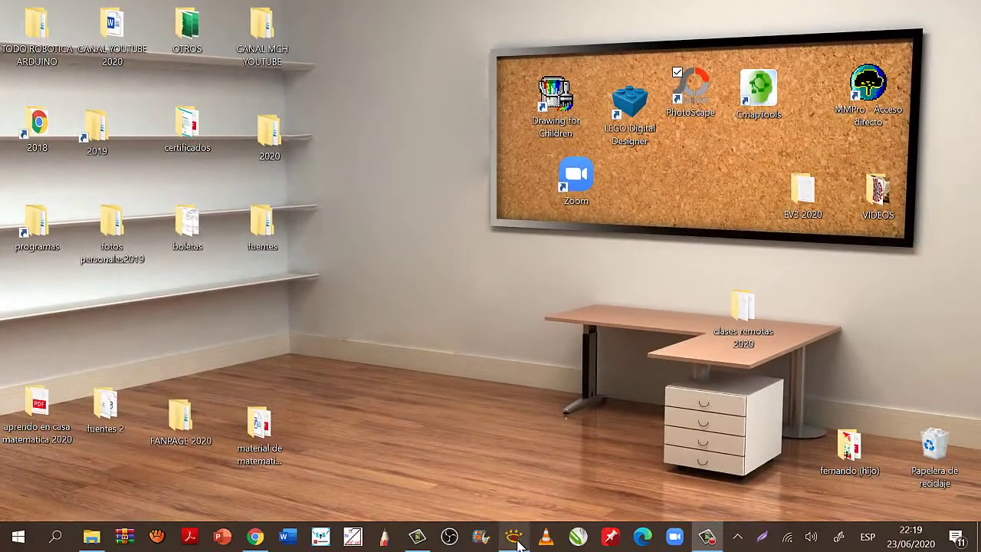
Step: View the contaminacion no.jpg collage in XnView Classic, and minimize its window to return to the desktop
mouse_move(518, 543)
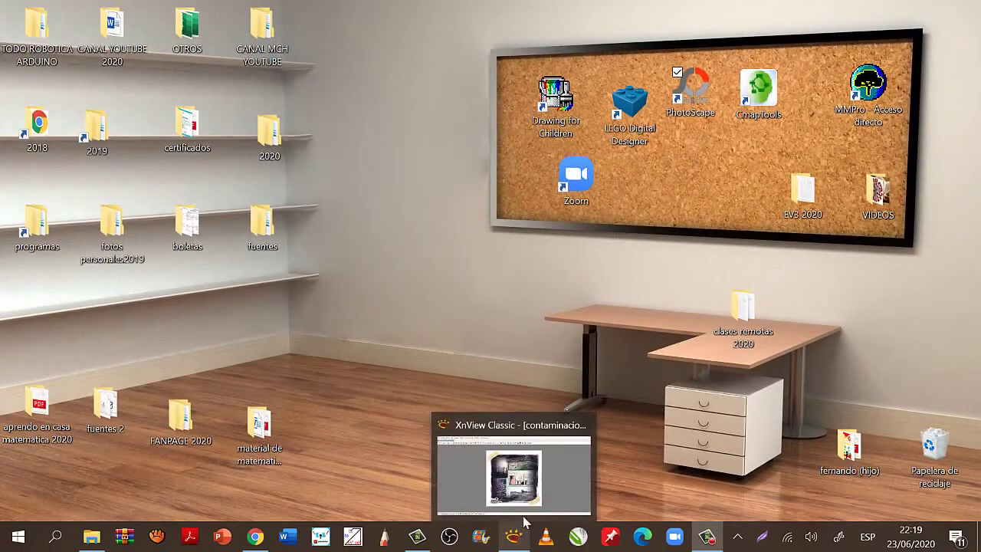
click(520, 488)
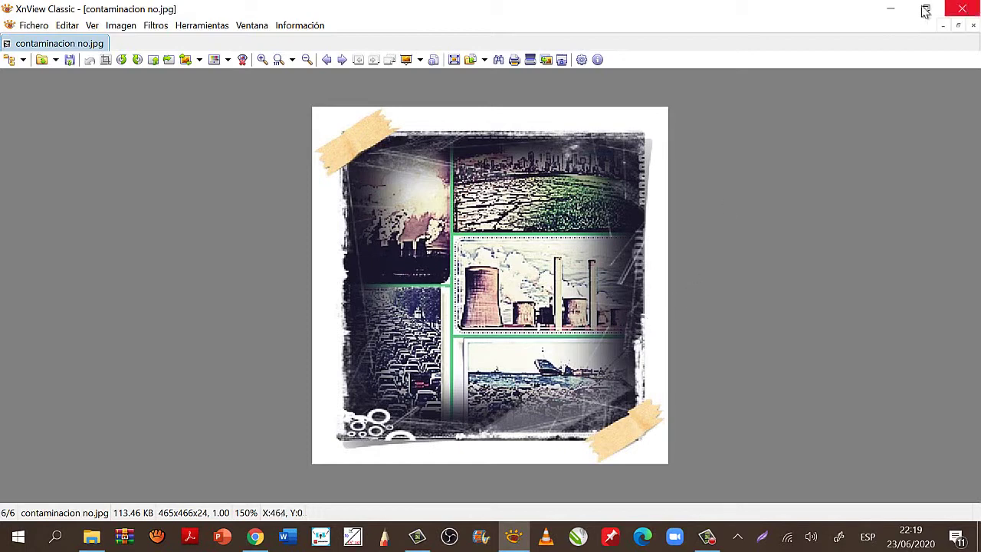
click(897, 9)
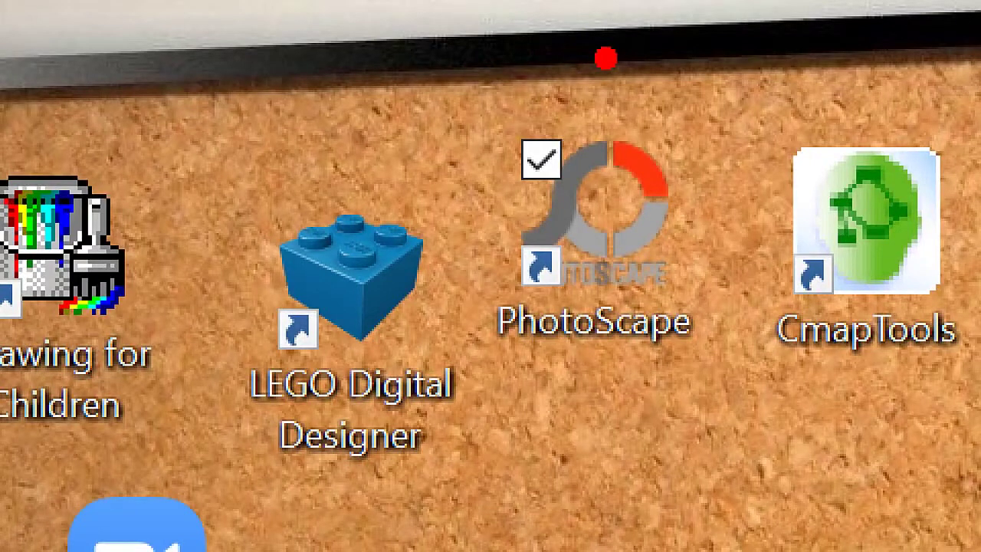
mouse_move(571, 99)
mouse_down()
mouse_move(463, 172)
mouse_move(455, 341)
mouse_move(566, 436)
mouse_move(762, 356)
mouse_move(743, 142)
mouse_move(575, 97)
mouse_up()
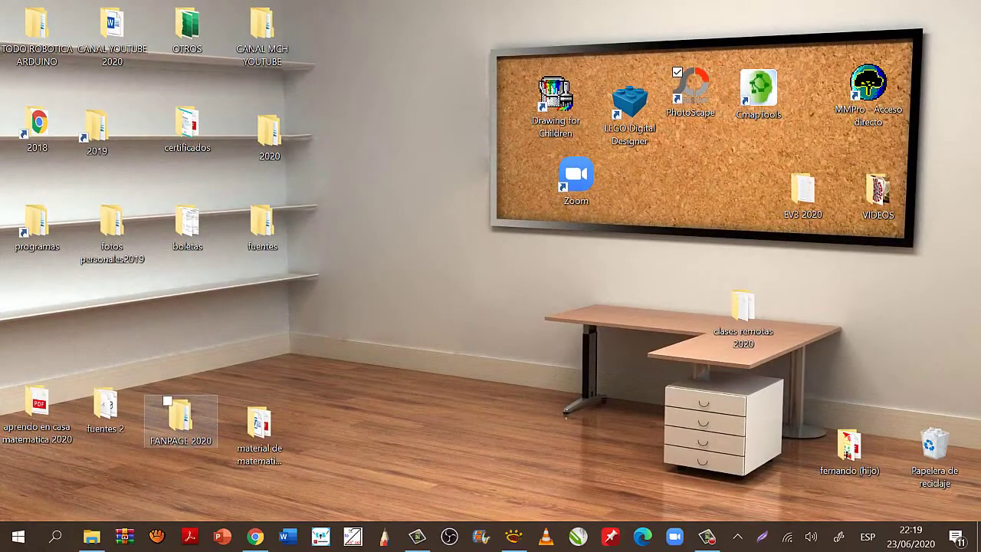
drag(393, 257, 136, 469)
mouse_move(156, 404)
mouse_down()
mouse_move(88, 508)
mouse_move(173, 484)
mouse_up()
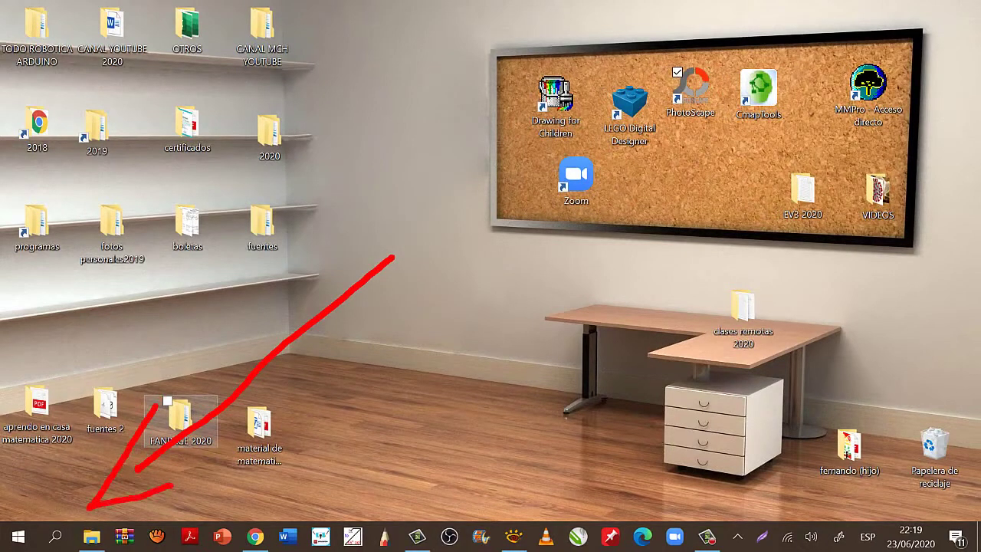
key(Escape)
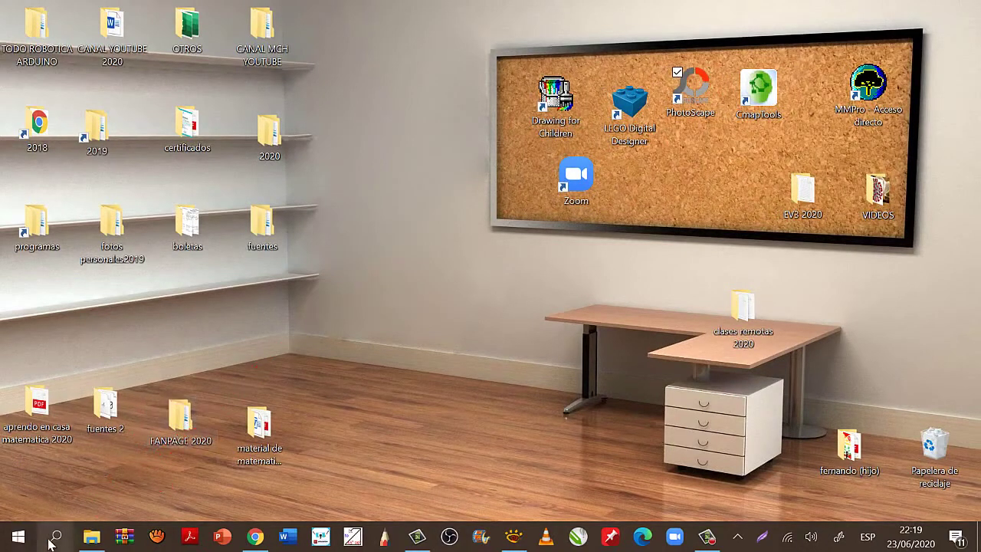
Step: Search the computer for "pho" to locate the PhotoScape application
click(49, 538)
text(ph)
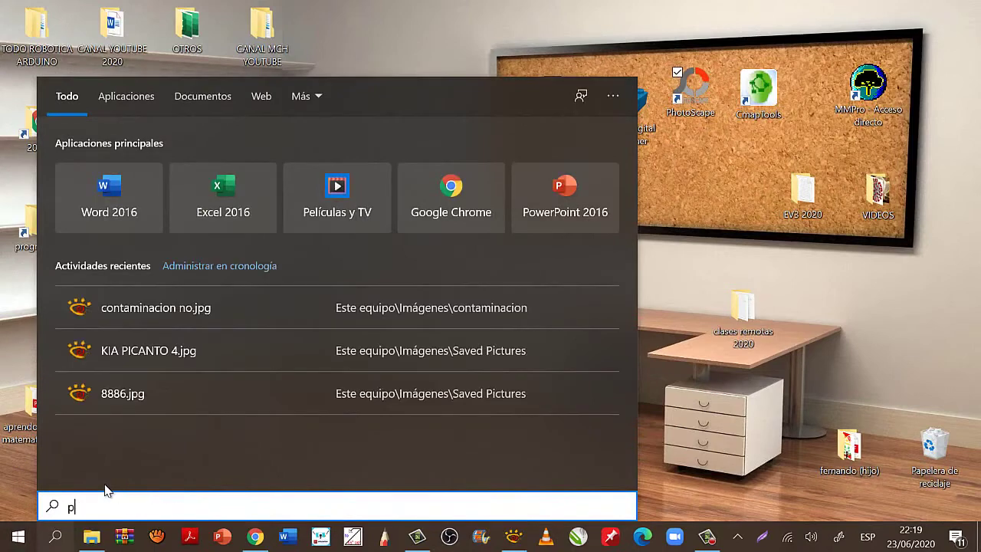
text(o)
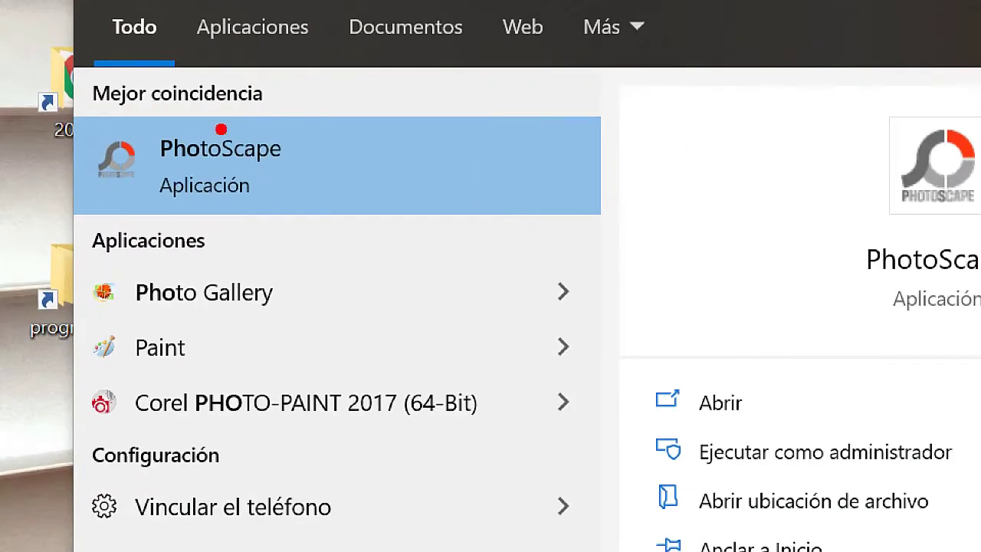
mouse_move(111, 136)
mouse_down()
mouse_move(39, 158)
mouse_move(136, 131)
mouse_up()
drag(180, 80, 277, 103)
mouse_move(268, 184)
mouse_down()
mouse_move(272, 291)
mouse_move(281, 170)
mouse_move(299, 241)
mouse_up()
click(286, 271)
drag(269, 295, 320, 331)
mouse_move(296, 273)
mouse_down()
mouse_move(293, 230)
mouse_move(339, 330)
mouse_move(331, 344)
mouse_up()
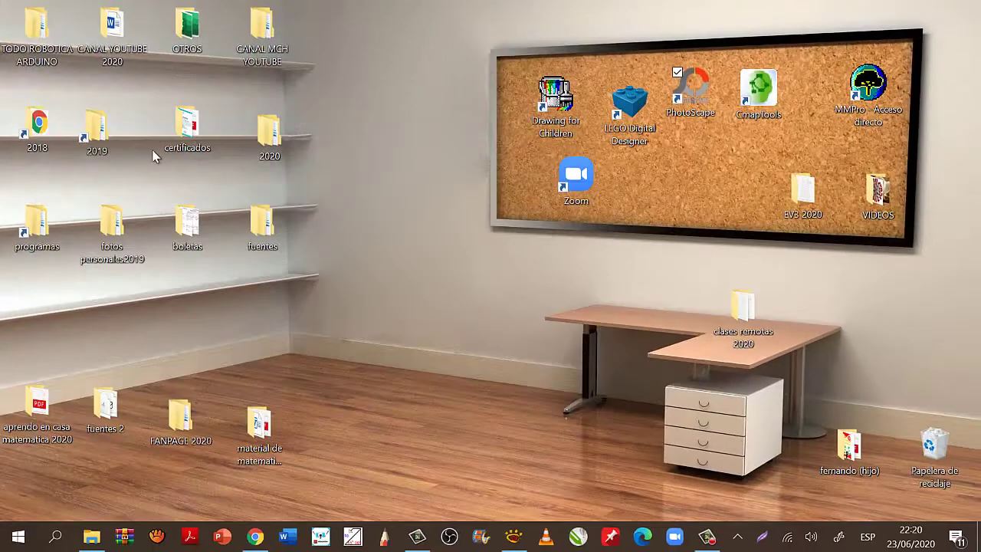
Step: Launch PhotoScape from its desktop shortcut
double_click(697, 96)
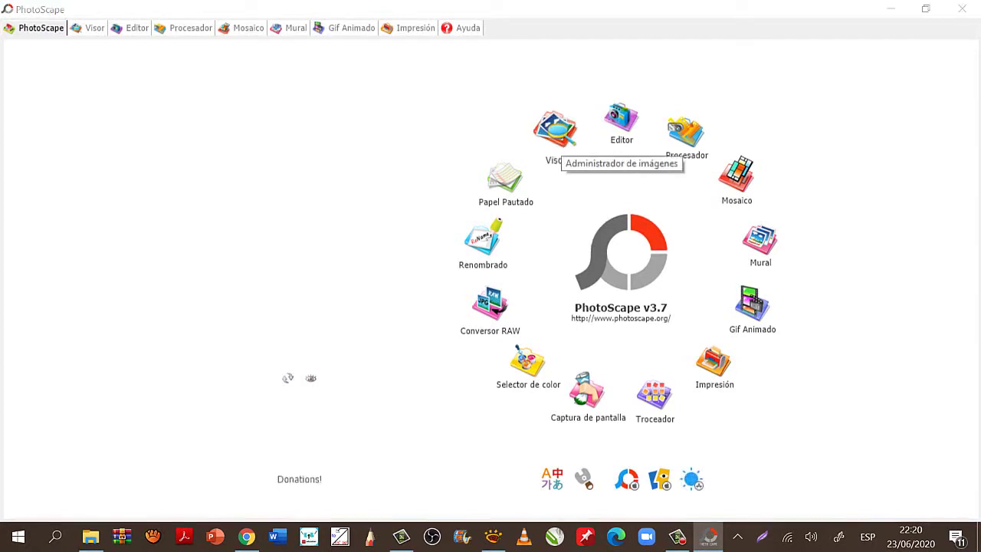
mouse_move(557, 100)
mouse_down()
mouse_move(531, 144)
mouse_move(583, 129)
mouse_move(562, 97)
mouse_move(650, 135)
mouse_move(632, 98)
mouse_move(696, 109)
mouse_up()
mouse_move(742, 158)
mouse_down()
mouse_move(766, 157)
mouse_move(717, 168)
mouse_up()
mouse_move(765, 225)
mouse_down()
mouse_move(763, 234)
mouse_move(766, 225)
mouse_up()
mouse_move(751, 288)
mouse_down()
mouse_move(725, 298)
mouse_move(762, 290)
mouse_up()
mouse_move(709, 328)
mouse_down()
mouse_move(713, 422)
mouse_move(699, 354)
mouse_up()
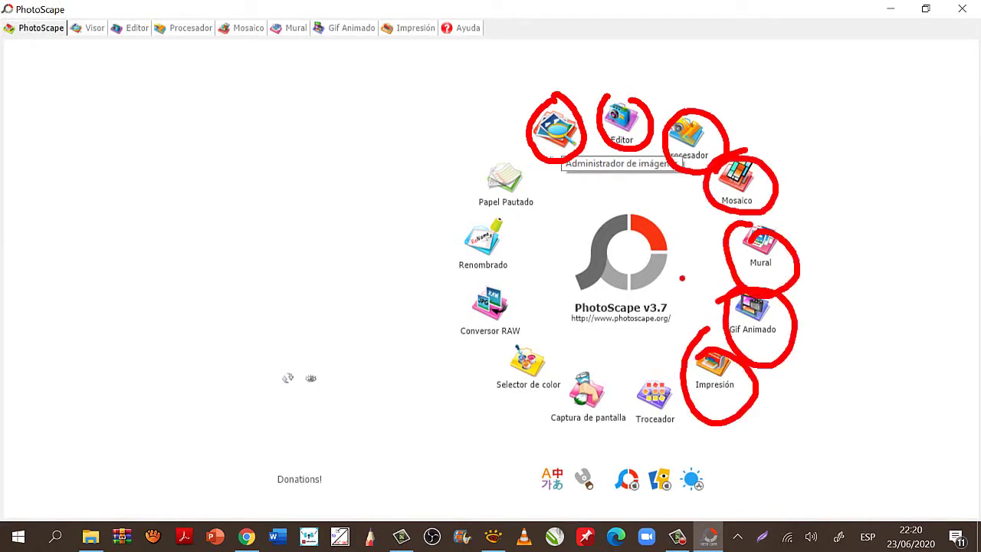
mouse_move(536, 105)
mouse_down()
mouse_move(286, 148)
mouse_move(270, 114)
mouse_up()
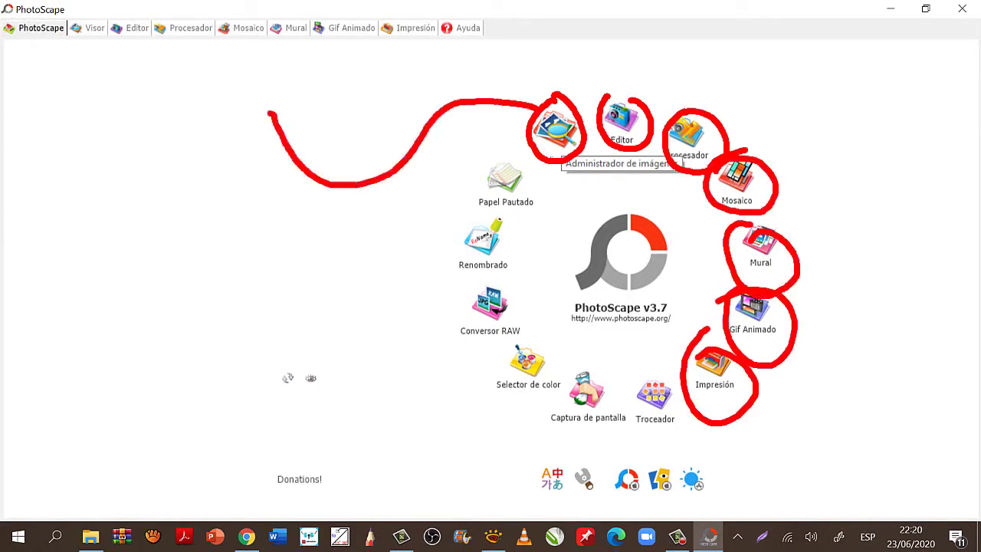
mouse_move(244, 149)
mouse_down()
mouse_move(270, 90)
mouse_move(308, 105)
mouse_up()
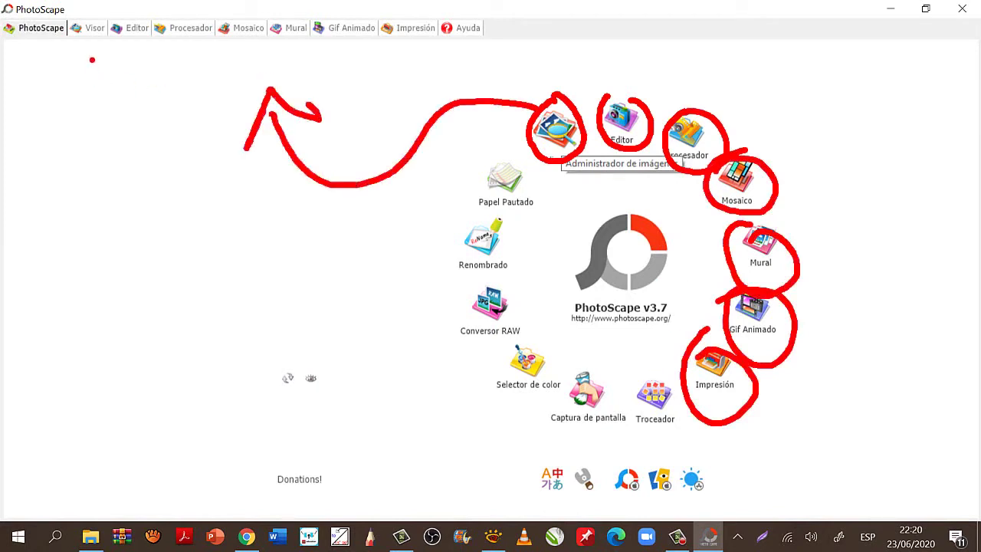
mouse_move(89, 55)
mouse_down()
mouse_move(141, 46)
mouse_move(179, 65)
mouse_move(187, 48)
mouse_move(259, 42)
mouse_move(296, 57)
mouse_move(299, 47)
mouse_move(423, 40)
mouse_up()
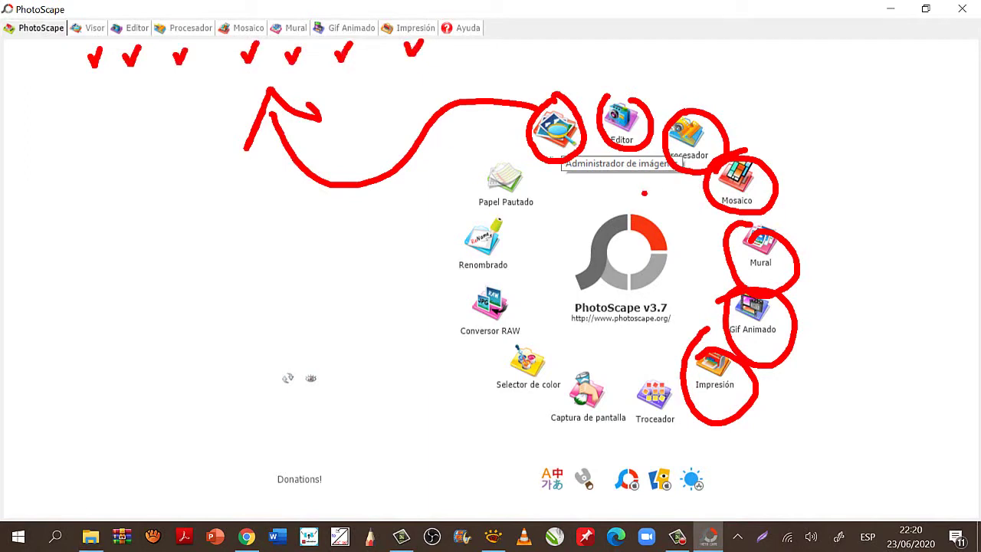
key(b)
mouse_move(846, 83)
mouse_down()
mouse_move(832, 115)
mouse_move(840, 130)
mouse_up()
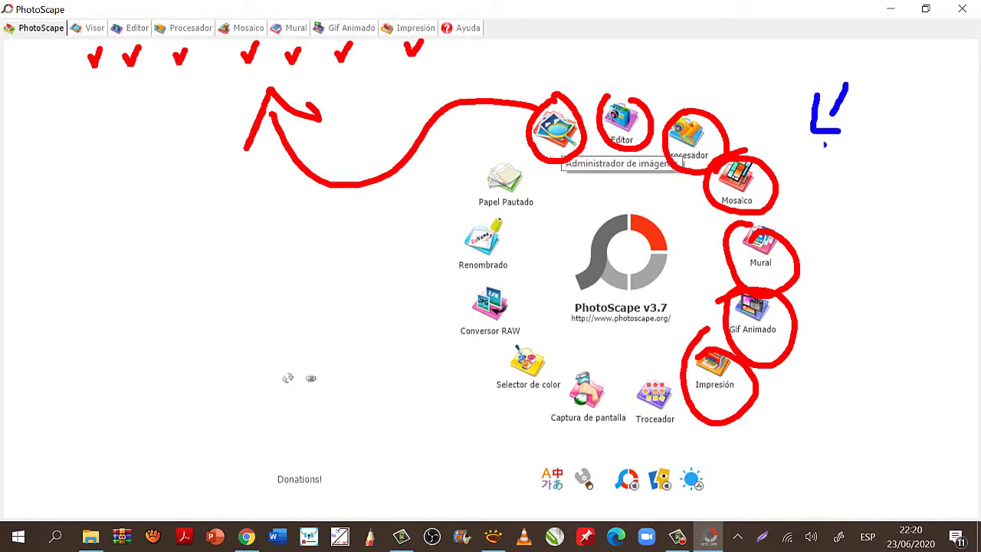
mouse_move(79, 198)
mouse_down()
mouse_move(144, 88)
mouse_move(149, 135)
mouse_up()
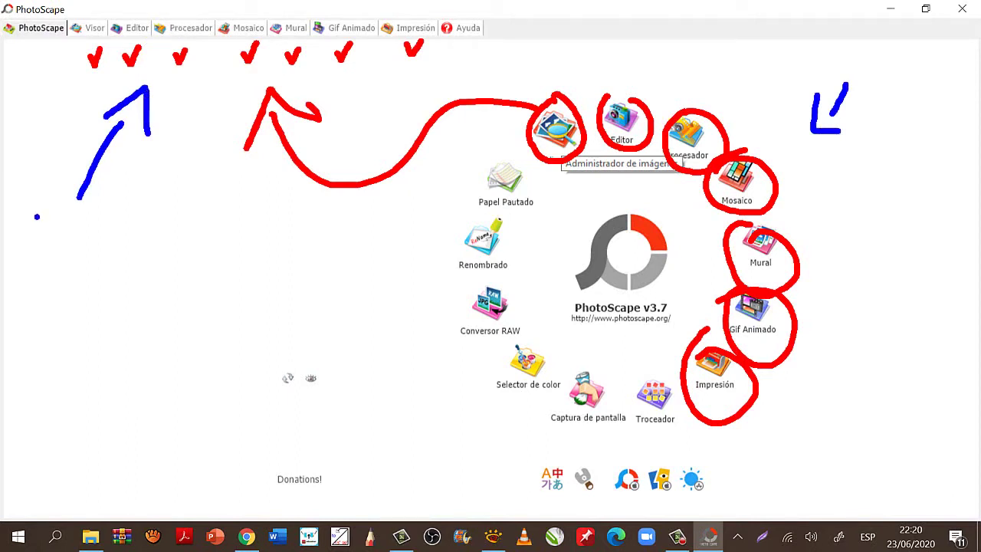
key(Escape)
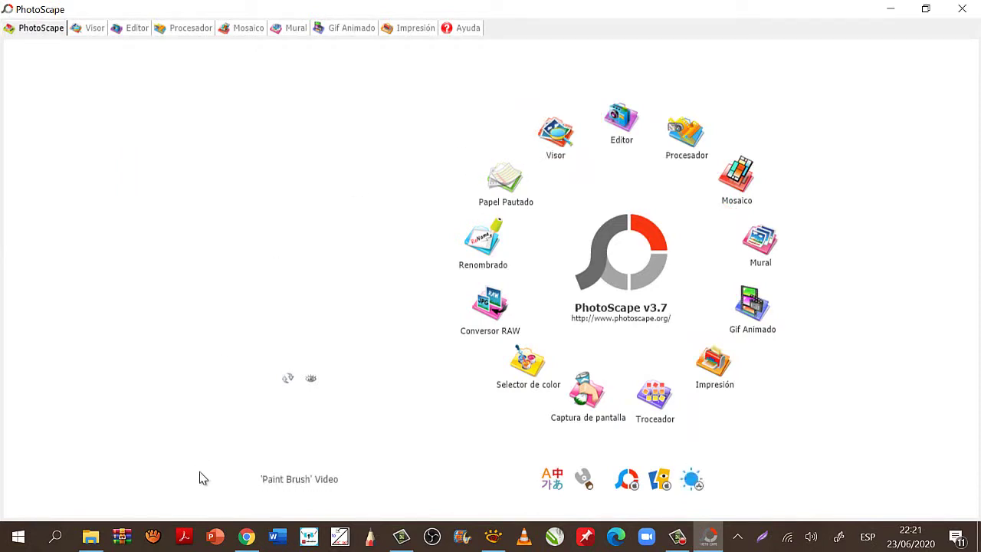
Step: Switch to Google Chrome with the image results for "contaminacion" and select the search term
click(246, 537)
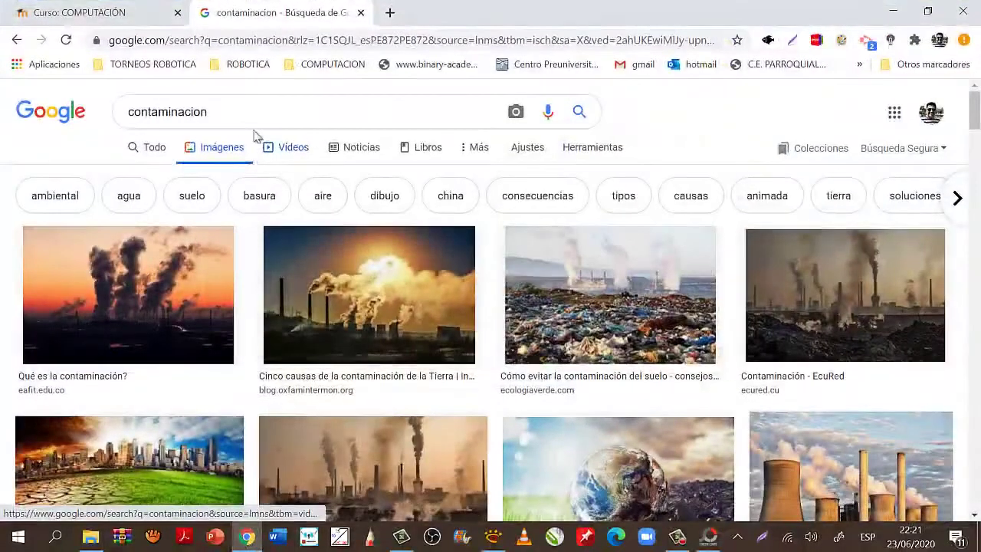
drag(229, 113, 125, 113)
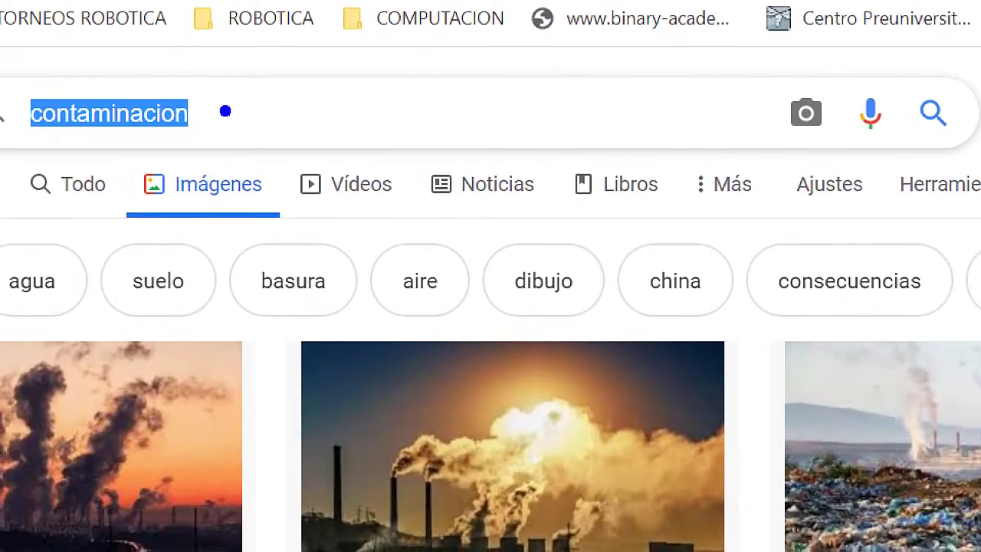
drag(203, 131, 240, 170)
drag(255, 228, 192, 151)
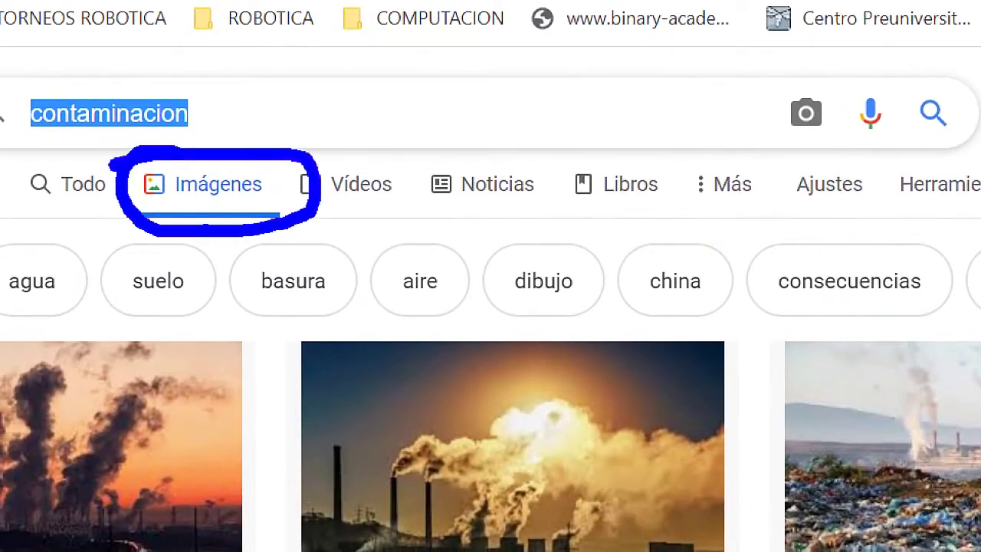
Step: Browse the "contaminacion" image results and open the preview of the elpais.com photo of two people on a garbage-covered shore
scroll(408, 278, down, 6)
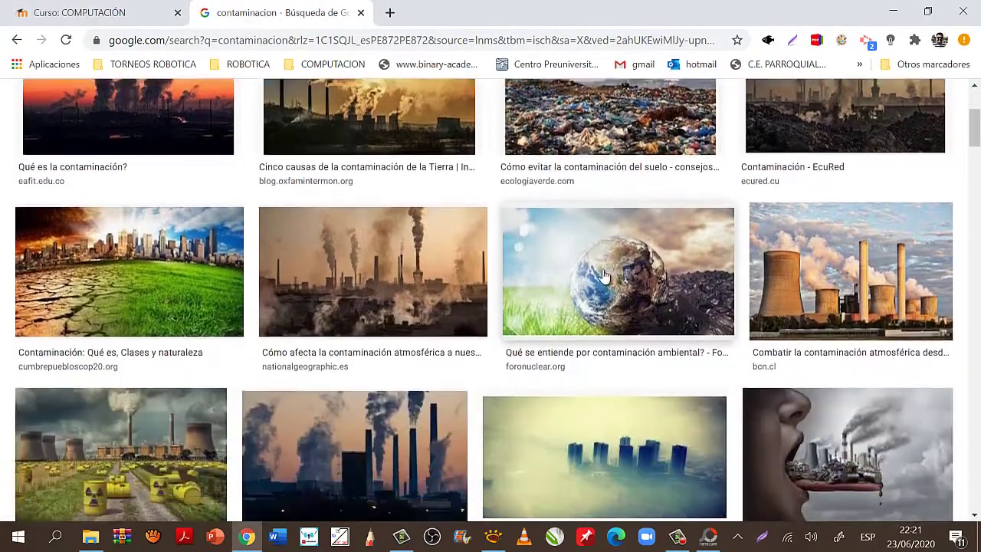
scroll(513, 262, down, 7)
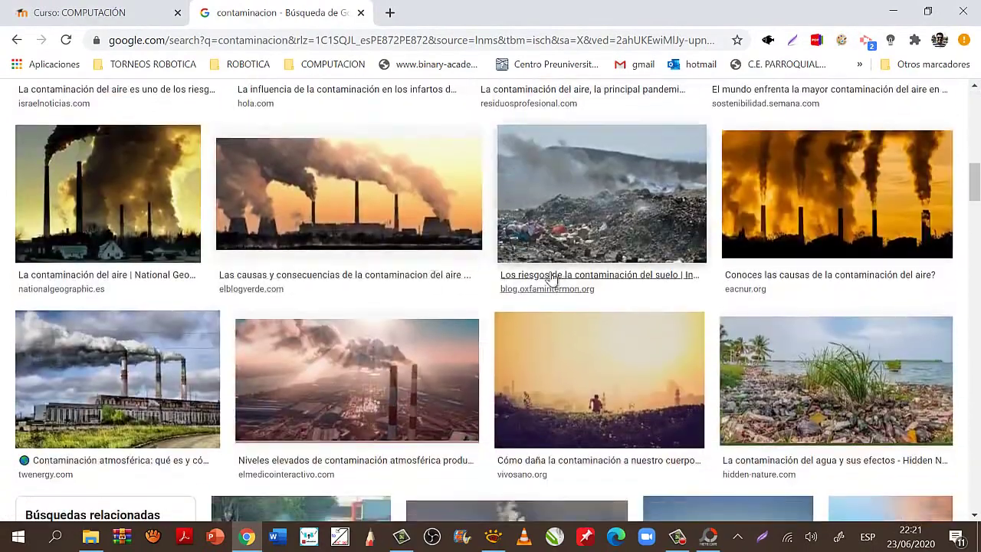
scroll(540, 318, down, 1)
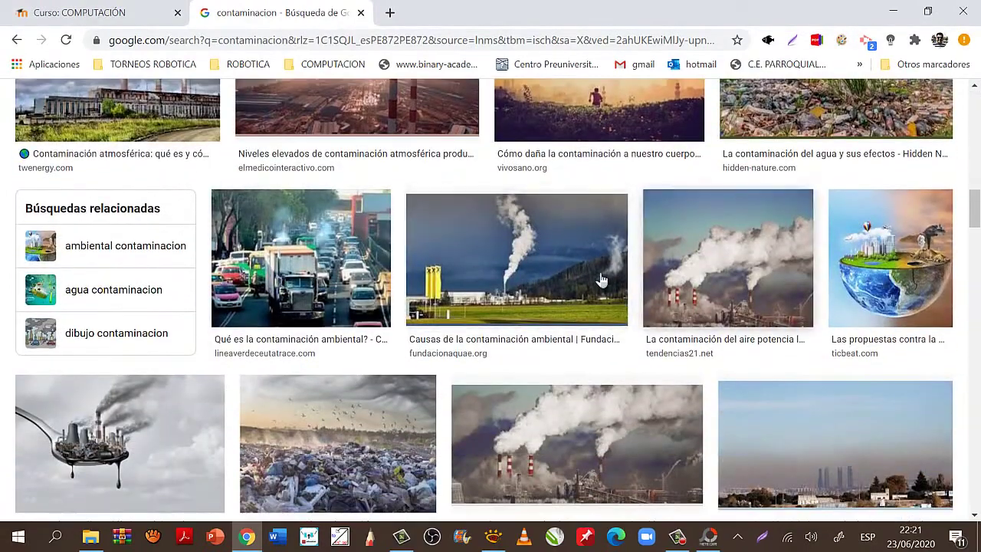
scroll(582, 277, down, 2)
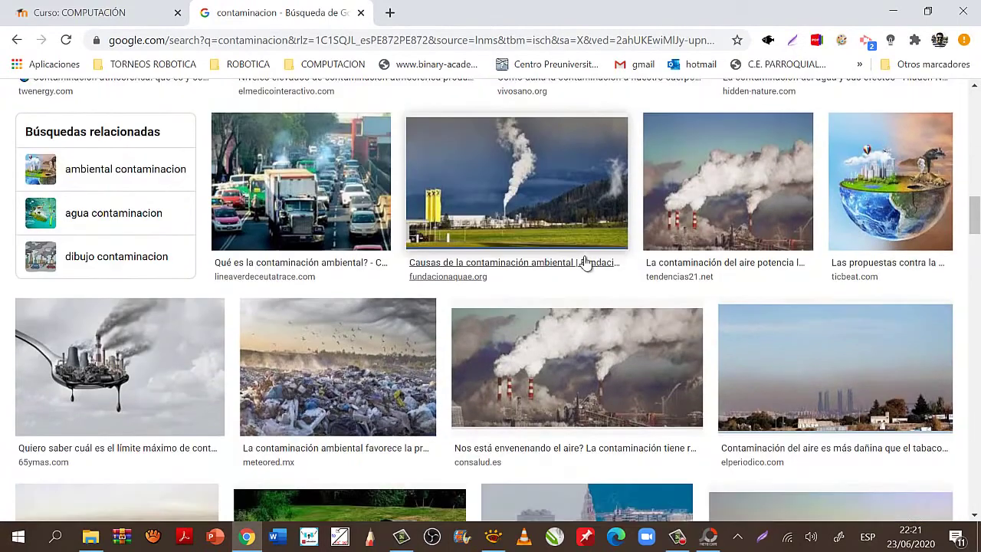
scroll(588, 274, down, 3)
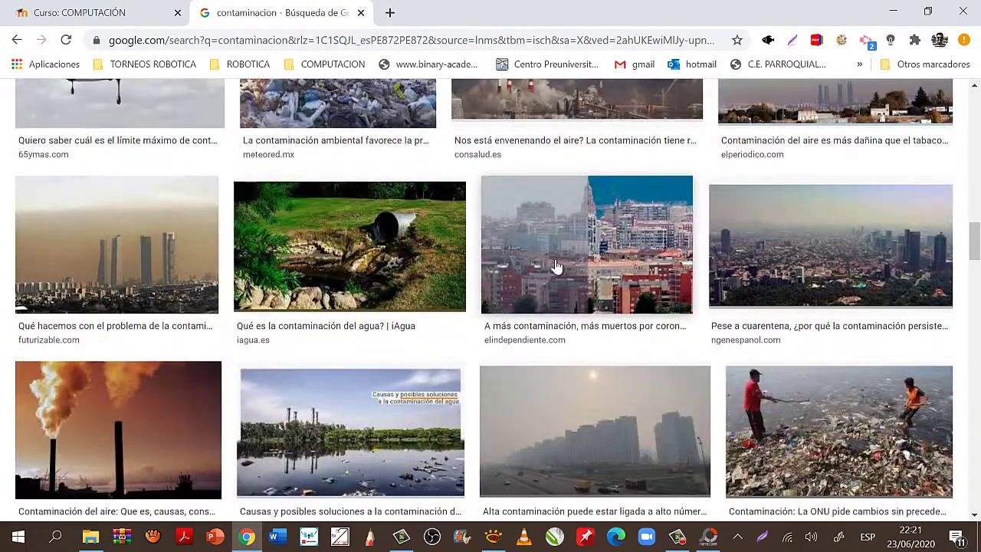
scroll(598, 264, down, 2)
scroll(600, 262, down, 6)
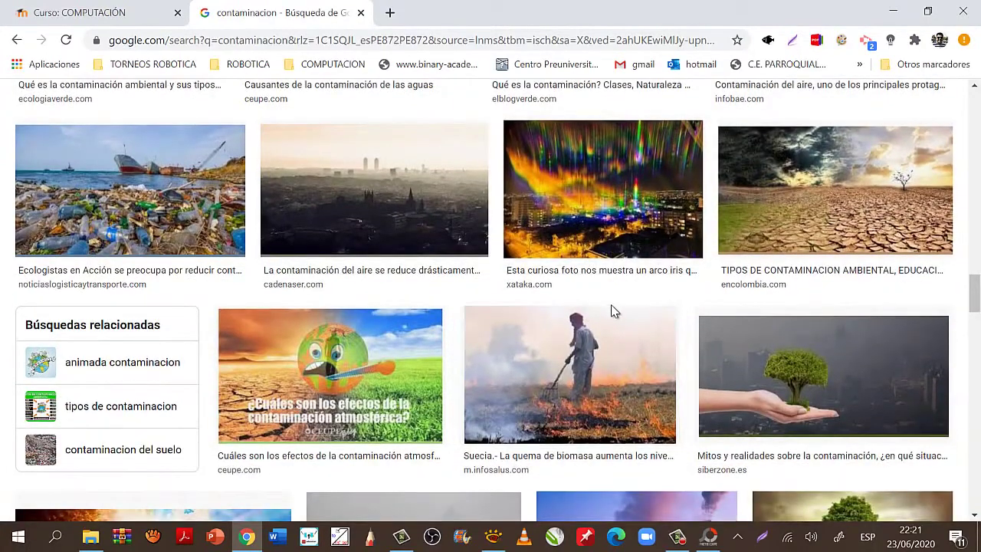
scroll(612, 308, up, 1)
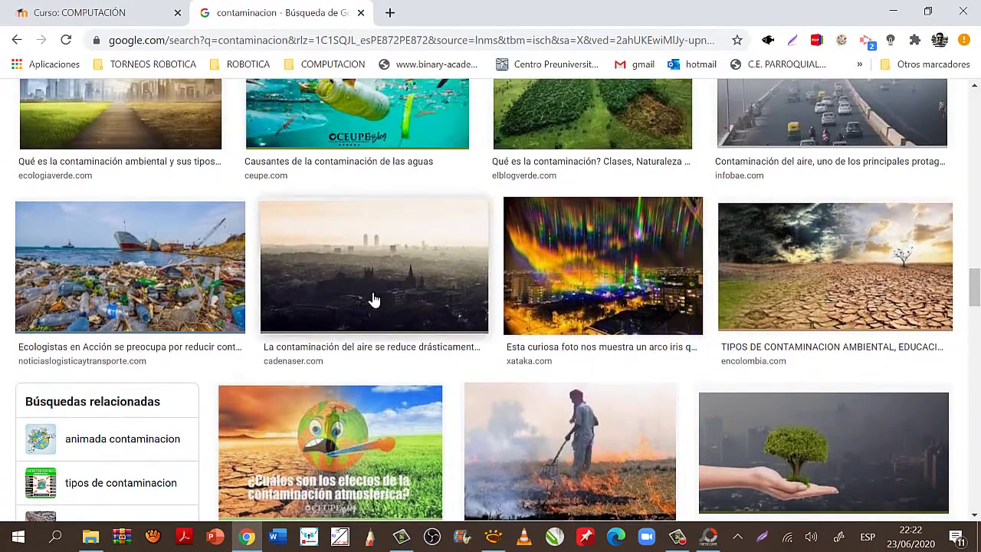
scroll(749, 286, up, 7)
scroll(788, 286, up, 3)
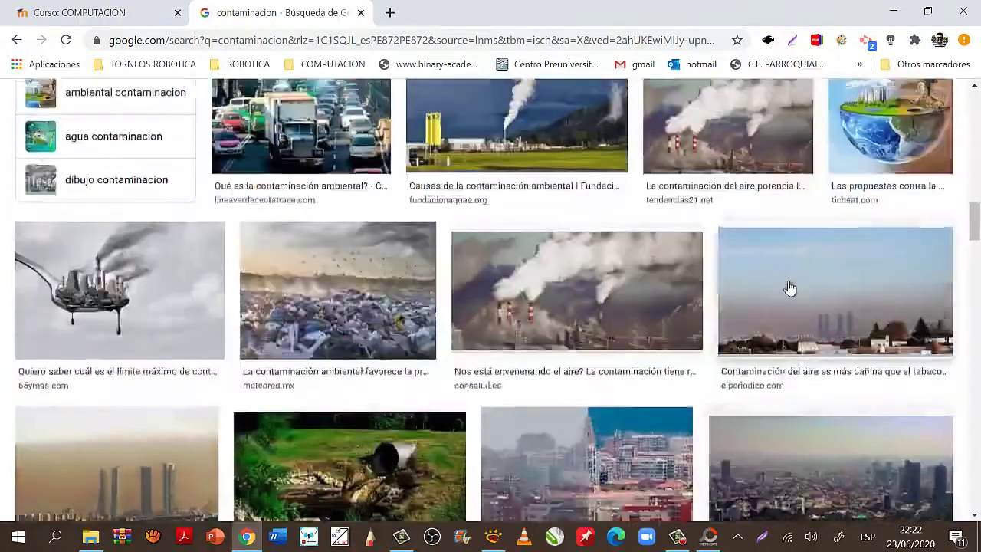
scroll(788, 286, down, 3)
click(814, 438)
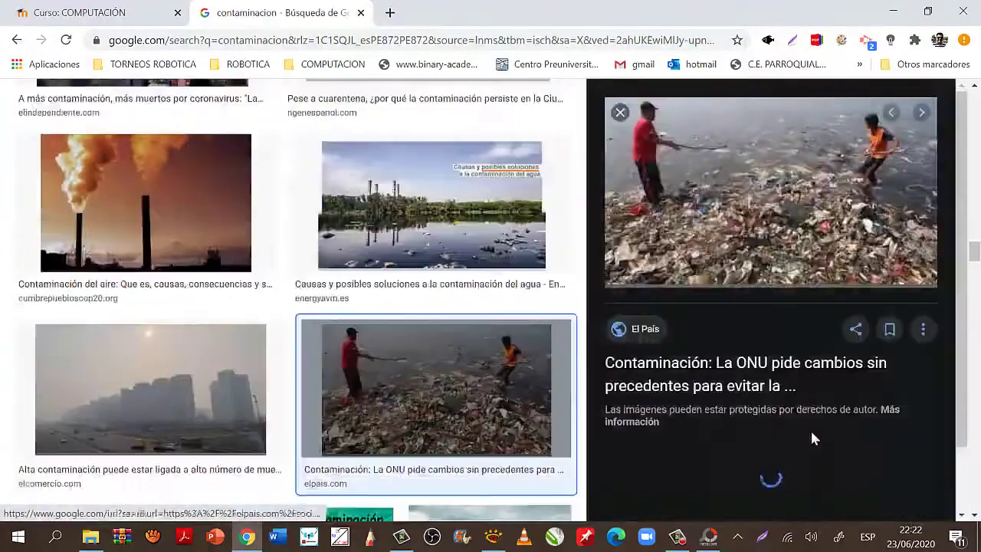
right_click(764, 165)
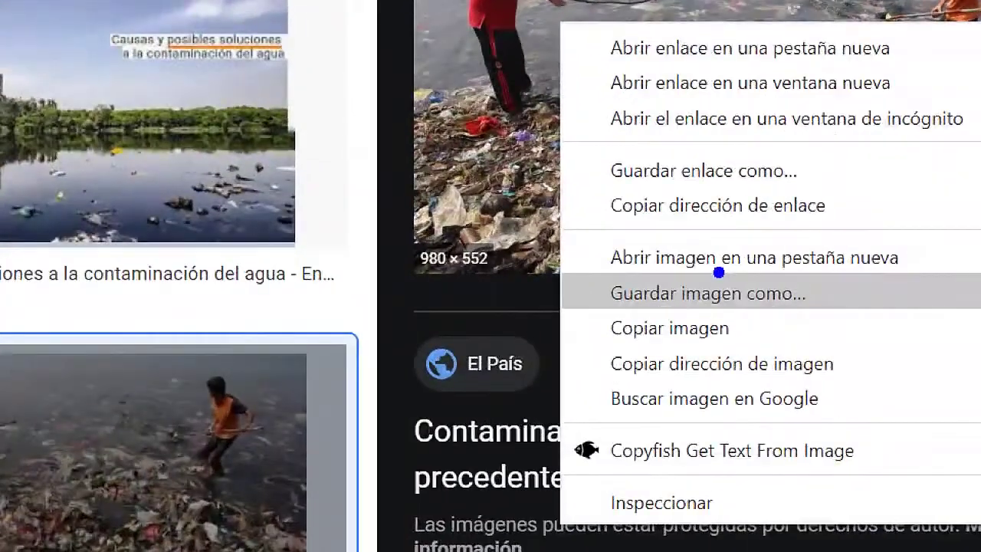
mouse_move(759, 282)
mouse_down()
mouse_move(704, 285)
mouse_move(705, 304)
mouse_up()
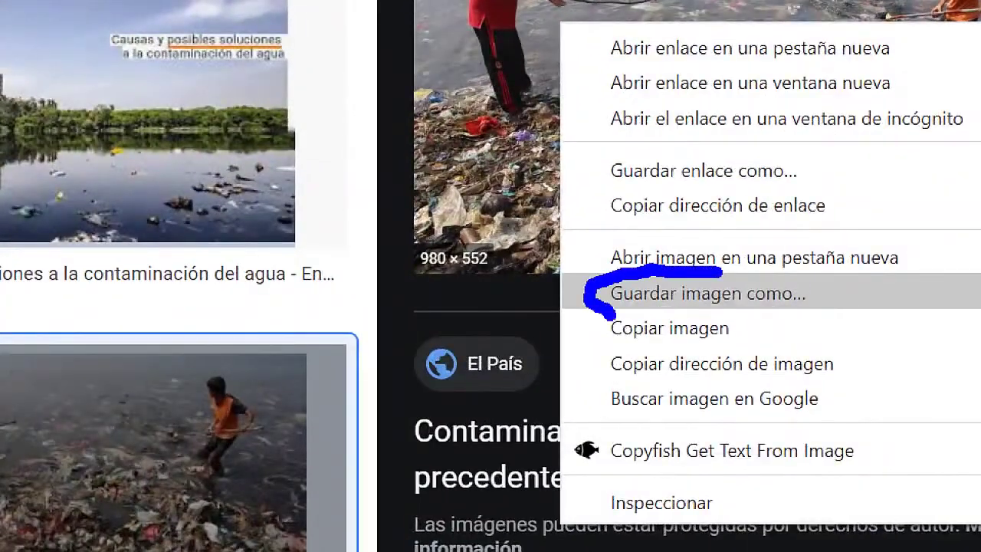
mouse_move(613, 314)
mouse_down()
mouse_move(744, 331)
mouse_move(804, 261)
mouse_move(694, 267)
mouse_up()
click(759, 310)
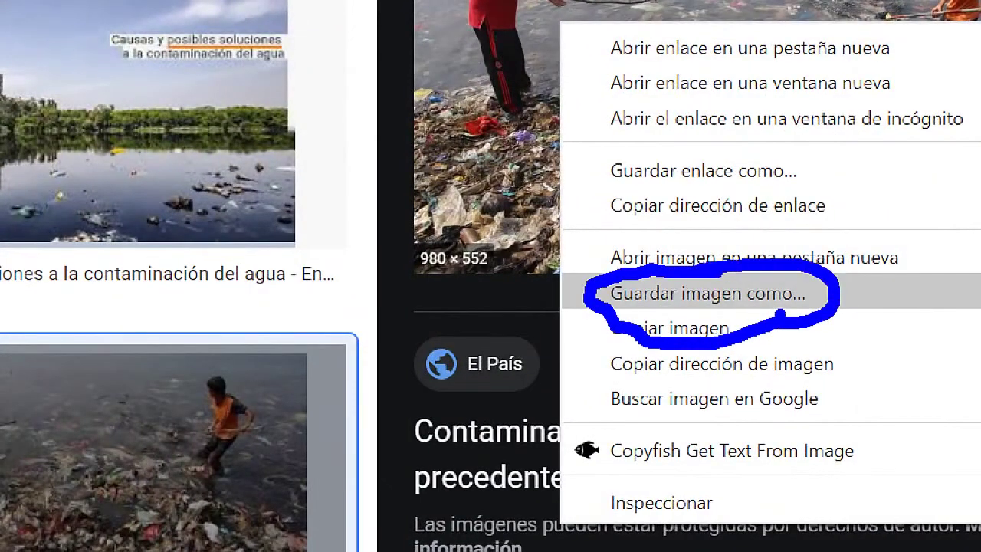
key(Escape)
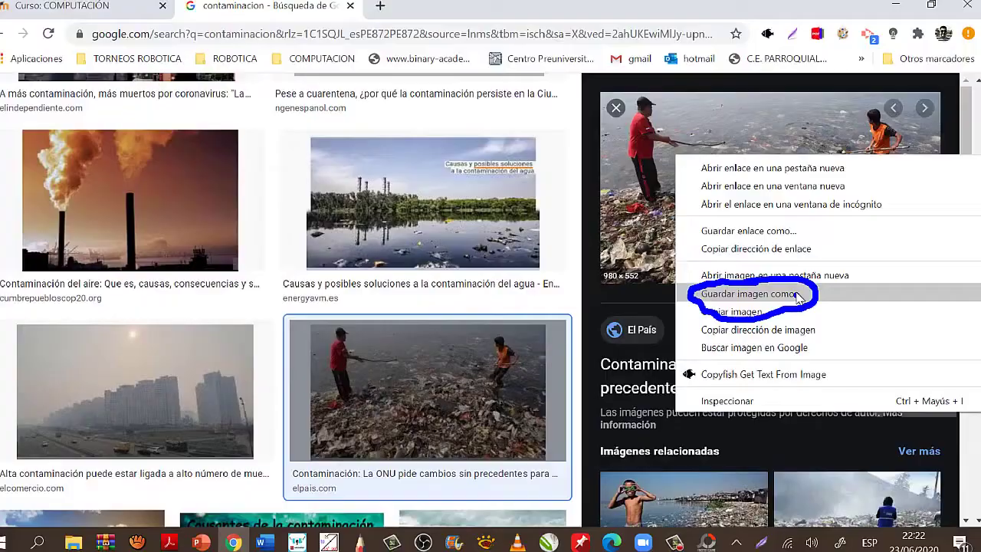
Step: Save the previewed elpais.com photo as "6" in the contaminacion folder inside Imágenes
right_click(728, 156)
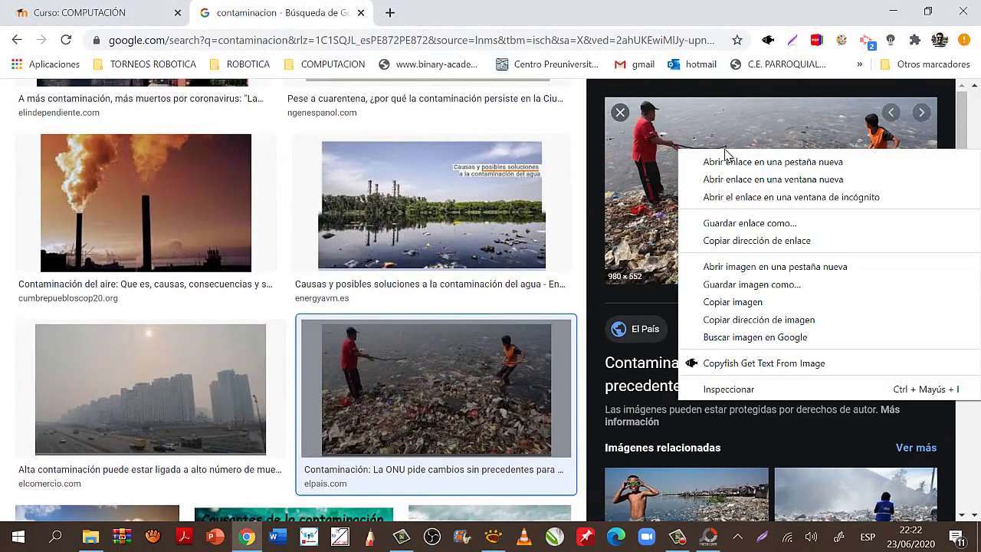
click(759, 287)
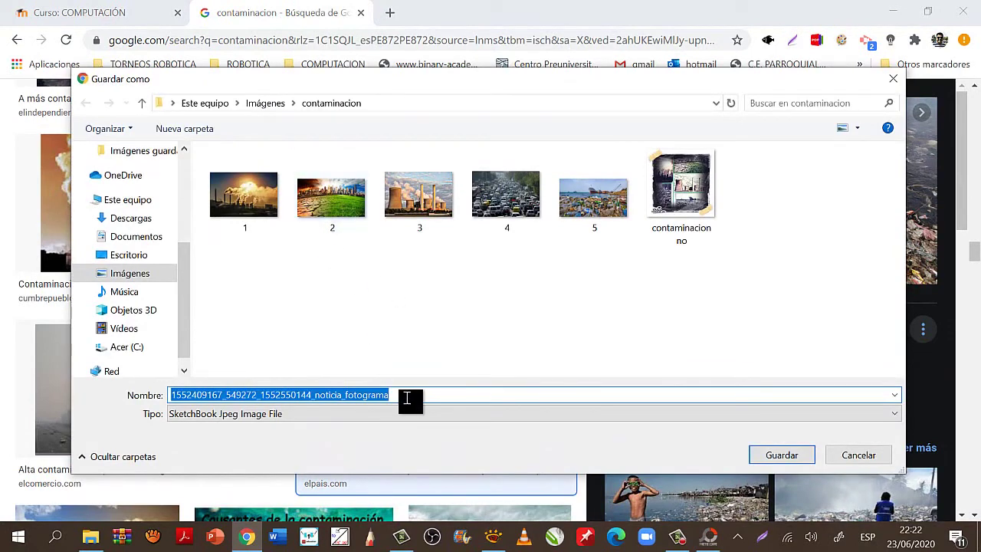
text(6)
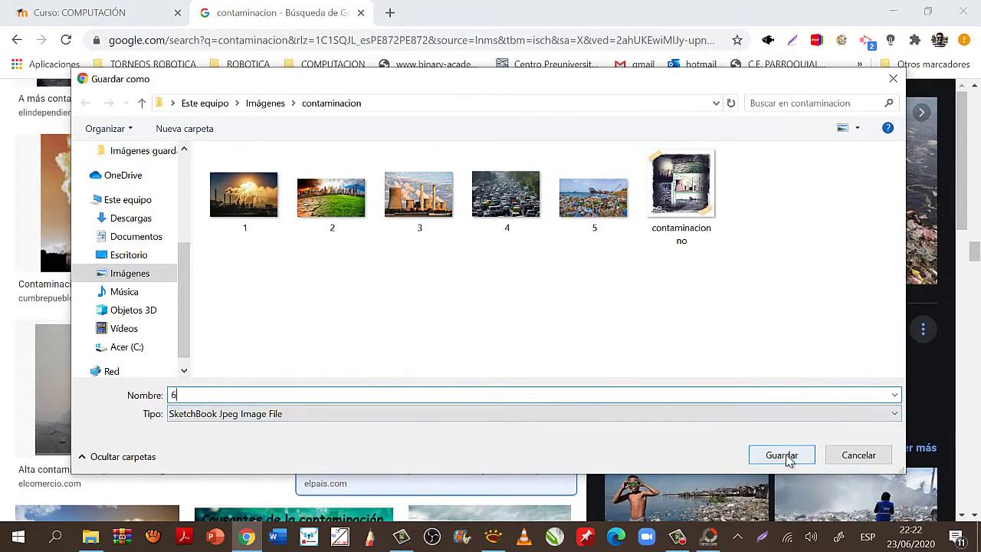
click(788, 456)
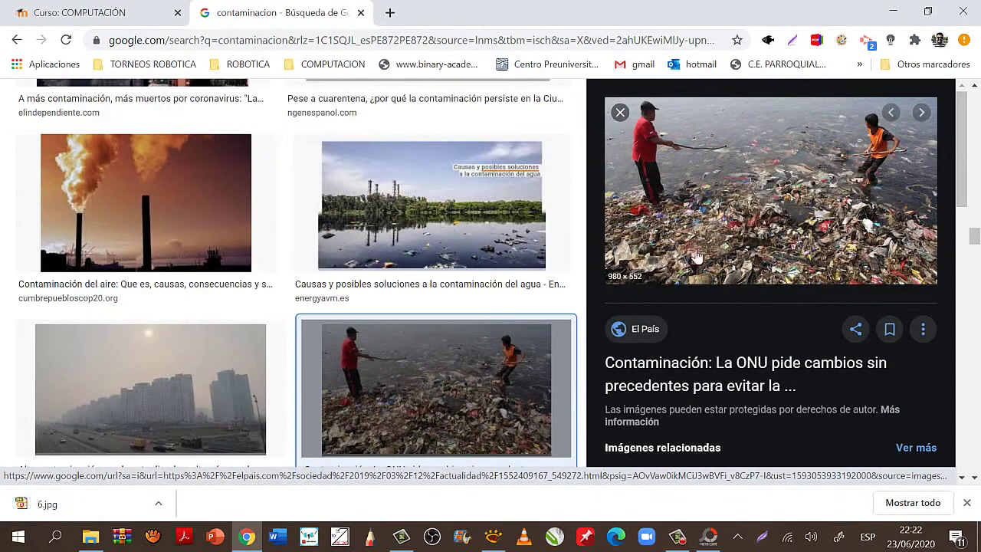
Step: Close the elpais.com preview, browse the other results and open the preview of the hola.com photo of smoking chimneys
scroll(704, 278, up, 3)
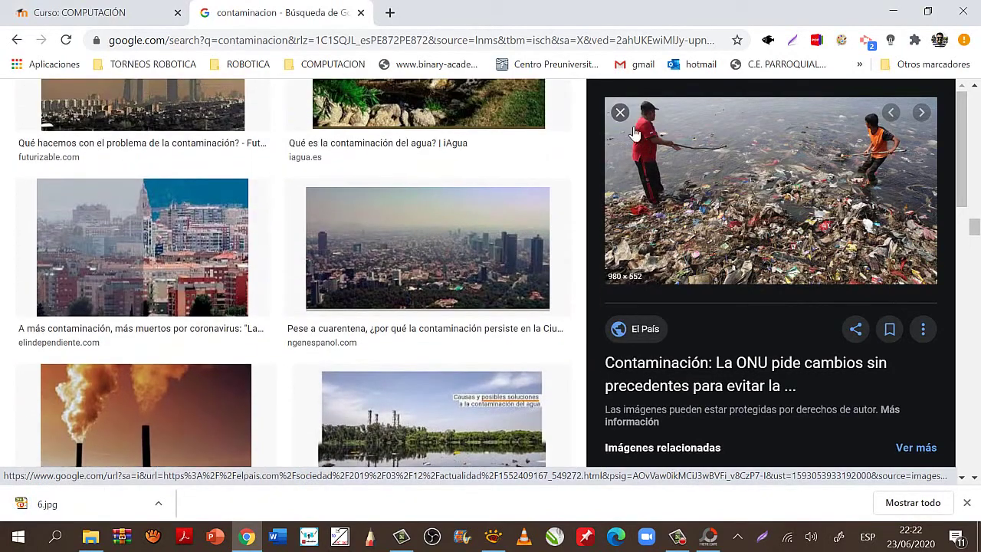
click(622, 115)
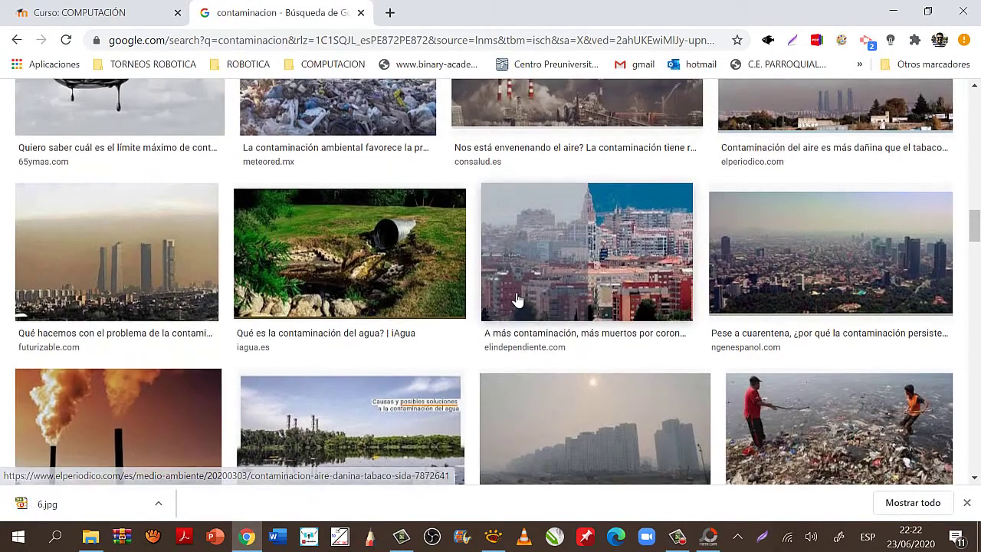
scroll(518, 297, up, 8)
scroll(630, 263, up, 3)
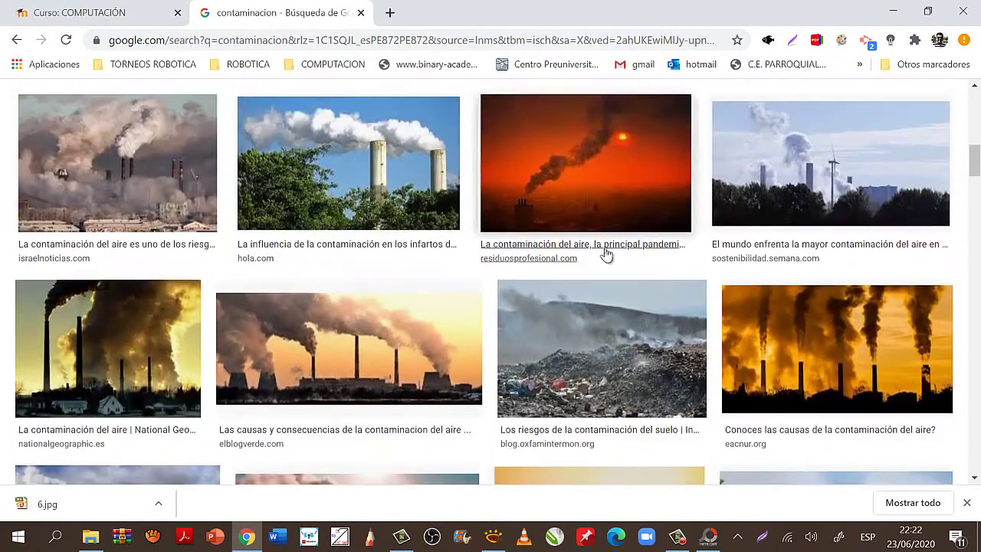
click(355, 180)
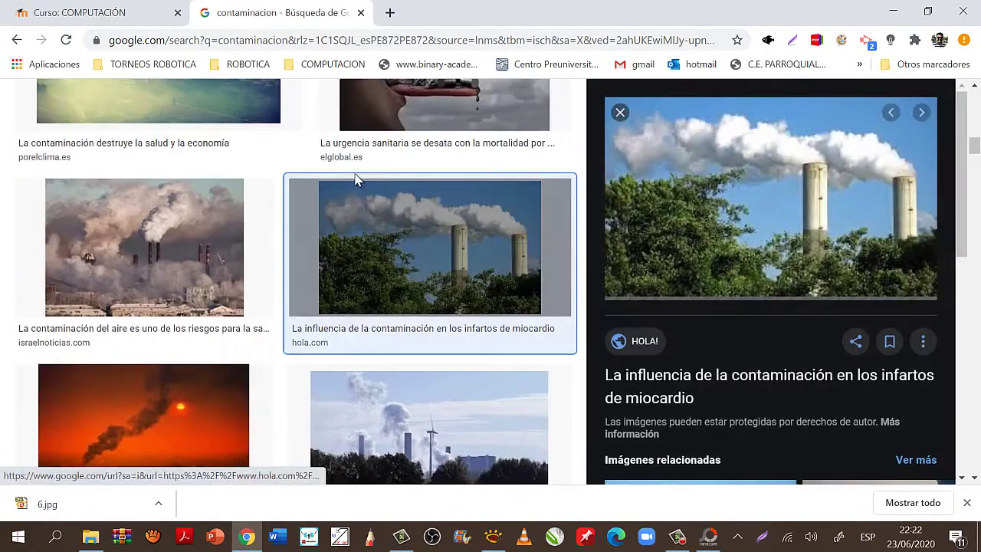
right_click(679, 169)
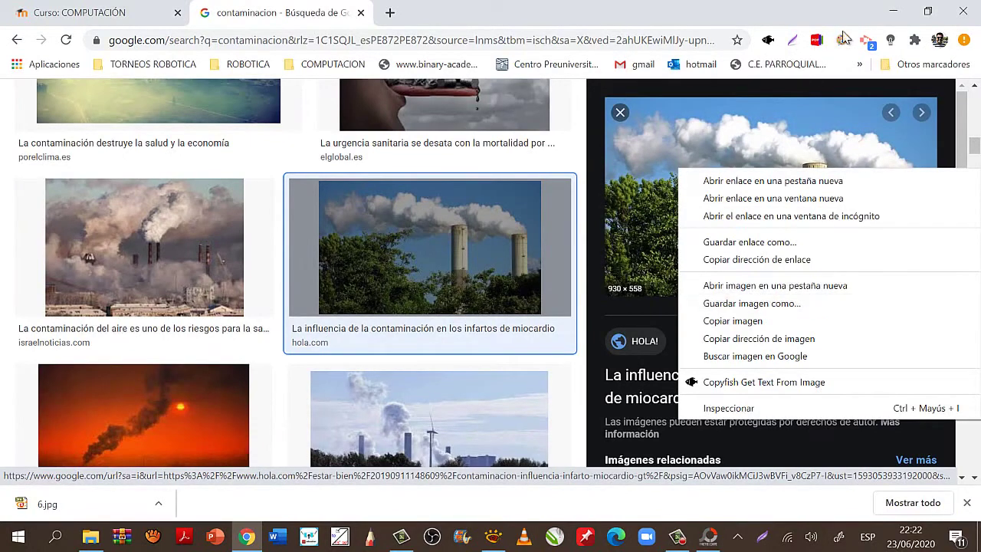
Step: Leave the browser for PhotoScape and open its Visor image viewer
click(889, 10)
click(889, 11)
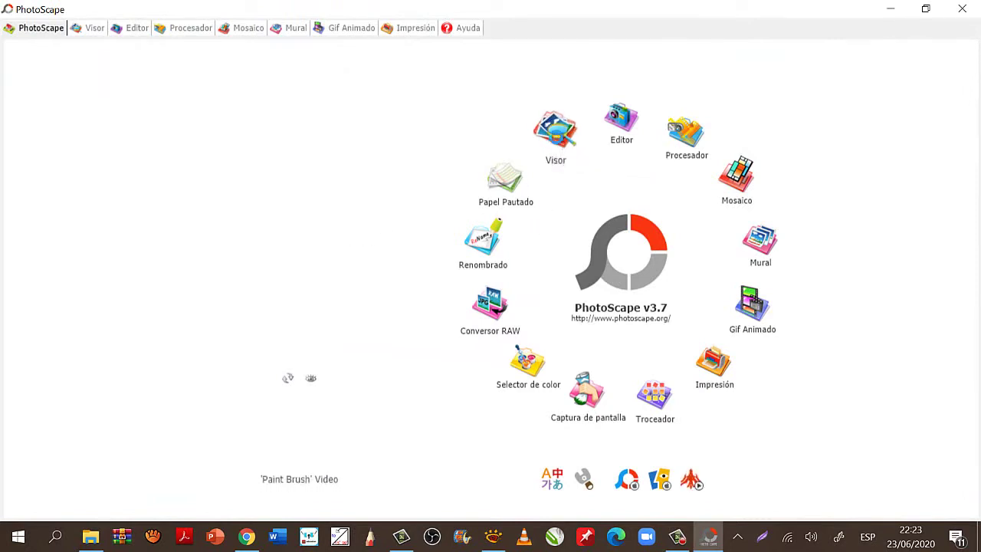
click(558, 138)
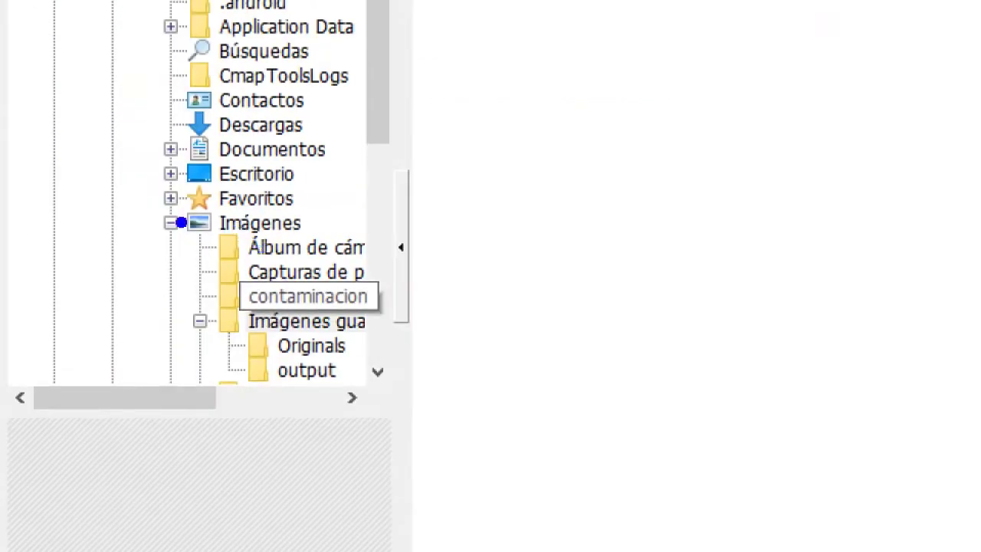
mouse_move(172, 208)
mouse_down()
mouse_move(151, 223)
mouse_move(160, 288)
mouse_move(190, 246)
mouse_move(328, 233)
mouse_move(321, 208)
mouse_move(209, 211)
mouse_move(165, 219)
mouse_up()
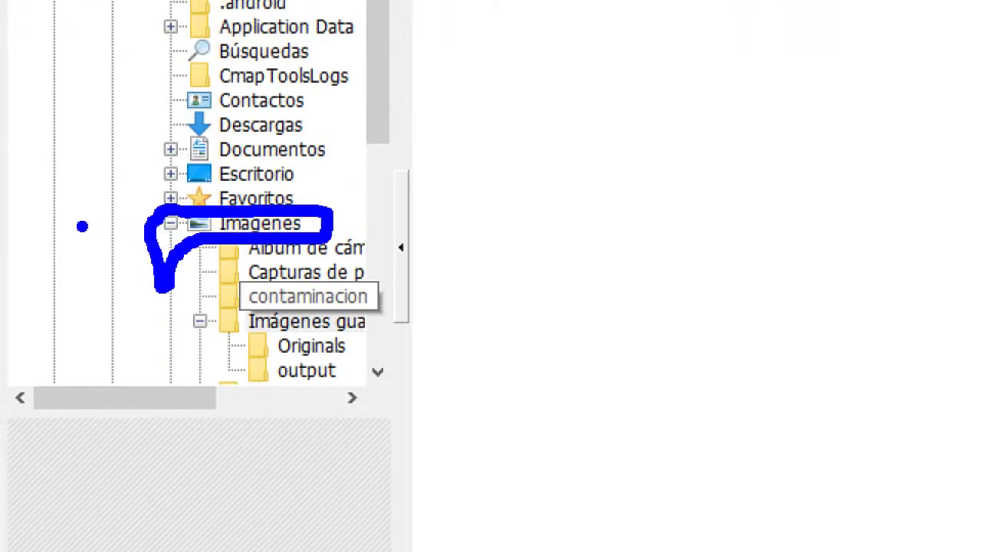
drag(81, 226, 119, 227)
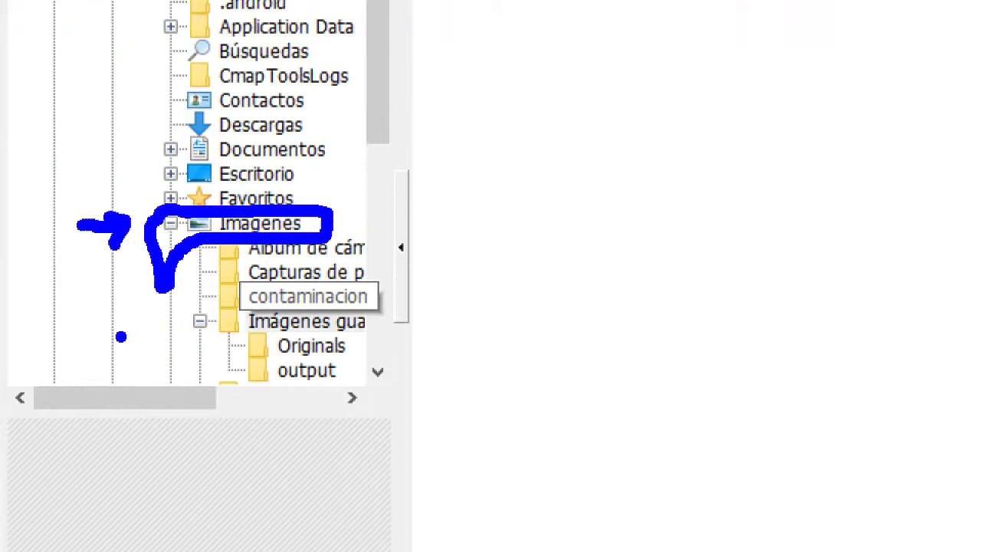
mouse_move(91, 309)
mouse_down()
mouse_move(149, 315)
mouse_move(136, 301)
mouse_move(157, 312)
mouse_move(129, 337)
mouse_up()
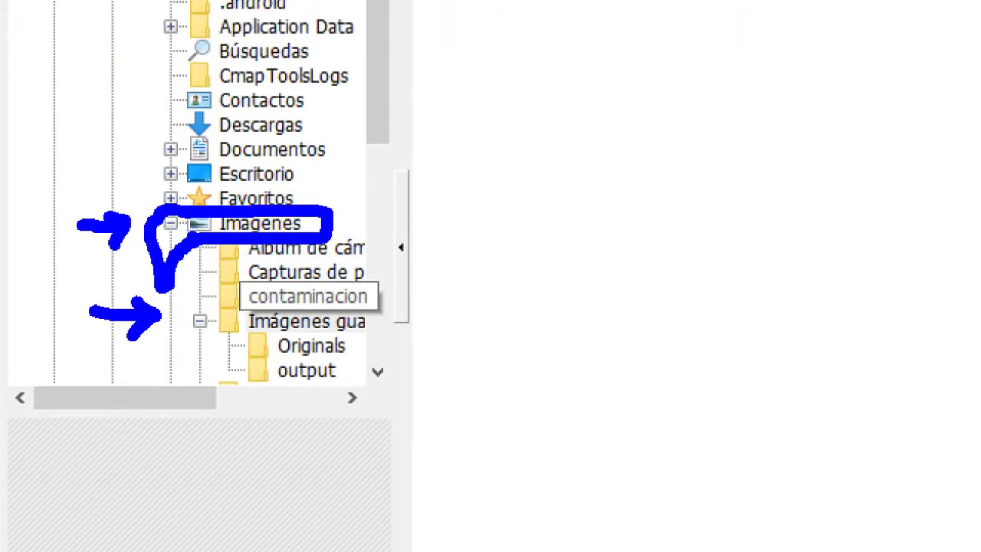
mouse_move(590, 149)
mouse_down()
mouse_move(596, 92)
mouse_move(630, 83)
mouse_move(631, 109)
mouse_move(670, 111)
mouse_move(659, 164)
mouse_move(590, 151)
mouse_up()
drag(544, 96, 543, 139)
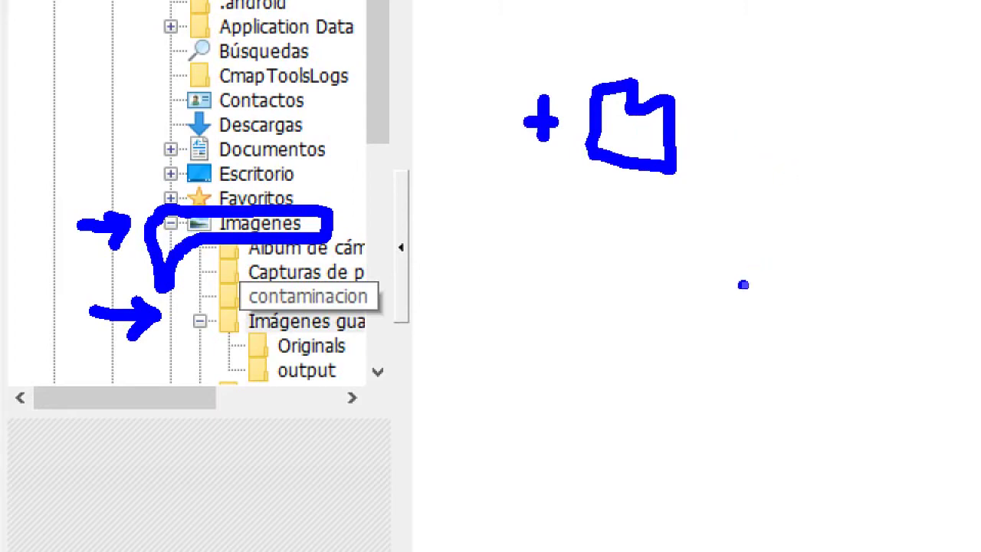
mouse_move(716, 293)
mouse_down()
mouse_move(718, 260)
mouse_move(745, 251)
mouse_move(756, 274)
mouse_move(780, 276)
mouse_up()
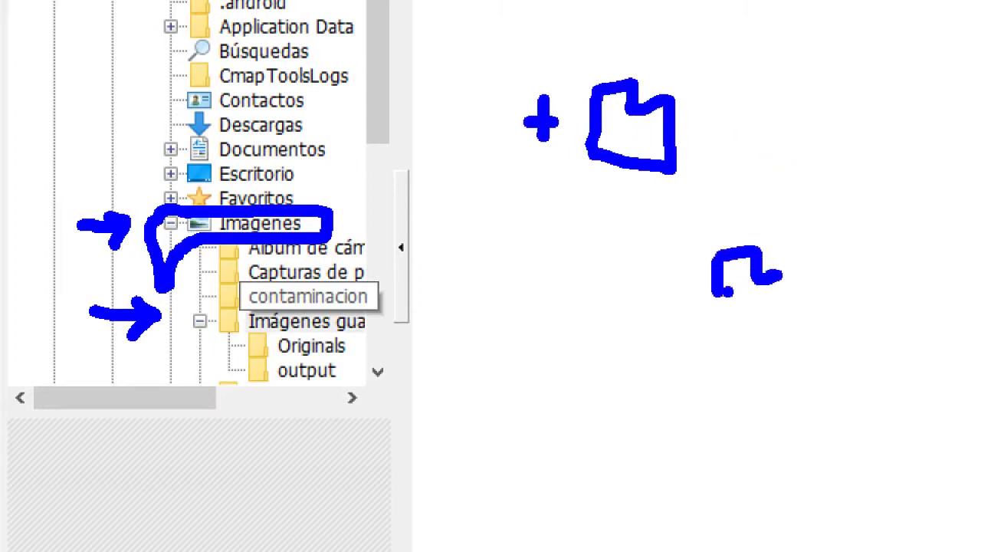
mouse_move(717, 293)
mouse_down()
mouse_move(742, 321)
mouse_move(780, 322)
mouse_up()
mouse_move(780, 276)
mouse_down()
mouse_move(780, 311)
mouse_move(798, 272)
mouse_move(797, 320)
mouse_move(762, 328)
mouse_move(762, 357)
mouse_move(836, 368)
mouse_move(830, 339)
mouse_move(836, 389)
mouse_up()
mouse_move(835, 349)
mouse_down()
mouse_move(865, 339)
mouse_move(878, 364)
mouse_move(892, 358)
mouse_move(843, 402)
mouse_up()
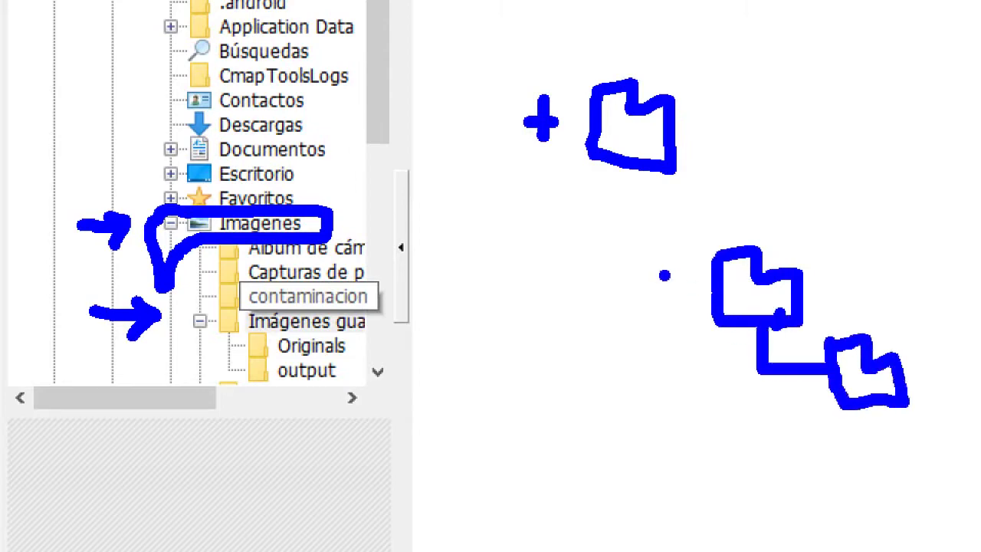
drag(653, 289, 685, 291)
mouse_move(653, 143)
mouse_down()
mouse_move(648, 182)
mouse_move(661, 164)
mouse_move(665, 190)
mouse_up()
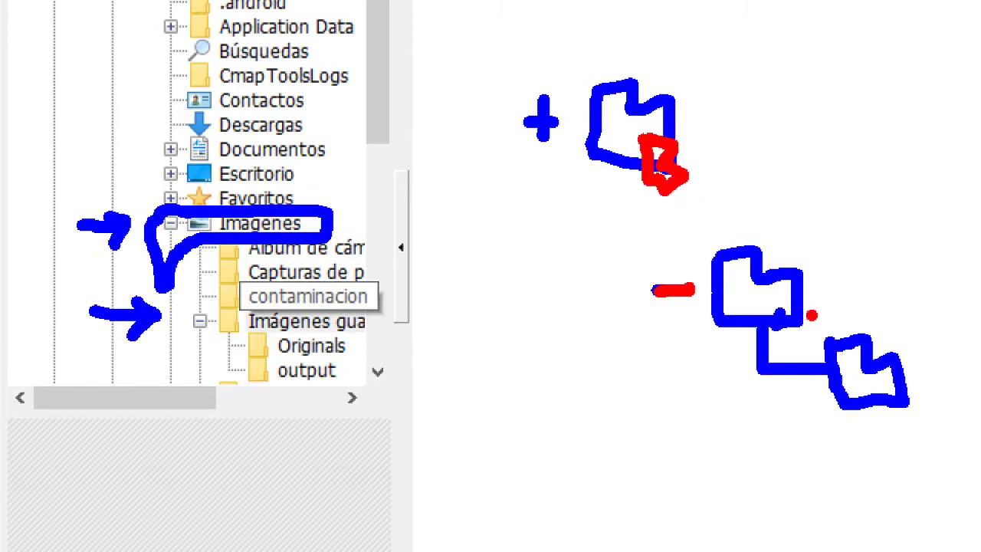
key(Escape)
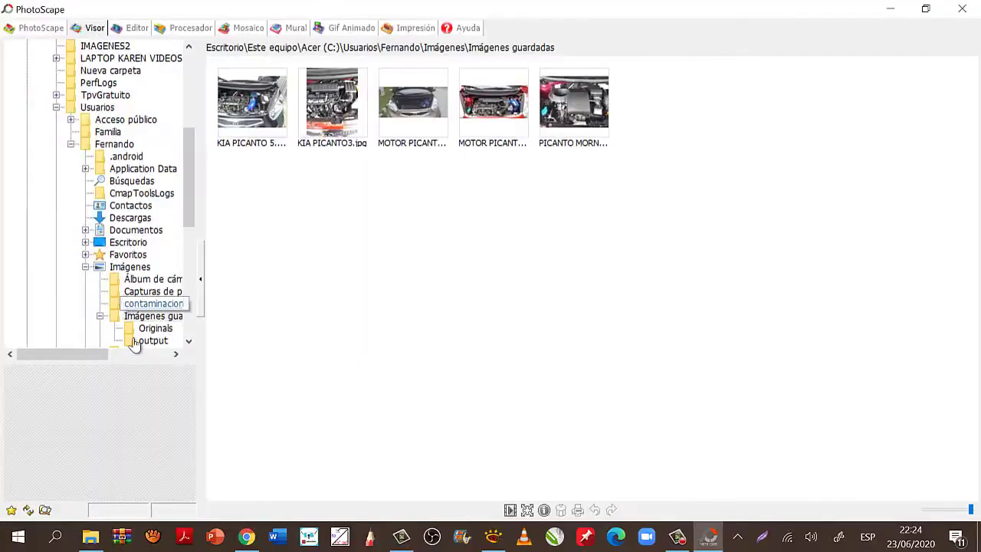
Step: Collapse the "Imágenes guardadas" folder in the Visor's folder tree and select it
click(100, 316)
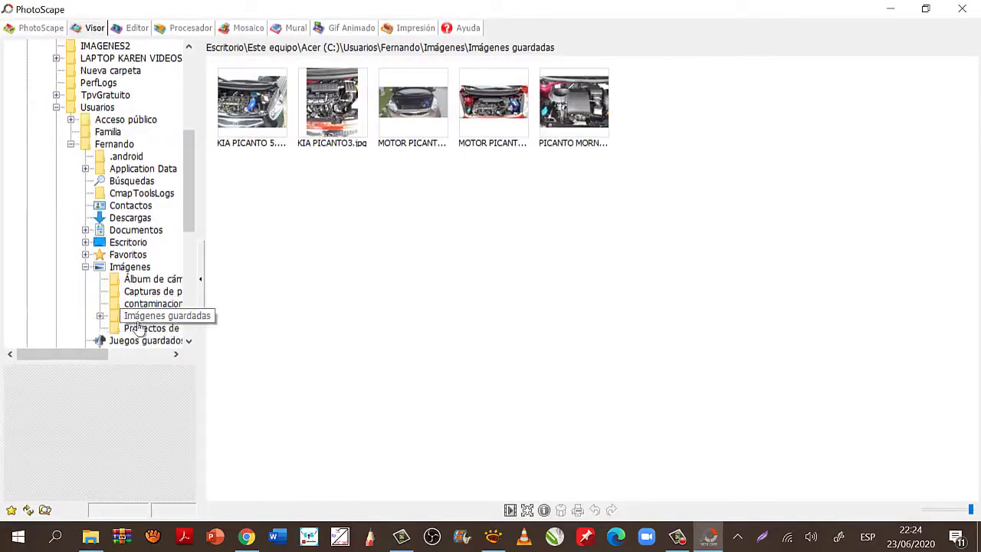
click(125, 322)
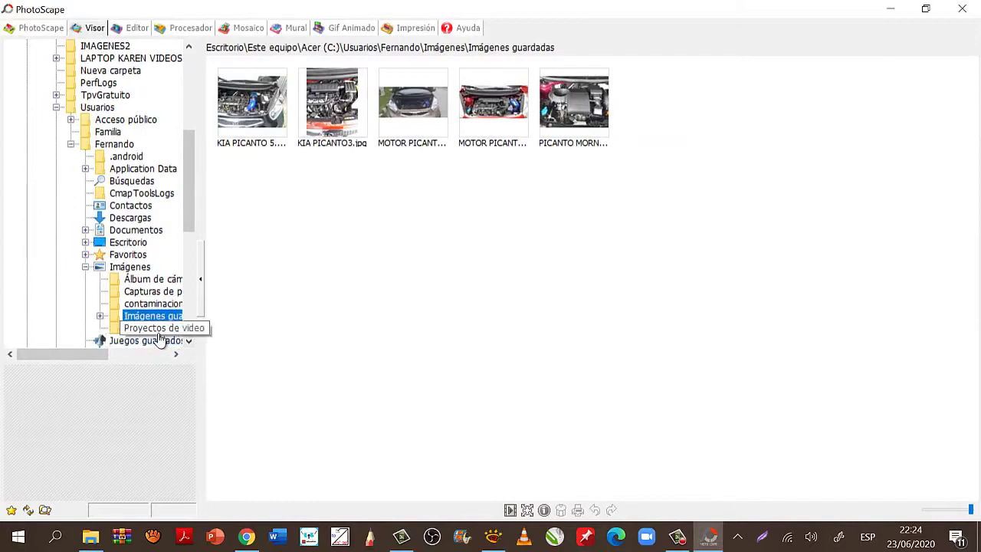
drag(99, 357, 113, 360)
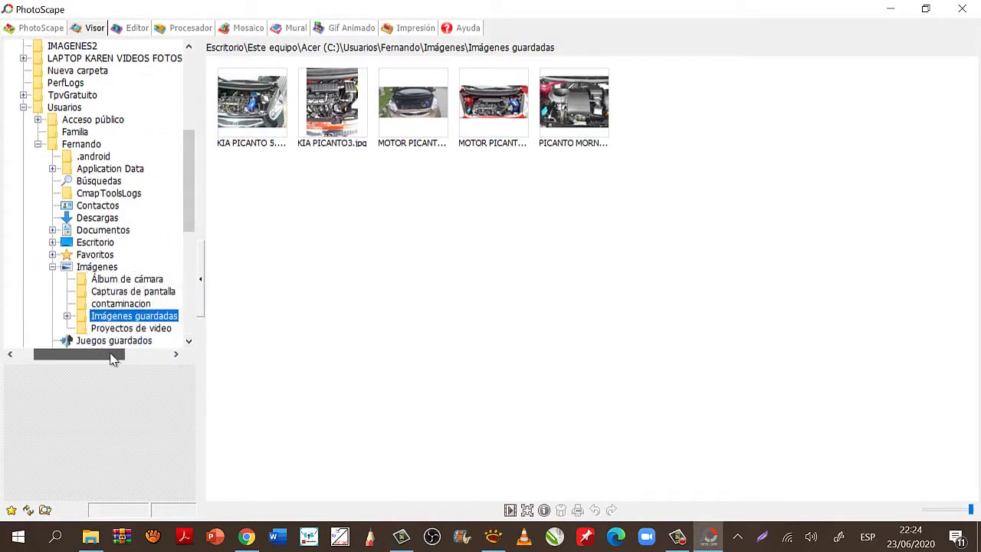
click(205, 320)
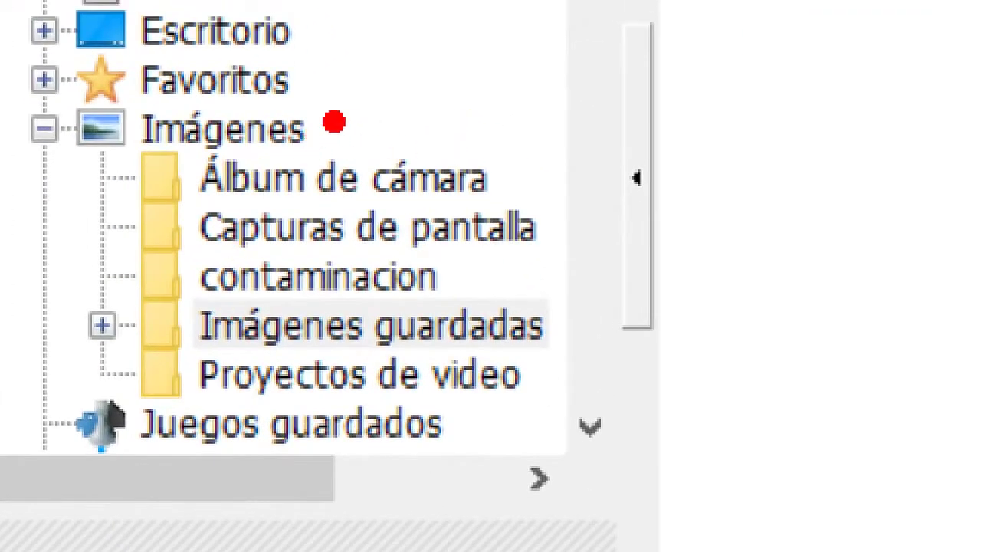
mouse_move(333, 122)
mouse_down()
mouse_move(345, 143)
mouse_move(414, 99)
mouse_up()
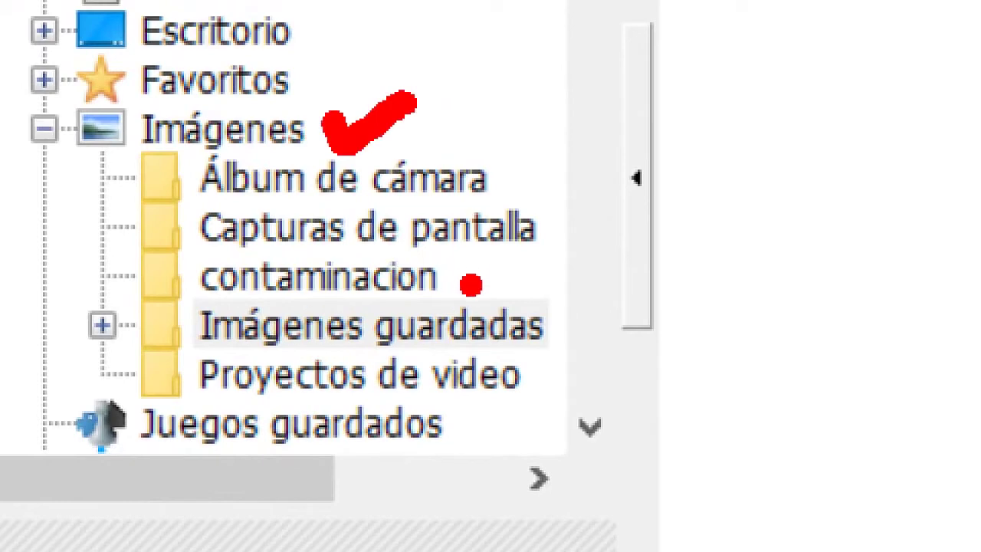
mouse_move(461, 279)
mouse_down()
mouse_move(590, 277)
mouse_move(483, 254)
mouse_move(490, 246)
mouse_move(449, 274)
mouse_move(487, 312)
mouse_up()
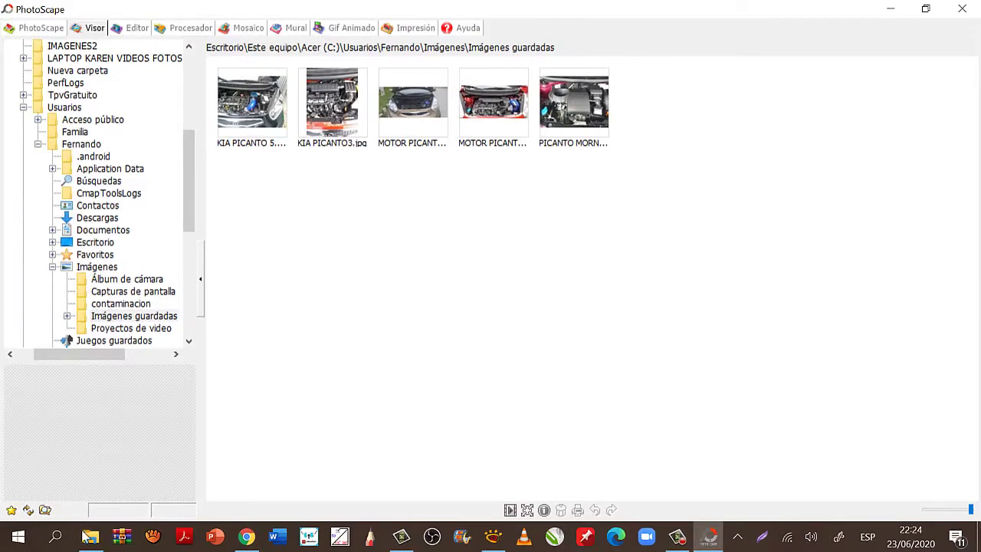
Step: Switch to File Explorer and open the Imágenes folder to locate its contaminacion subfolder
click(90, 537)
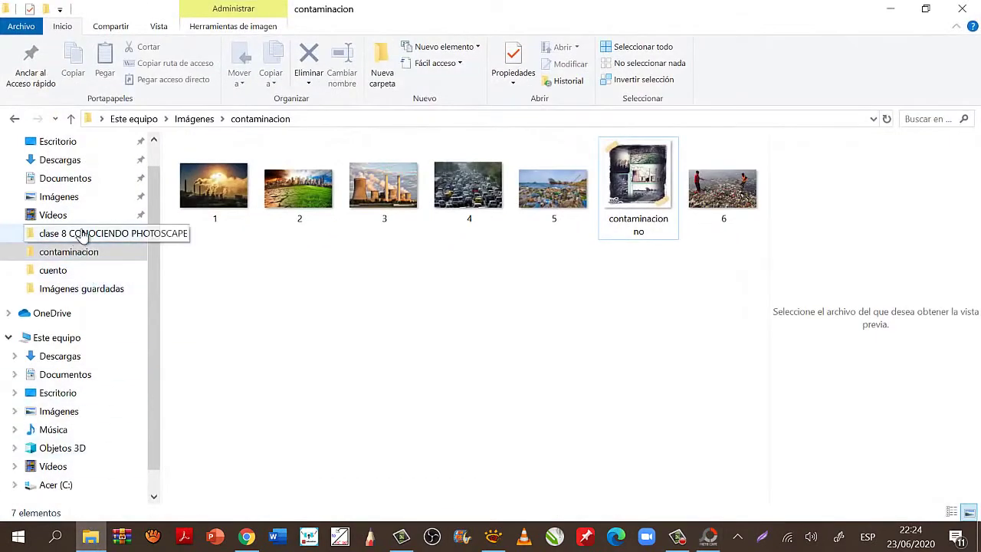
scroll(82, 235, up, 1)
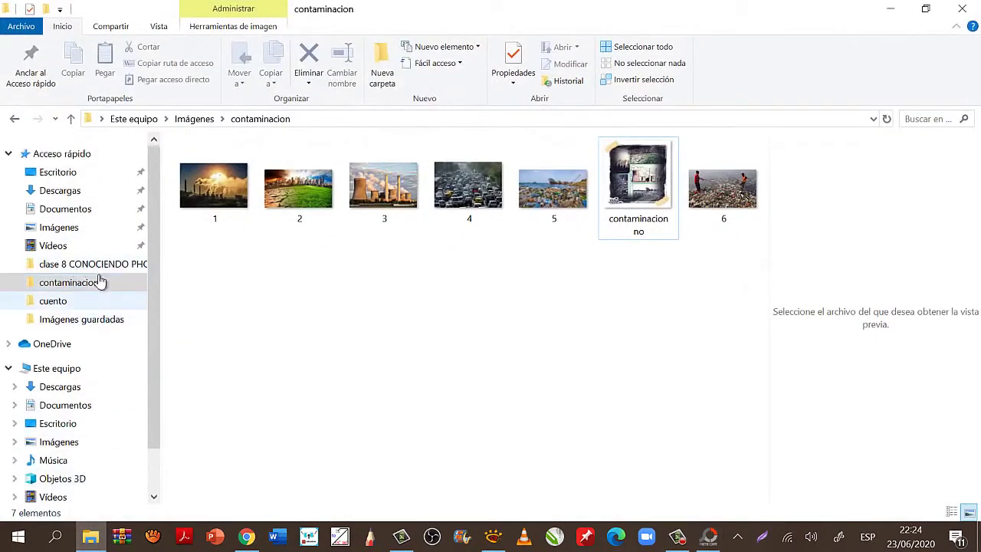
click(76, 229)
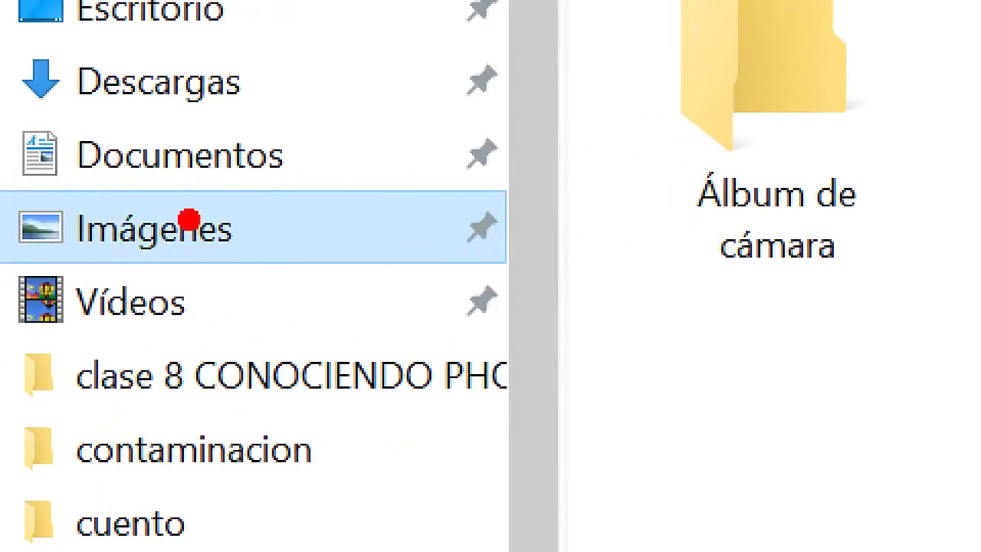
mouse_move(189, 220)
mouse_down()
mouse_move(142, 126)
mouse_move(188, 172)
mouse_move(17, 179)
mouse_move(4, 230)
mouse_move(77, 290)
mouse_move(181, 272)
mouse_move(230, 234)
mouse_move(234, 188)
mouse_up()
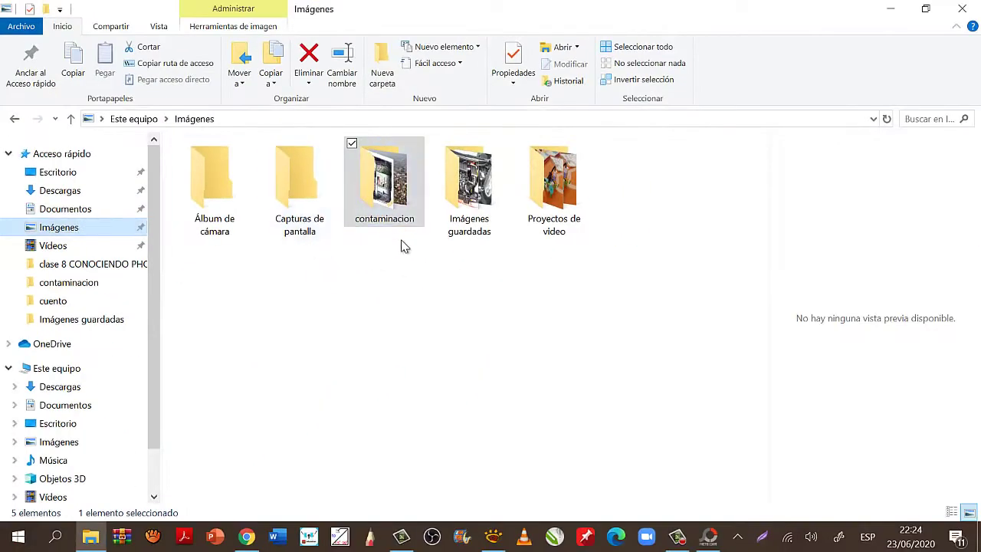
click(383, 205)
click(383, 286)
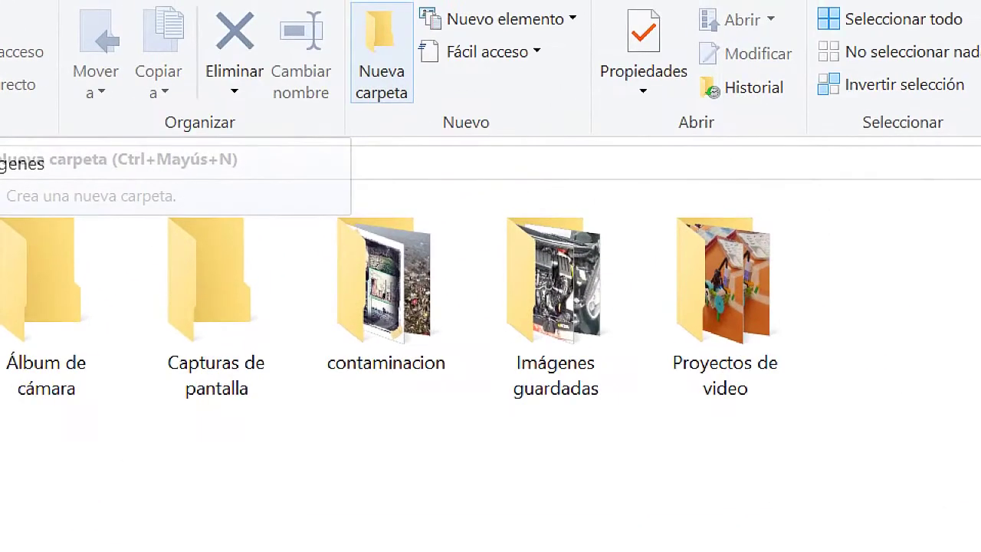
Step: Create a new folder named "contaminacion 2" inside Imágenes
mouse_move(381, 66)
mouse_down()
mouse_move(391, 104)
mouse_move(393, 59)
mouse_move(412, 111)
mouse_up()
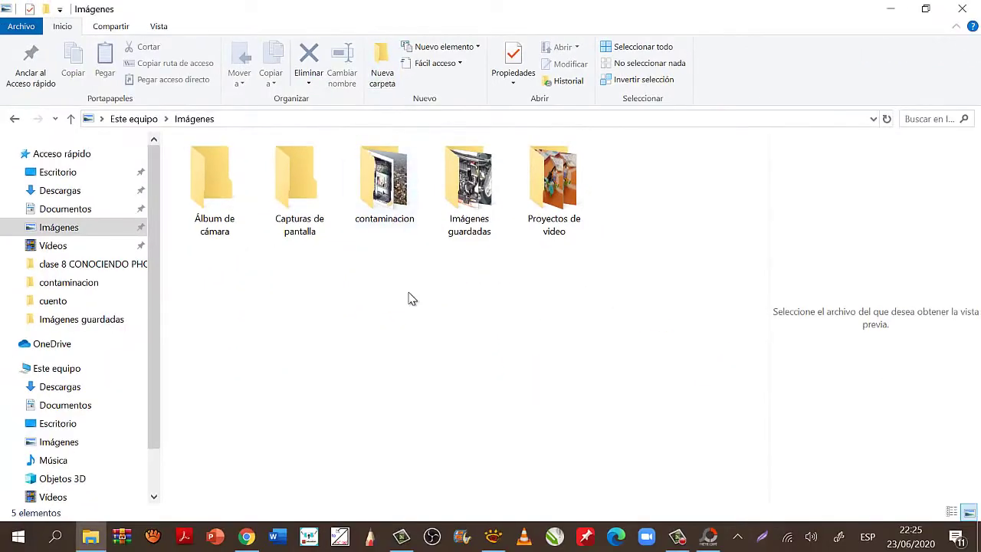
right_click(410, 297)
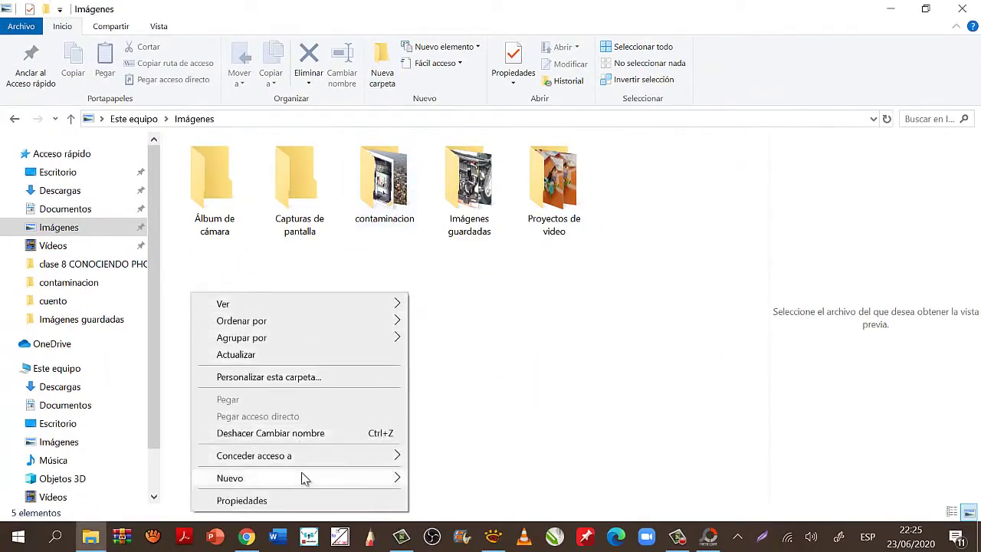
mouse_move(305, 479)
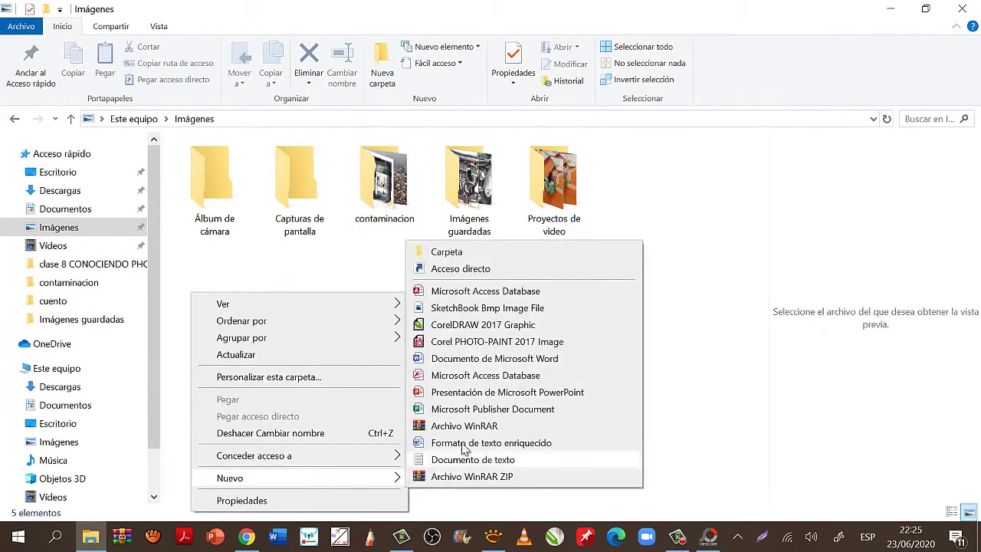
click(447, 252)
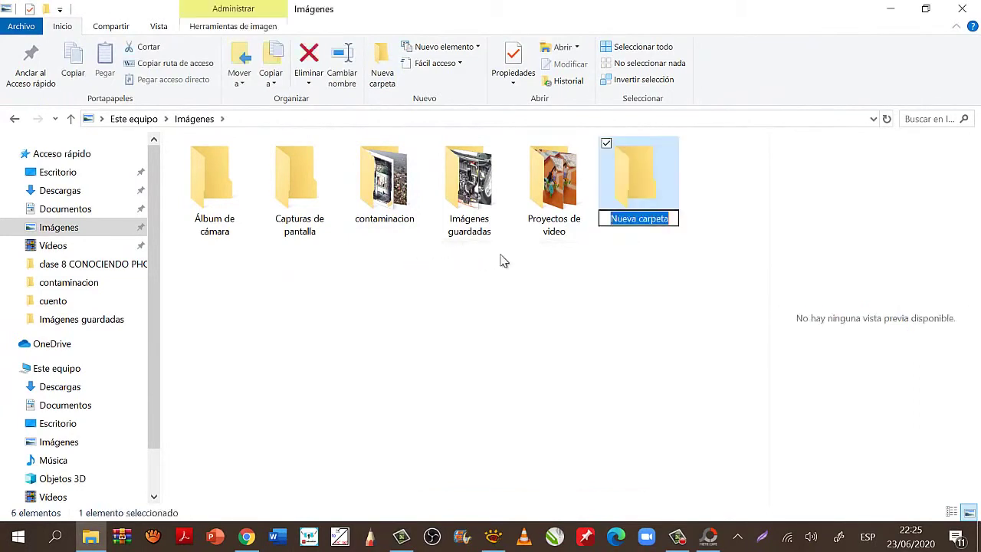
text(co)
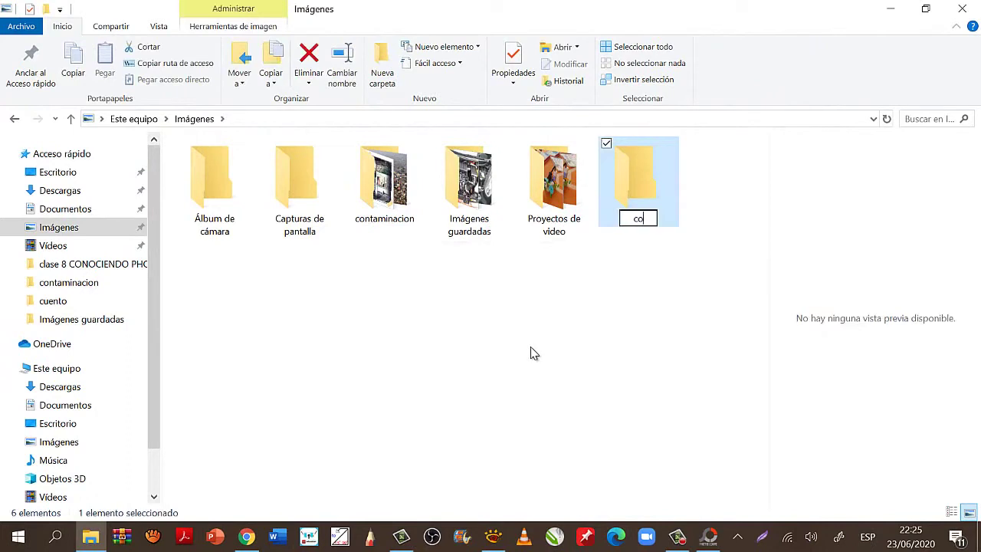
text(ntaminacion 2)
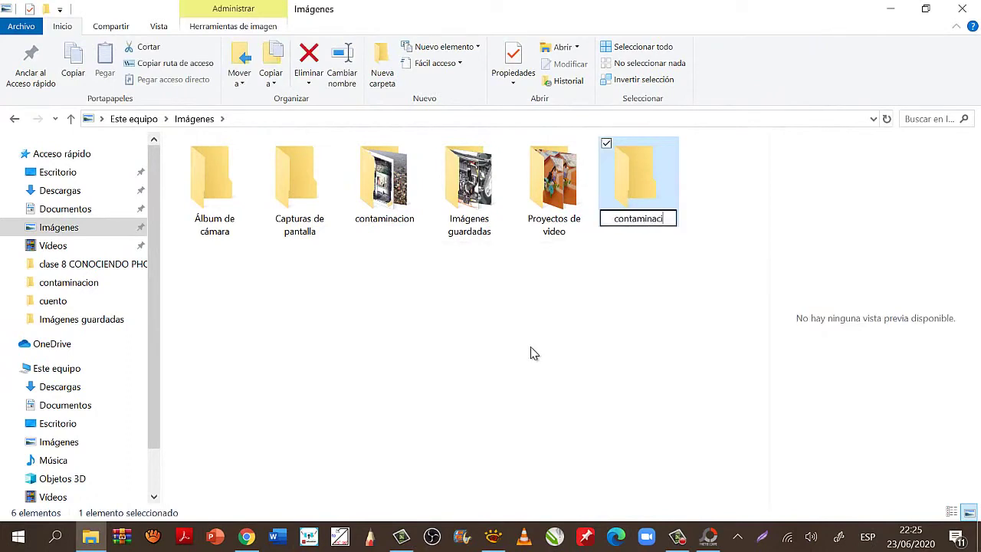
click(684, 339)
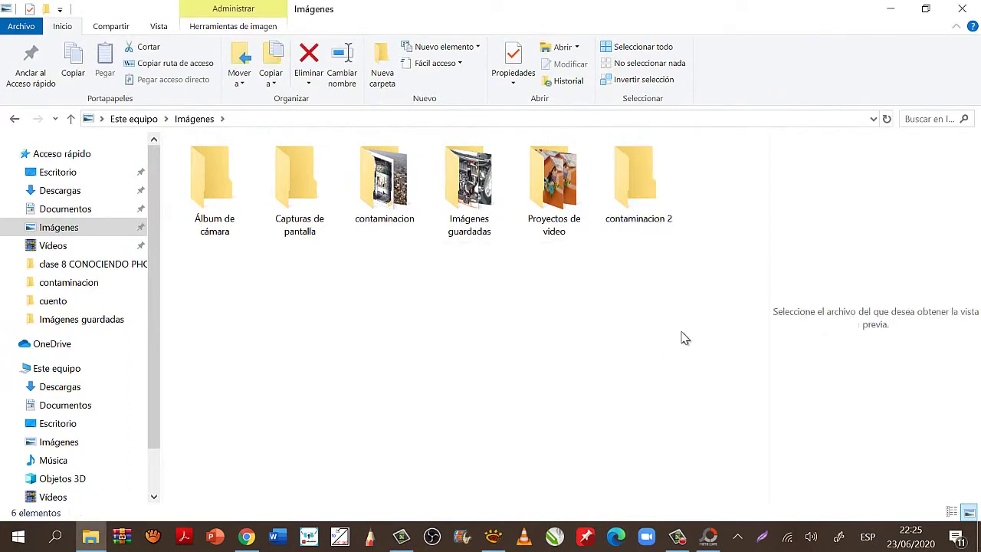
Step: Open the empty "contaminacion 2" folder, return to Imágenes and delete that folder
click(626, 191)
double_click(626, 190)
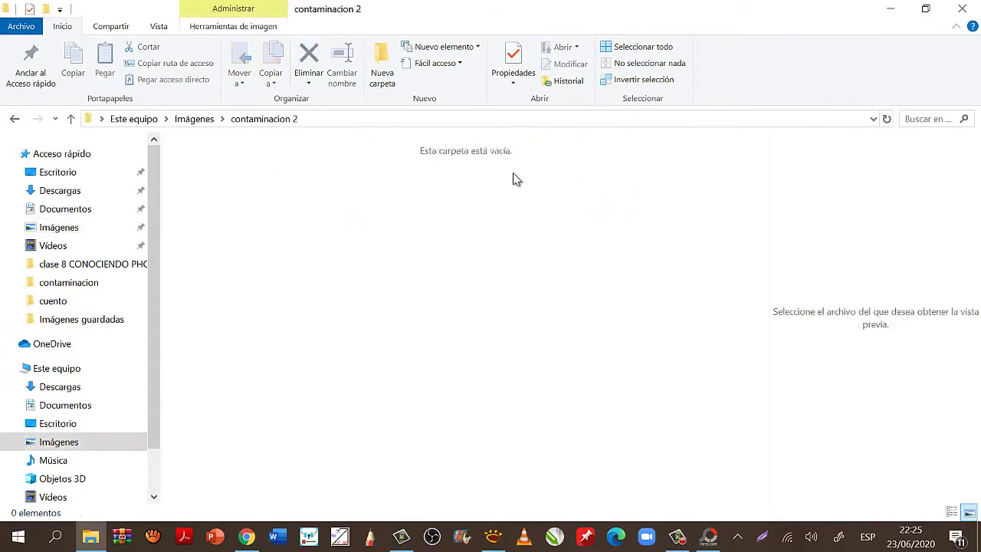
click(14, 119)
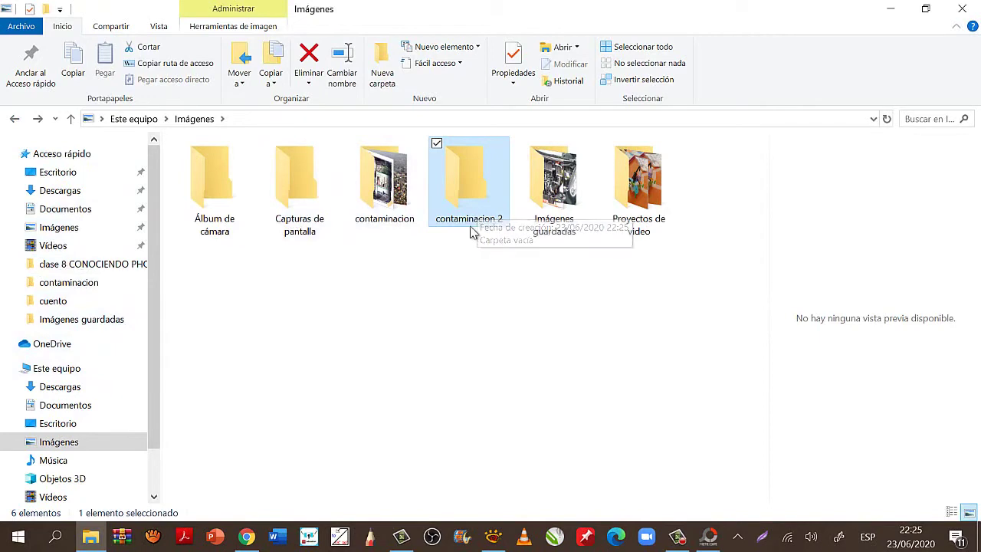
key(Delete)
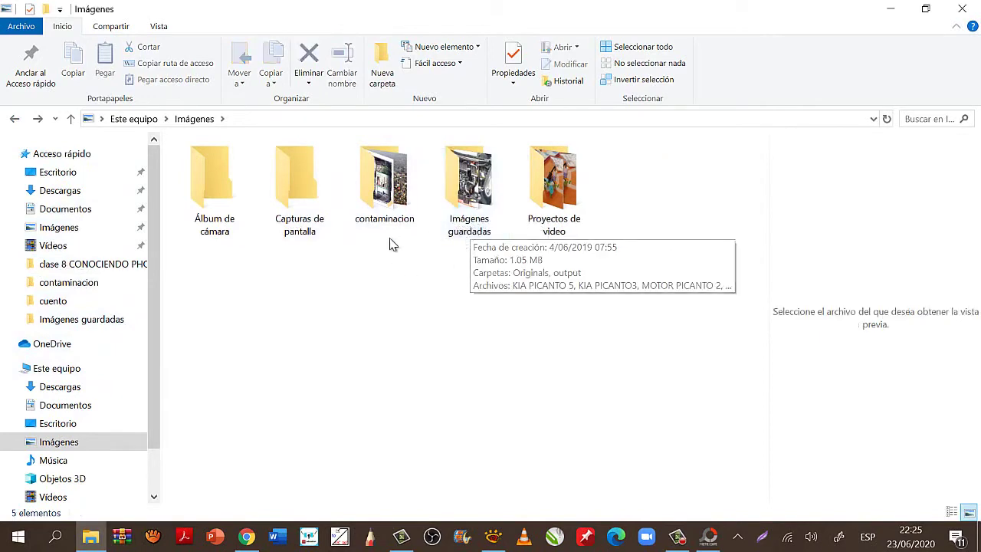
Step: Minimise File Explorer to return to PhotoScape and show the contaminacion folder's images in the Visor
click(897, 9)
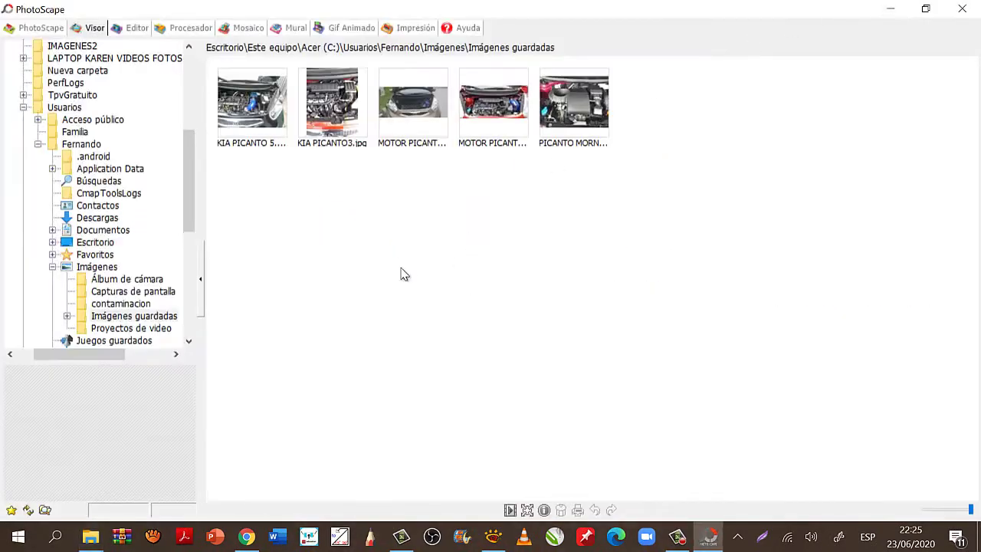
click(138, 306)
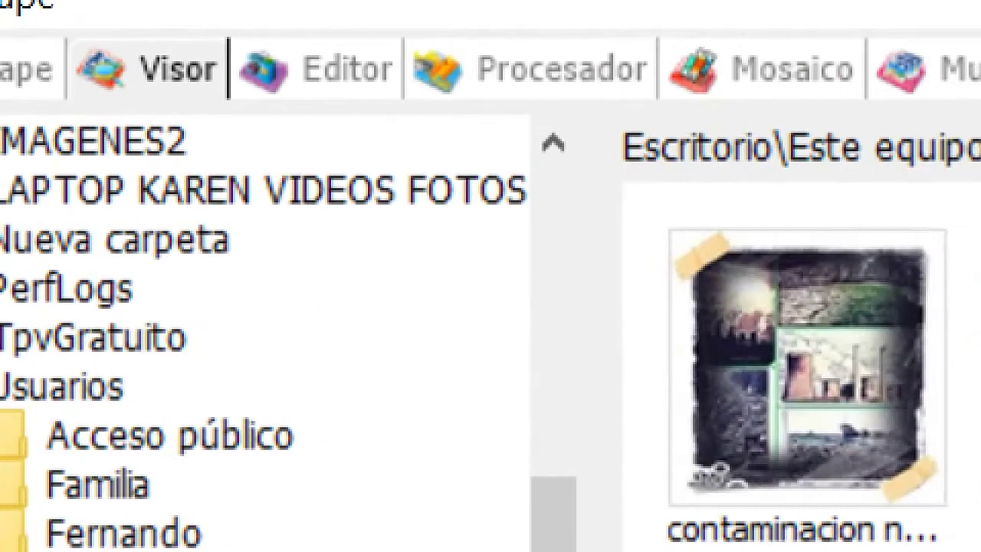
mouse_move(189, 17)
mouse_down()
mouse_move(128, 20)
mouse_move(107, 85)
mouse_move(264, 42)
mouse_move(162, 15)
mouse_up()
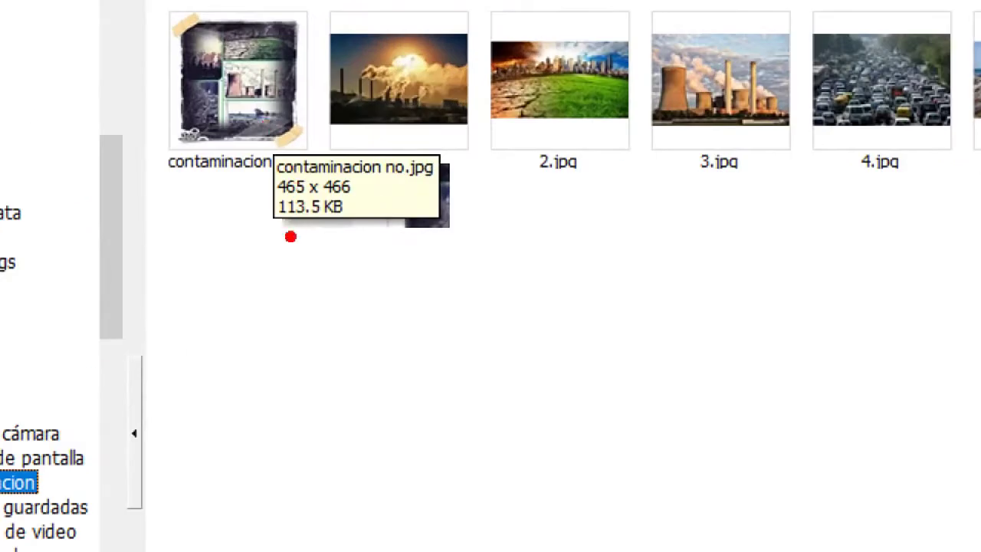
drag(273, 226, 334, 225)
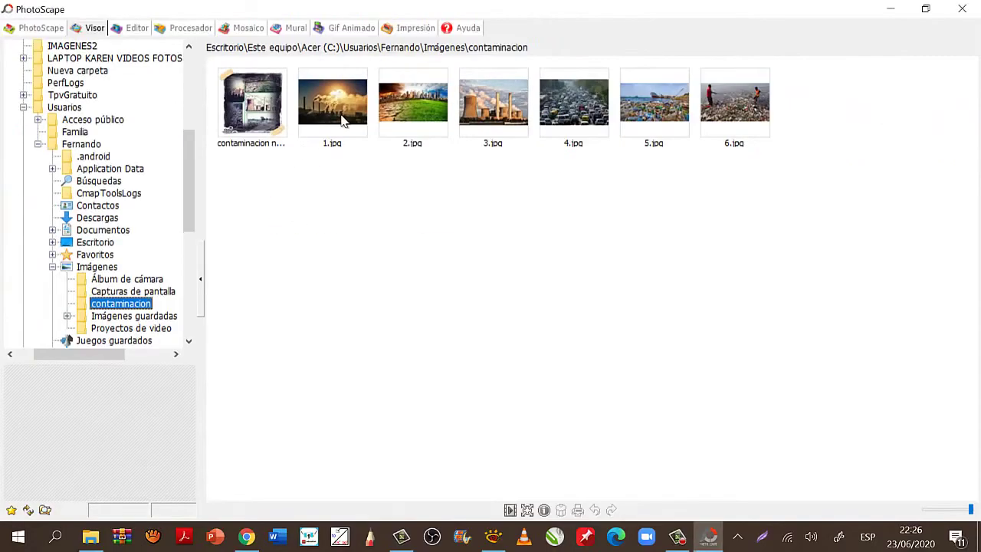
Step: Look over the thumbnails 1.jpg to 6.jpg in the contaminacion folder and preview 1.jpg
mouse_move(344, 122)
mouse_move(420, 124)
mouse_move(493, 125)
mouse_move(563, 129)
mouse_move(655, 126)
mouse_move(755, 128)
click(472, 201)
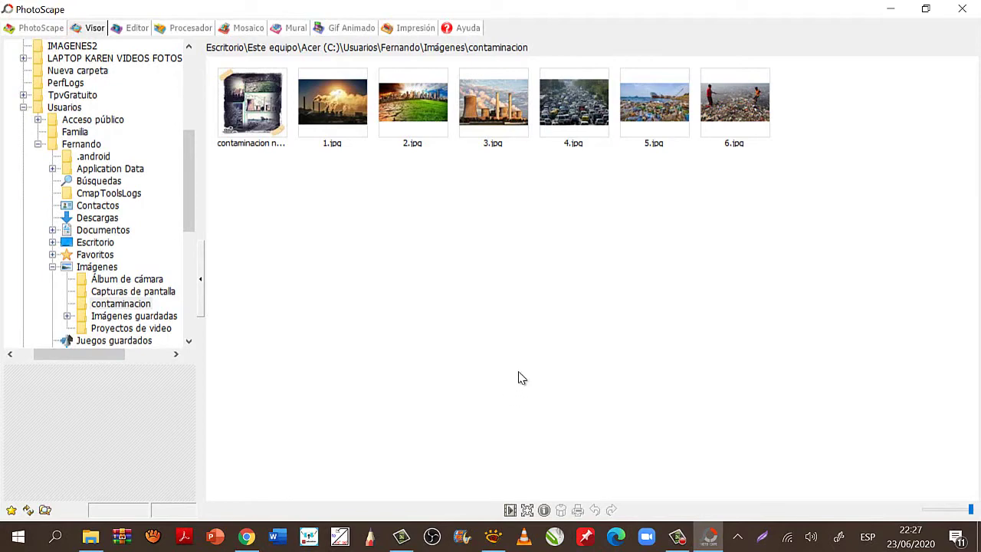
click(340, 123)
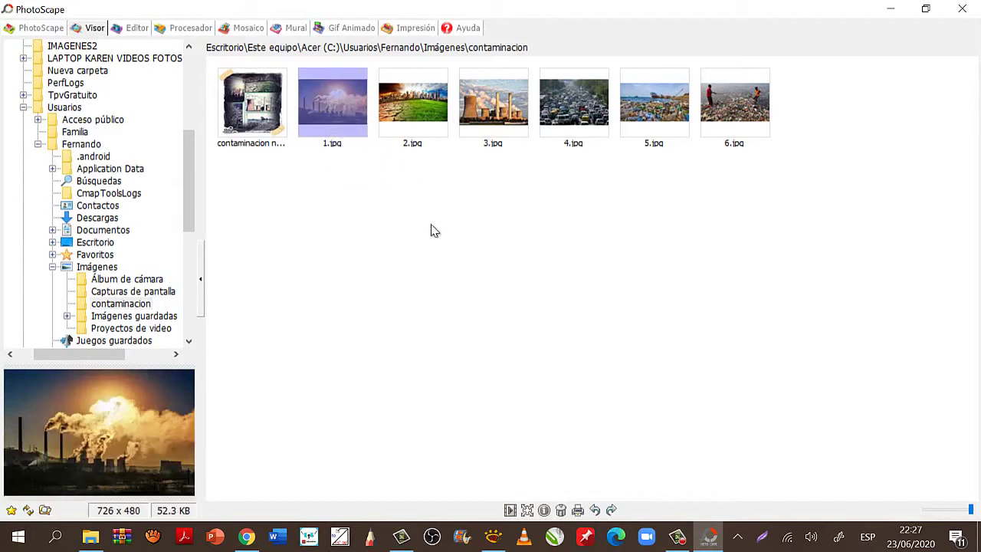
mouse_move(421, 223)
mouse_down()
mouse_move(462, 248)
mouse_move(542, 414)
mouse_move(540, 439)
mouse_up()
drag(580, 382, 540, 441)
mouse_move(564, 450)
mouse_down()
mouse_move(499, 460)
mouse_move(589, 536)
mouse_move(559, 464)
mouse_up()
right_click(580, 369)
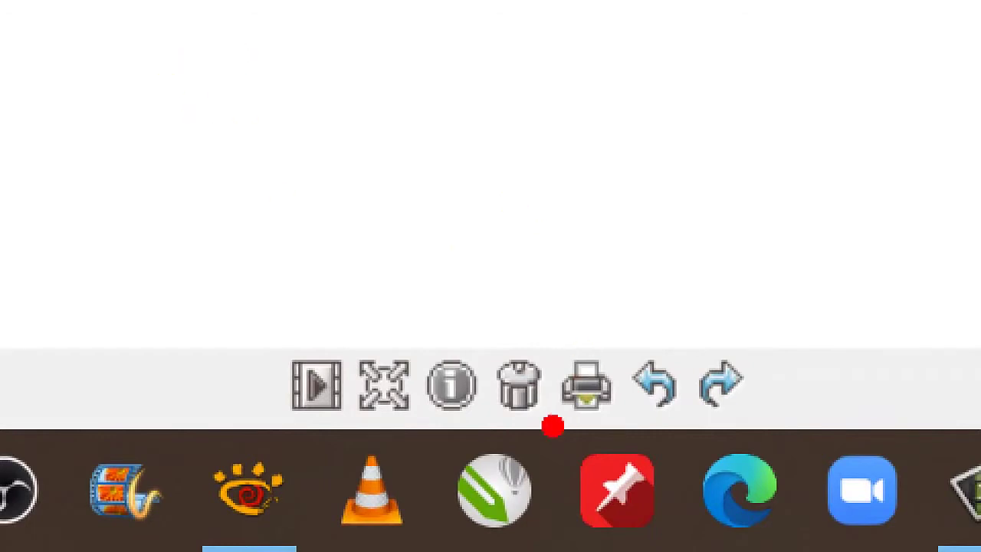
click(516, 326)
click(583, 330)
click(646, 325)
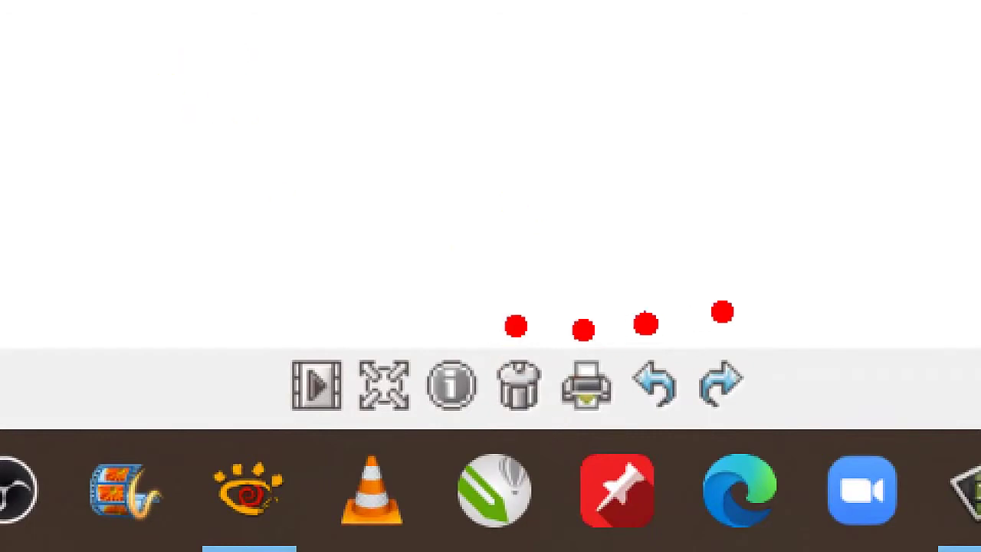
click(722, 312)
drag(315, 333, 332, 263)
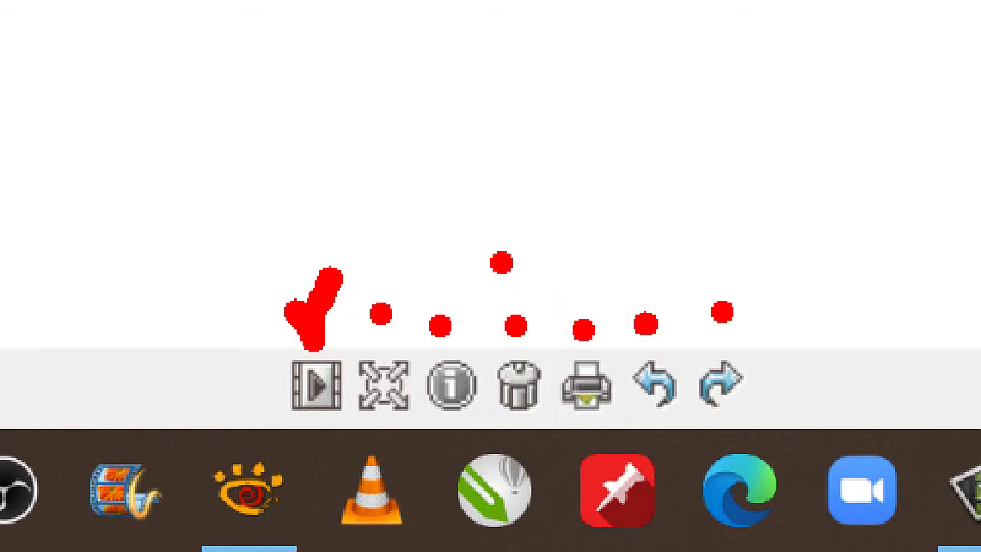
drag(501, 263, 545, 187)
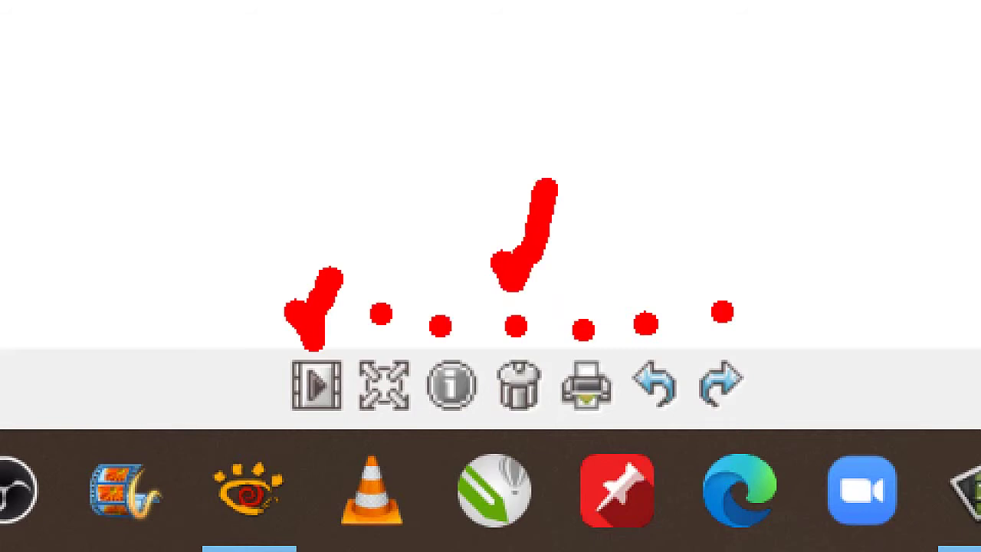
mouse_move(567, 260)
mouse_down()
mouse_move(585, 282)
mouse_move(613, 216)
mouse_up()
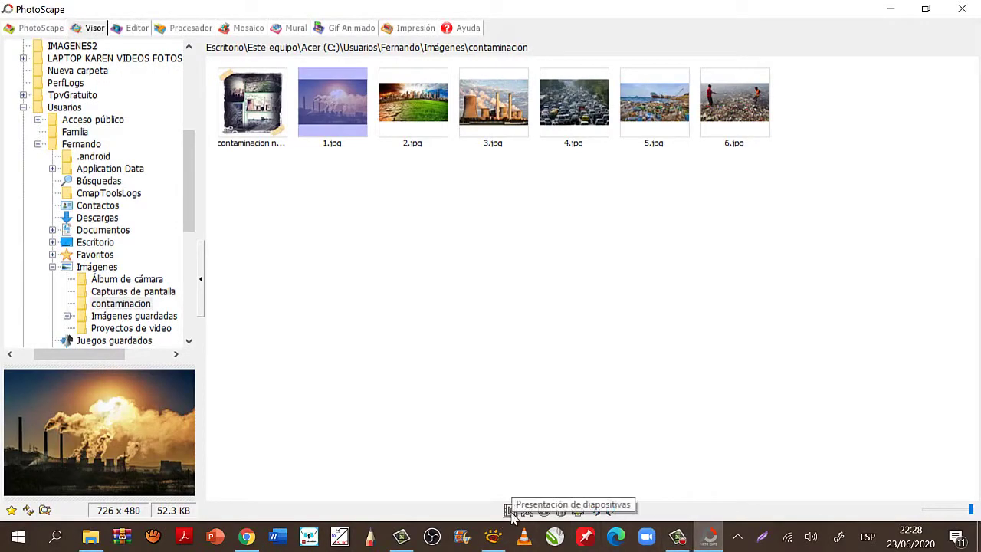
Step: Play the contaminacion folder's images as a slideshow and exit it
click(510, 511)
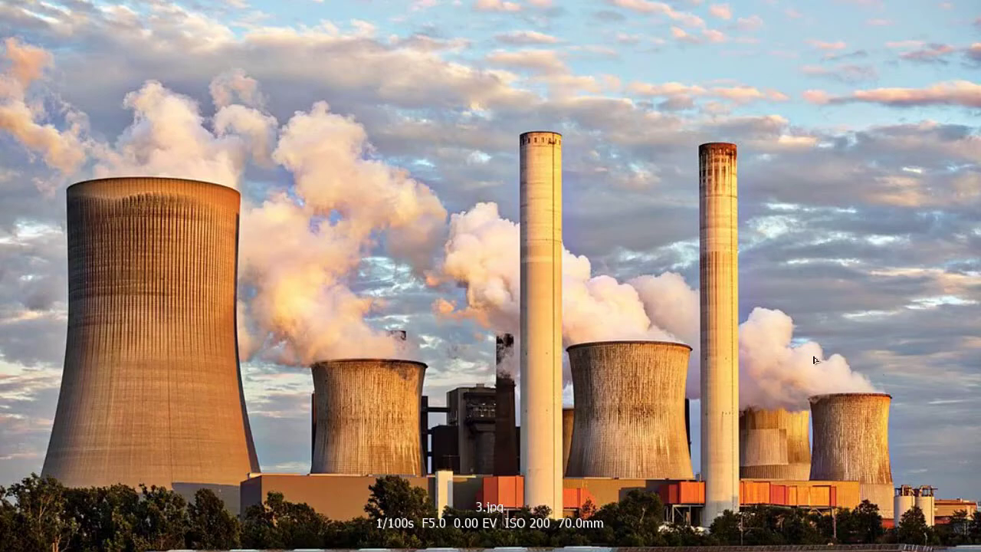
key(Escape)
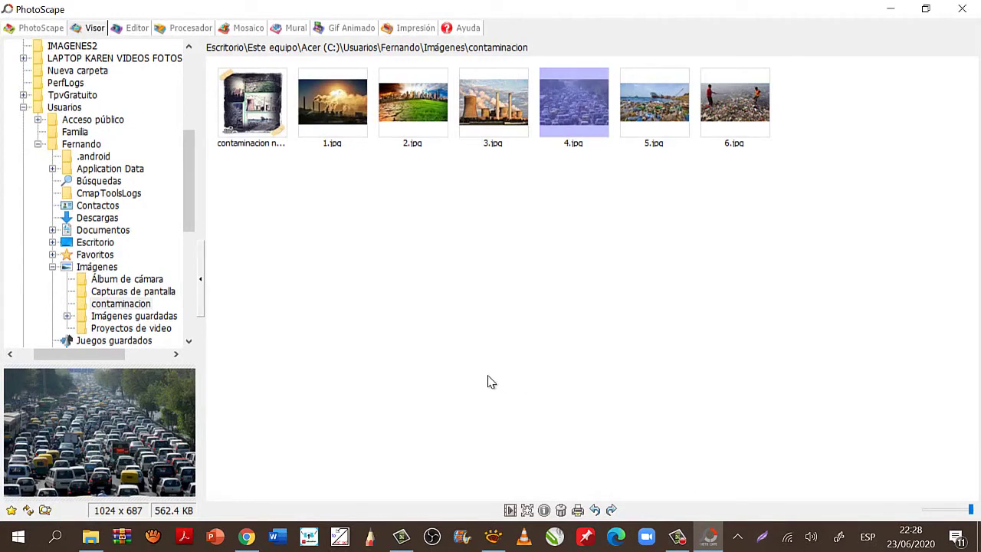
key(ctrl+2)
mouse_move(442, 281)
mouse_down()
mouse_move(434, 315)
mouse_move(464, 325)
mouse_move(467, 277)
mouse_move(481, 305)
mouse_up()
mouse_move(527, 274)
mouse_down()
mouse_move(510, 277)
mouse_move(502, 321)
mouse_up()
drag(571, 279, 586, 323)
mouse_move(416, 270)
mouse_down()
mouse_move(414, 381)
mouse_move(613, 253)
mouse_move(420, 259)
mouse_up()
drag(717, 219, 716, 299)
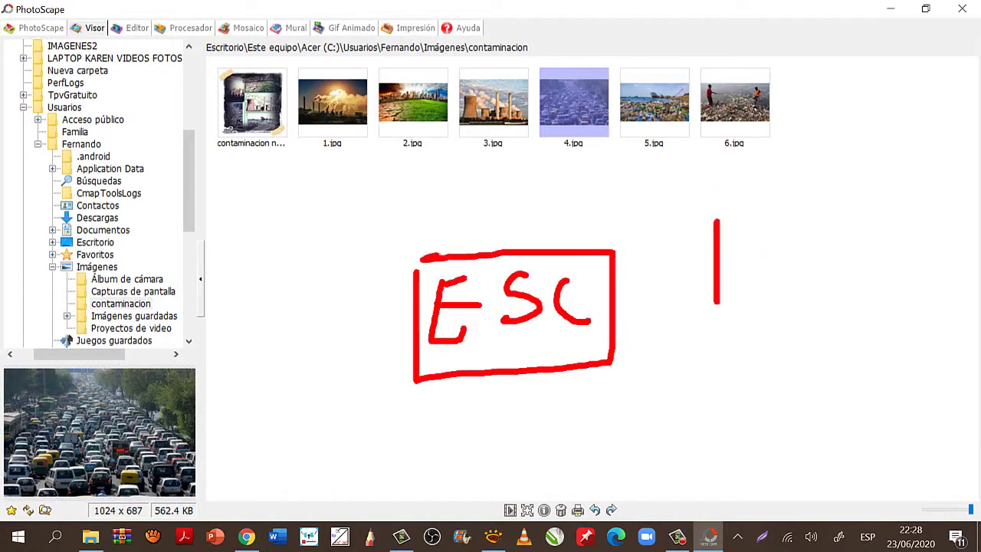
mouse_move(717, 220)
mouse_down()
mouse_move(960, 282)
mouse_move(716, 300)
mouse_up()
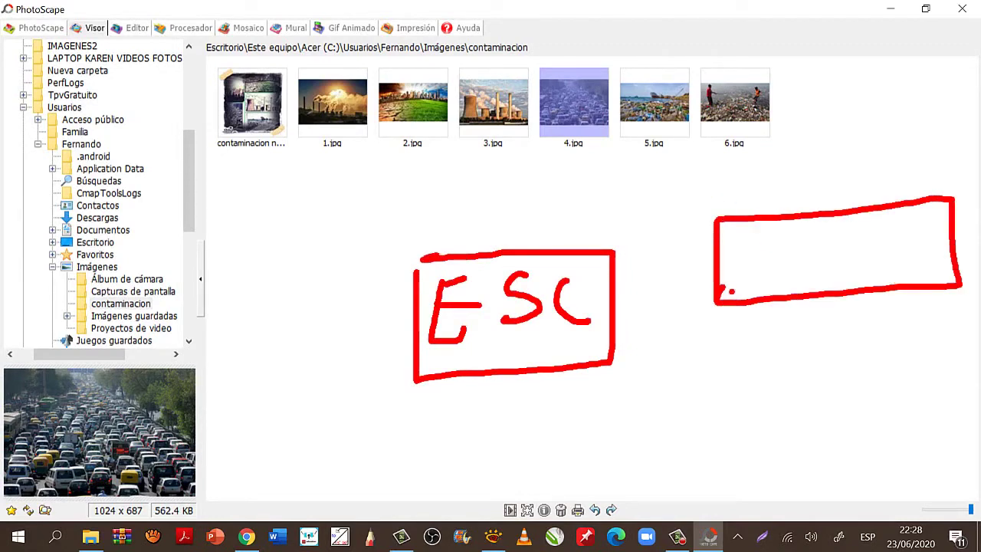
drag(725, 234, 725, 242)
key(Escape)
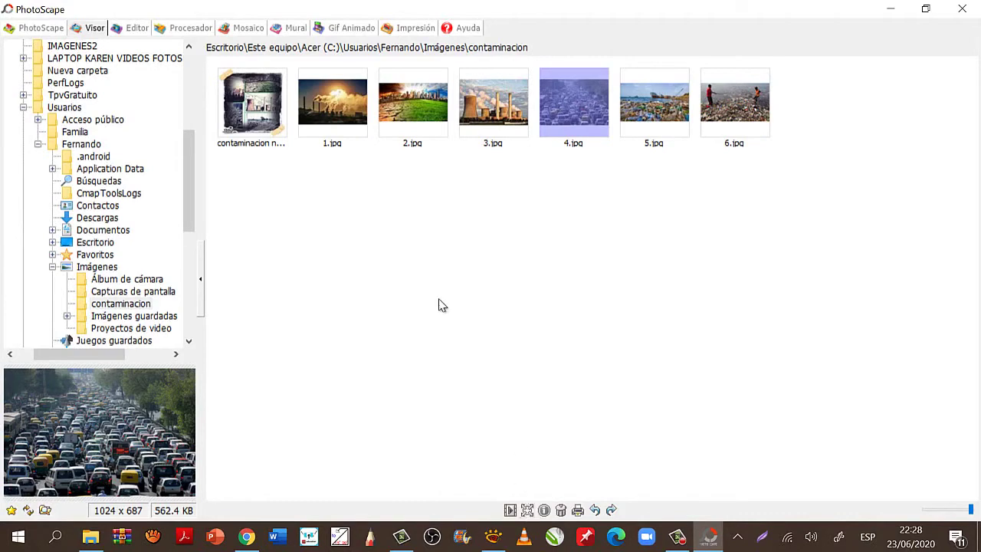
Step: Select 1.jpg, view it in full screen and return to the Visor
click(338, 115)
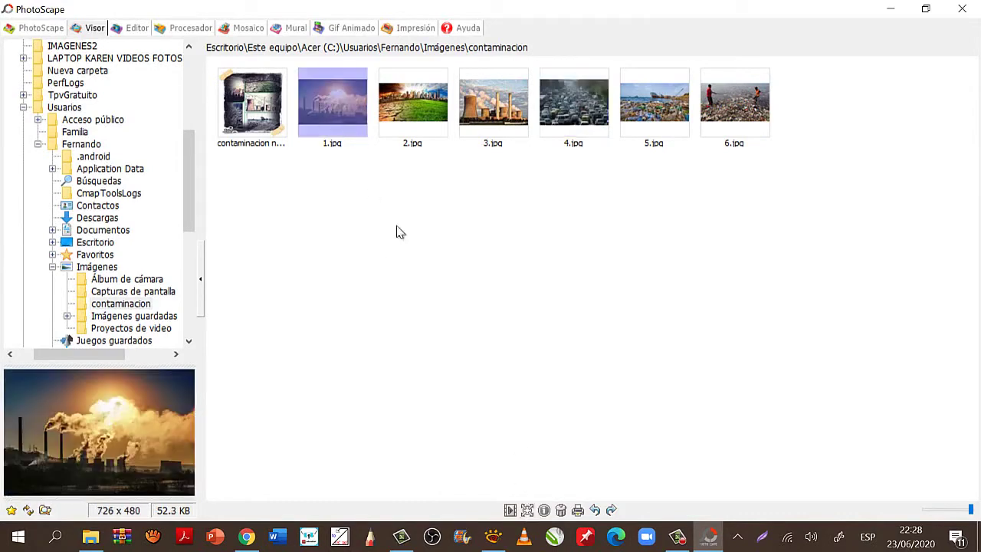
click(528, 512)
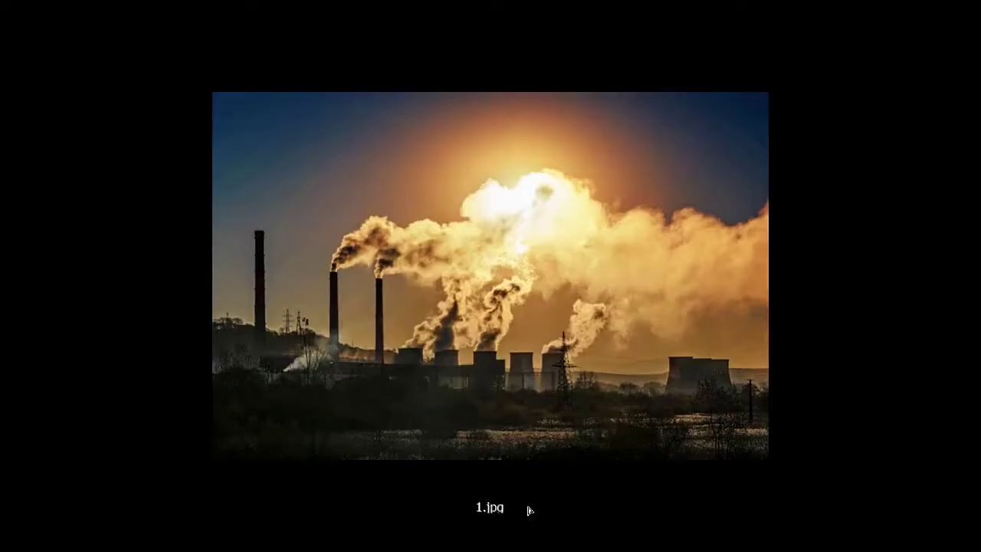
click(509, 300)
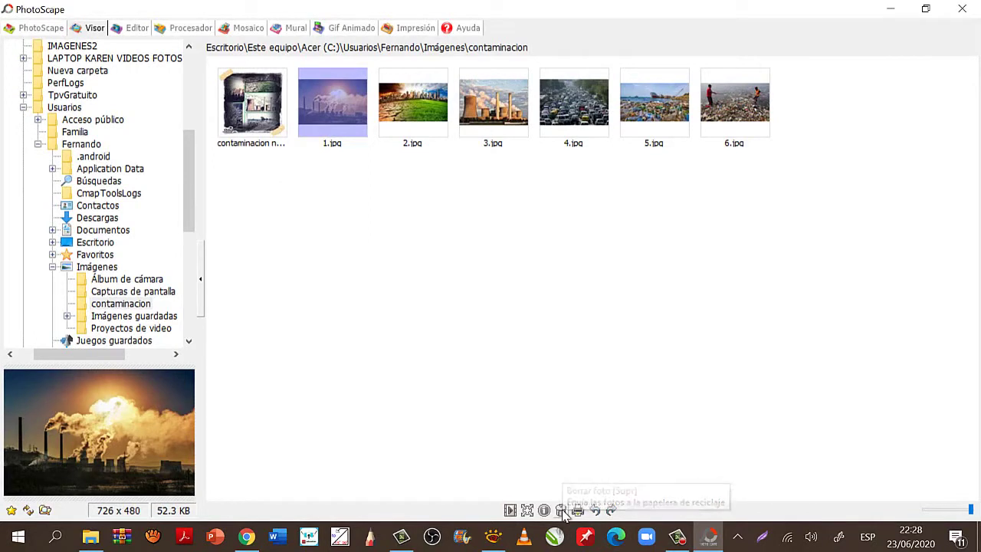
Step: Delete 6.jpg from the contaminacion folder within the Visor
click(739, 114)
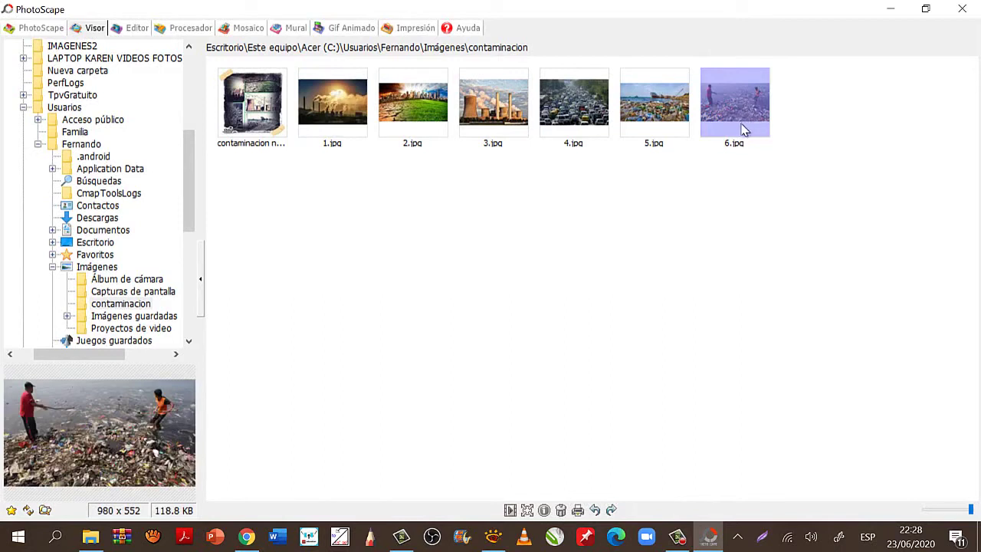
click(561, 510)
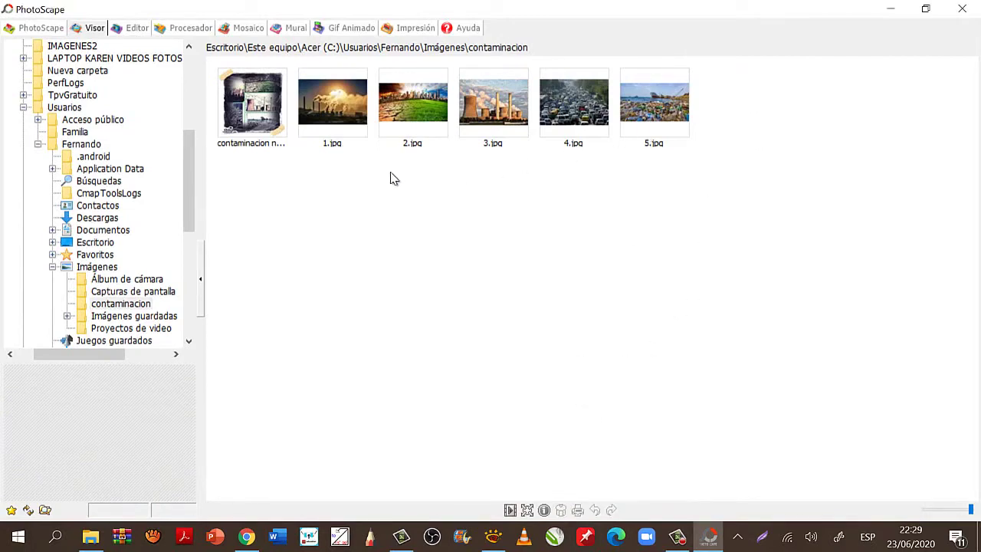
Step: Select 1.jpg and send it from the Visor to the Impresión print layout
click(343, 96)
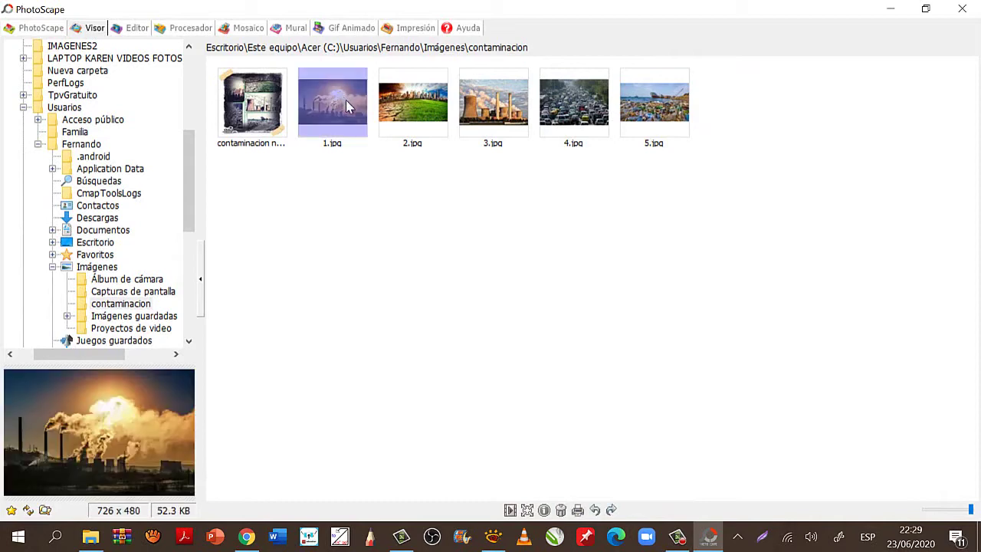
click(578, 510)
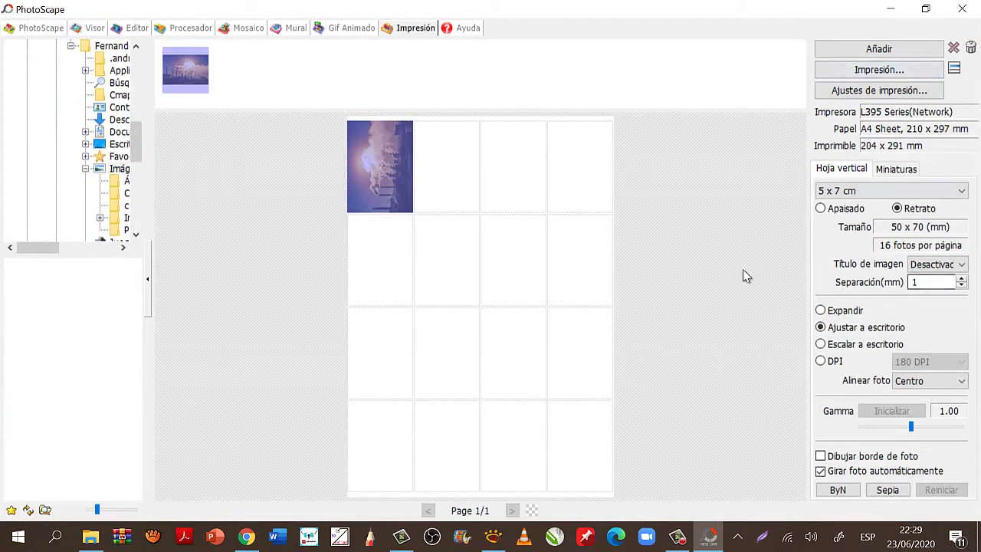
mouse_move(410, 379)
mouse_down()
mouse_move(731, 245)
mouse_move(685, 226)
mouse_move(760, 228)
mouse_move(719, 294)
mouse_up()
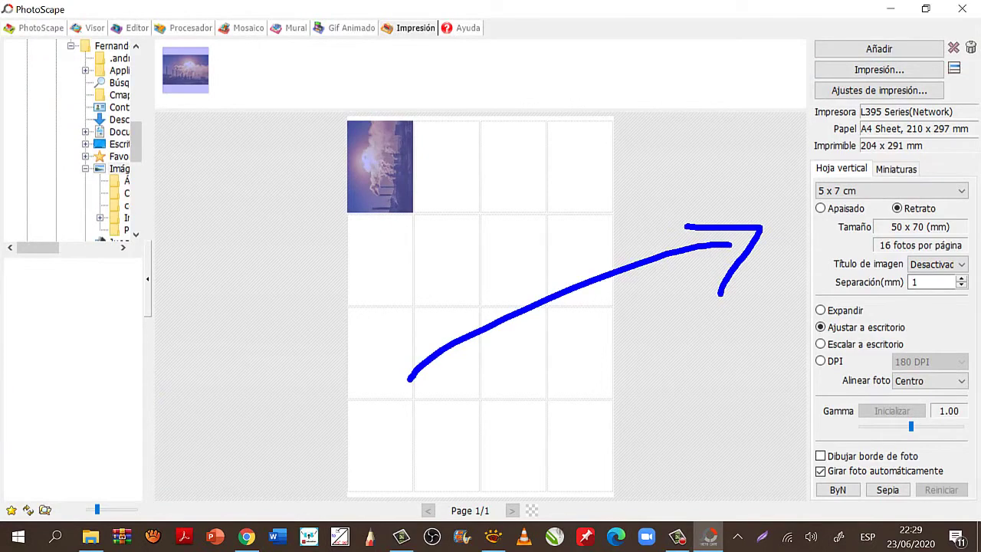
key(Escape)
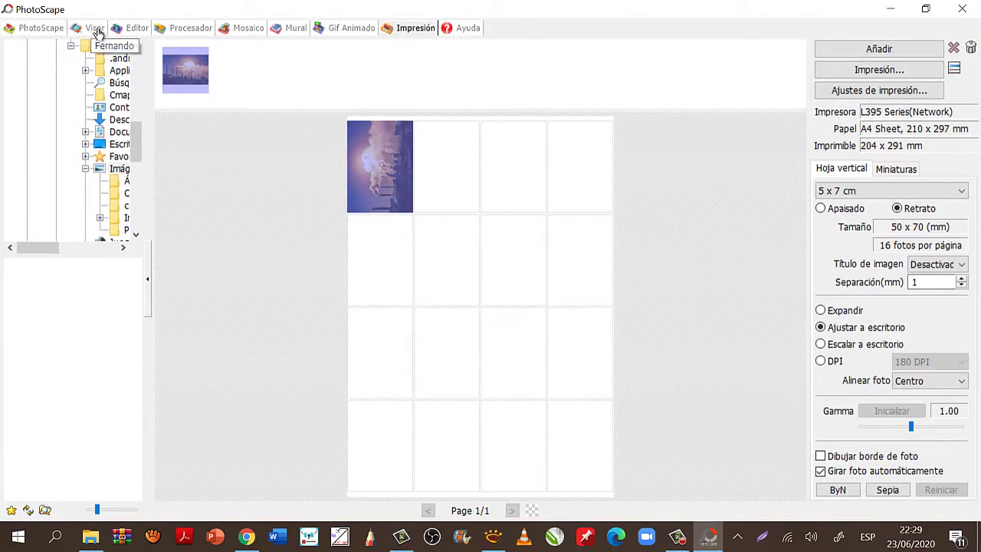
Step: Return to the Visor and rotate 1.jpg counterclockwise in quarter turns through a full turn
click(95, 28)
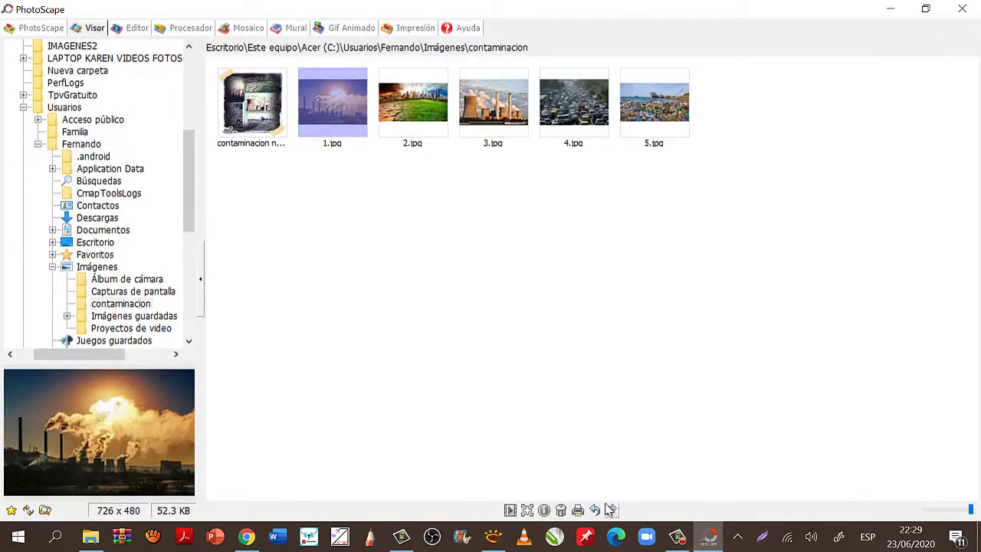
click(597, 511)
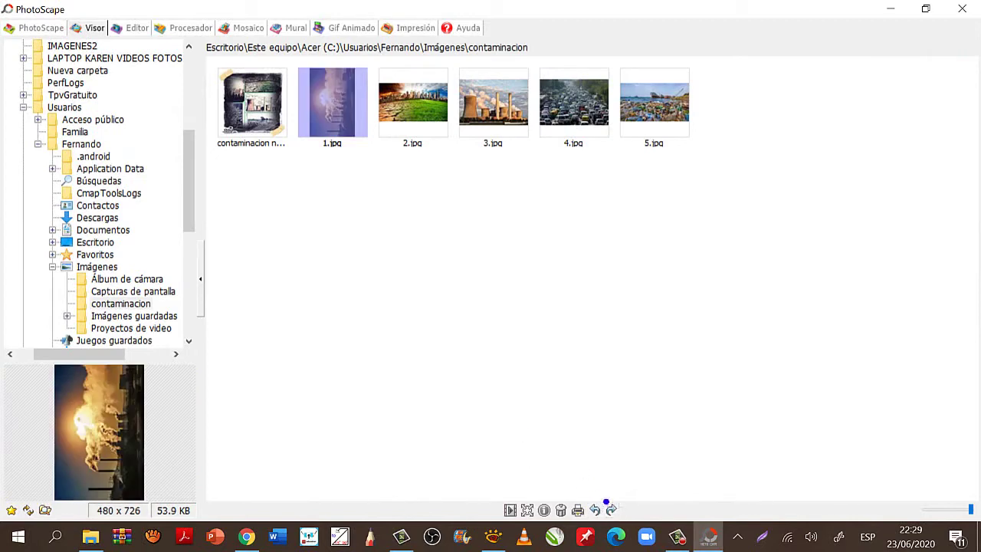
mouse_move(605, 504)
mouse_down()
mouse_move(545, 359)
mouse_move(359, 167)
mouse_move(354, 186)
mouse_move(381, 163)
mouse_up()
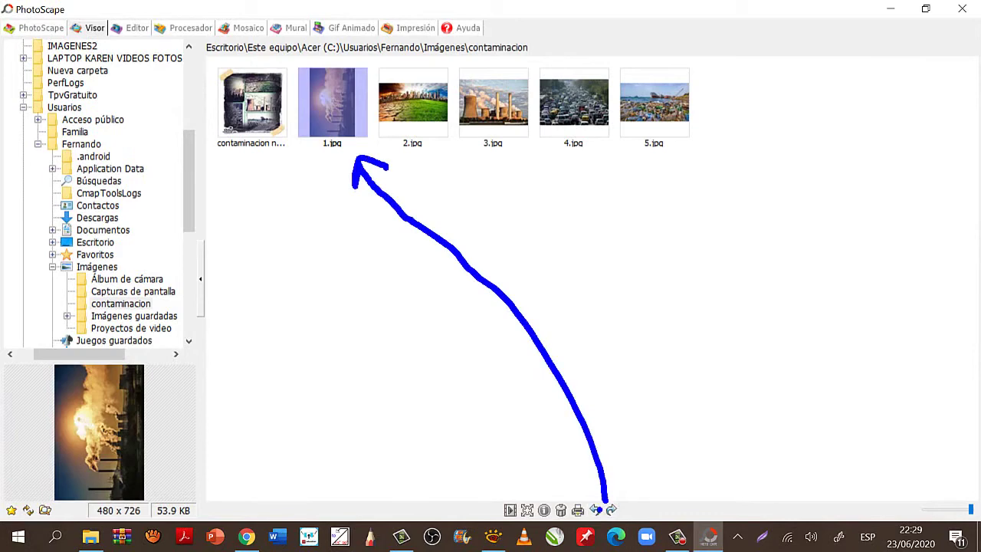
click(596, 511)
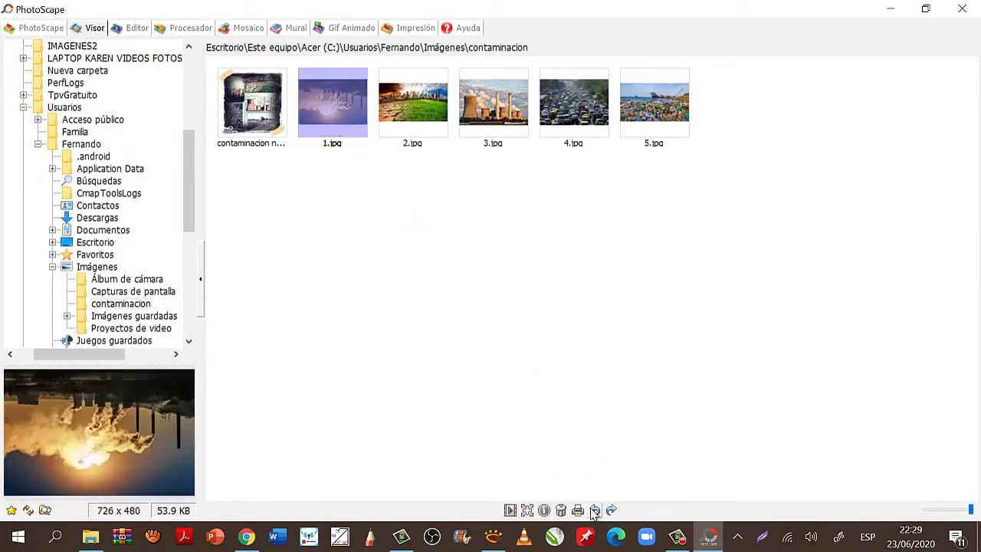
drag(530, 380, 316, 406)
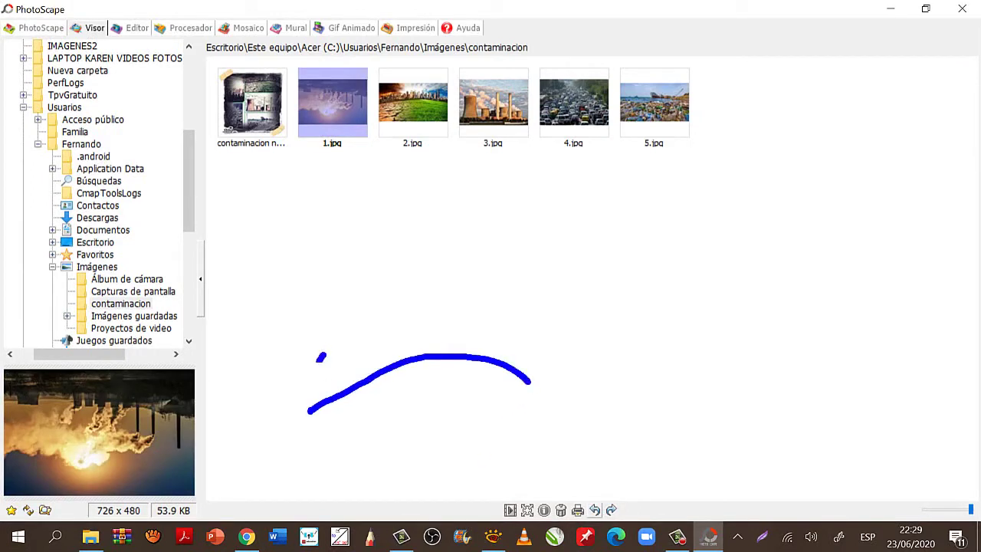
mouse_move(321, 357)
mouse_down()
mouse_move(244, 425)
mouse_move(360, 428)
mouse_up()
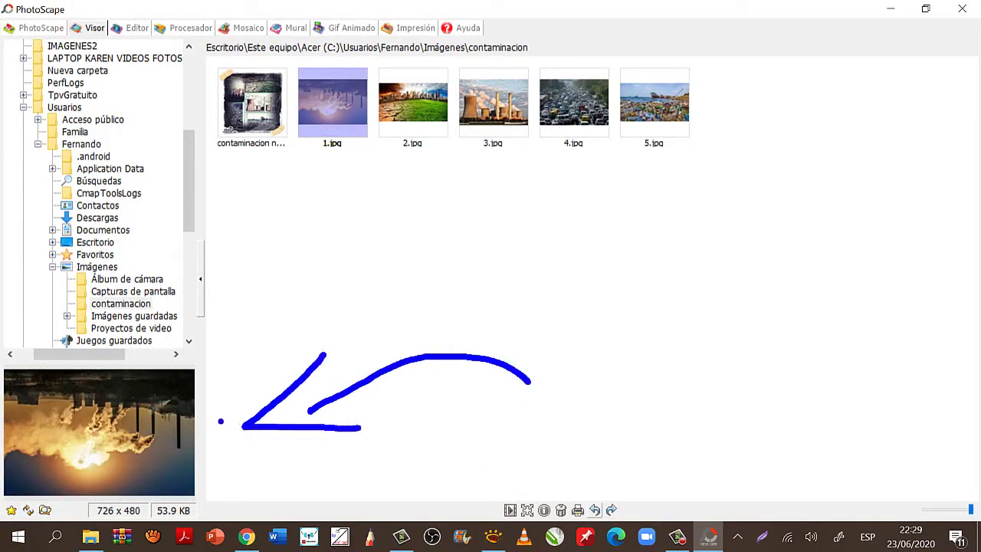
click(596, 511)
click(595, 510)
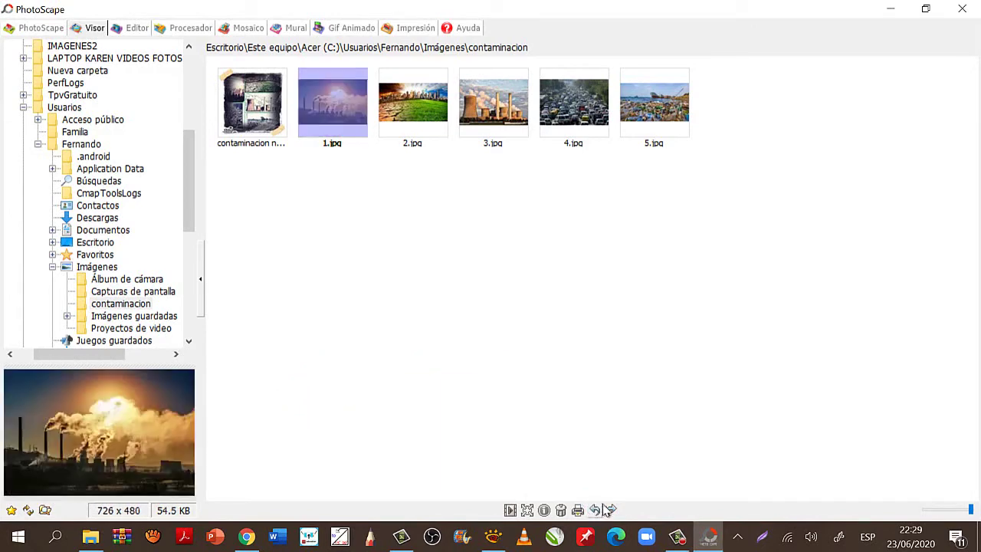
Step: Rotate 1.jpg clockwise in four quarter turns until it is upright
click(609, 509)
click(610, 510)
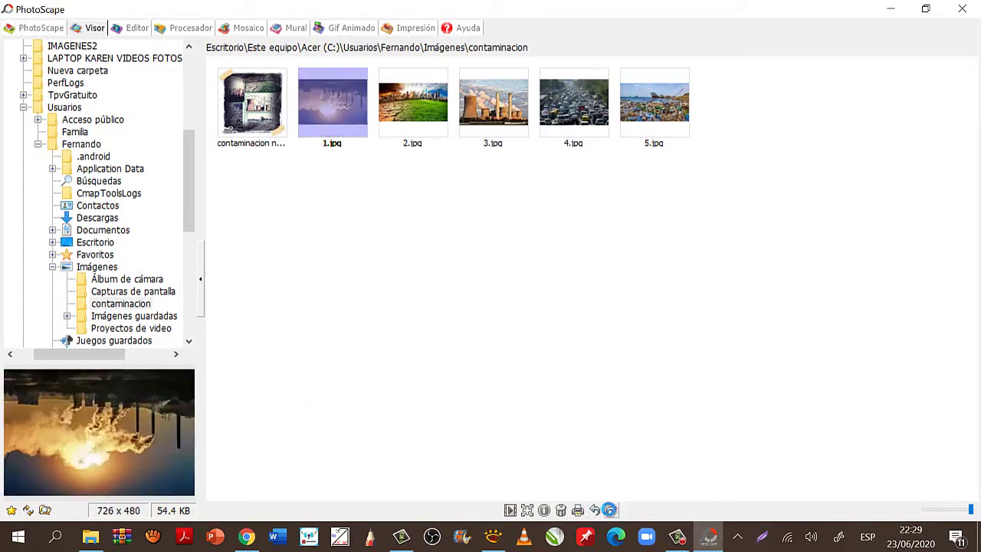
click(609, 510)
click(610, 511)
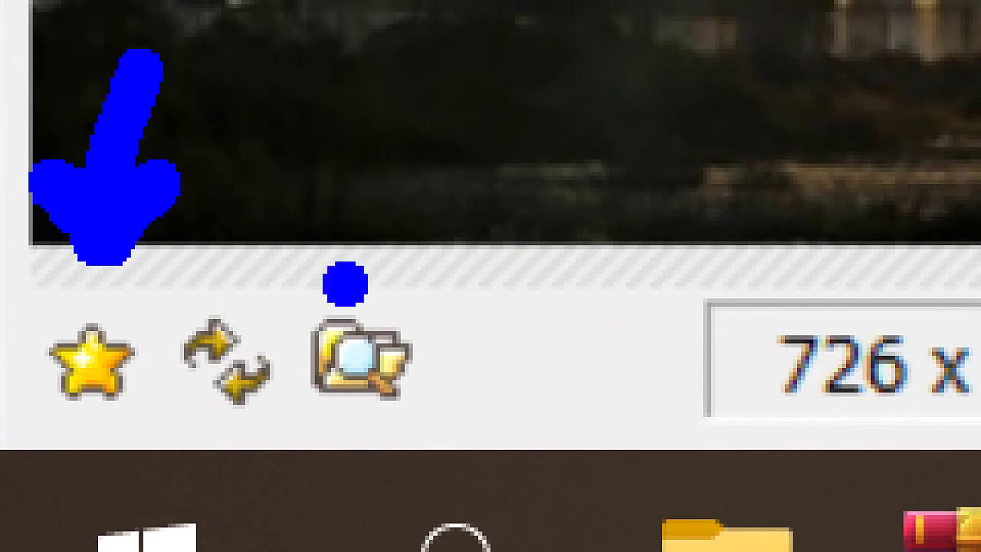
mouse_move(322, 80)
mouse_down()
mouse_move(254, 249)
mouse_move(230, 180)
mouse_up()
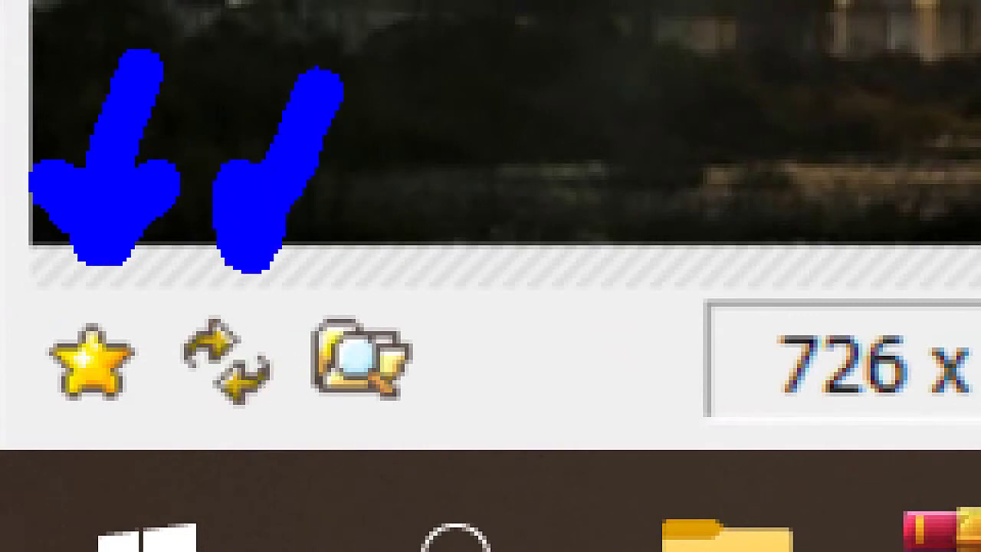
drag(229, 257, 368, 203)
drag(232, 128, 230, 180)
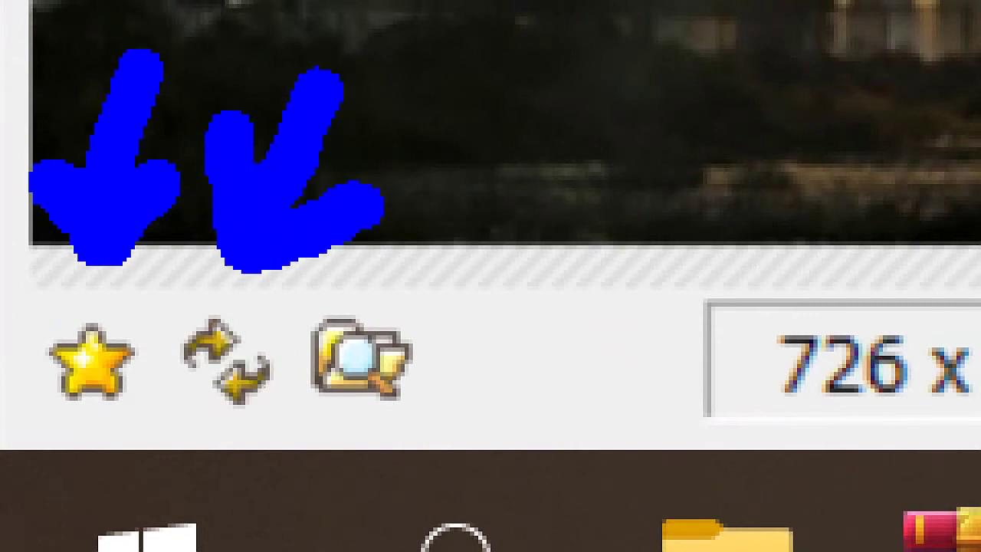
drag(411, 203, 391, 213)
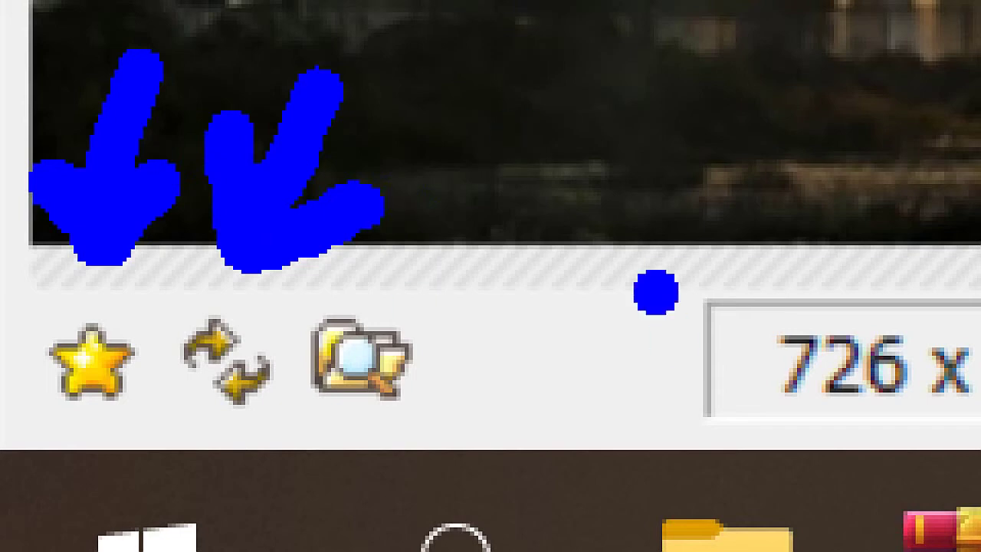
drag(544, 80, 414, 303)
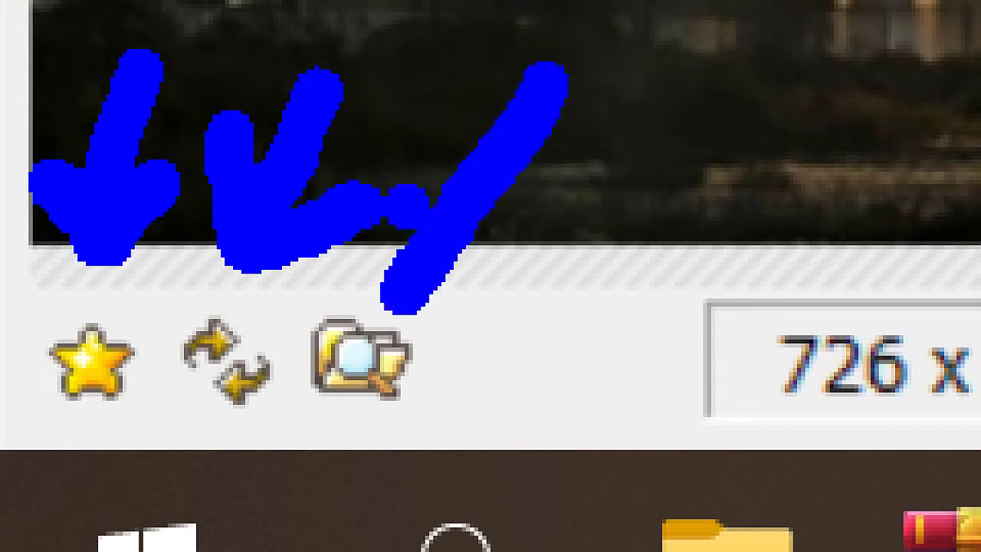
mouse_move(395, 195)
mouse_down()
mouse_move(406, 292)
mouse_move(525, 257)
mouse_up()
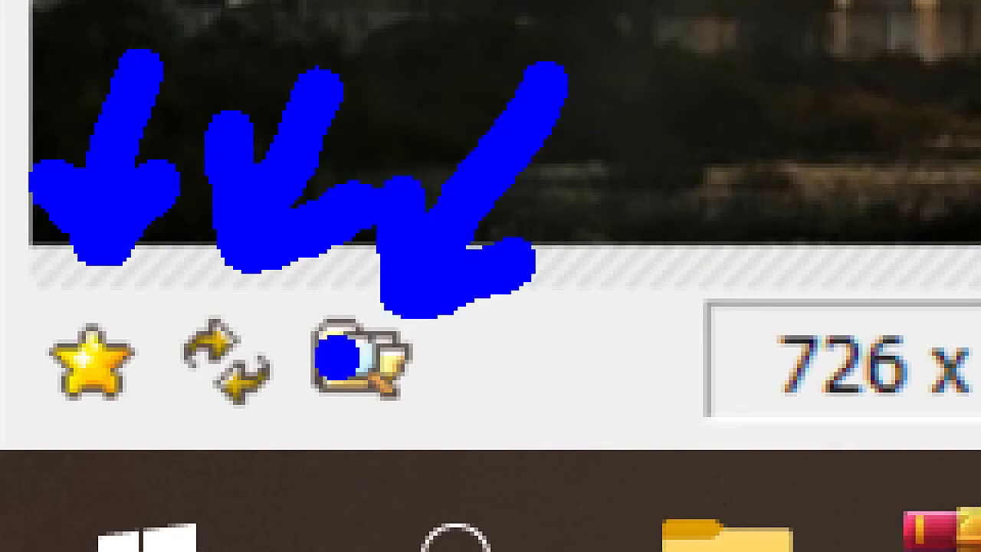
key(Escape)
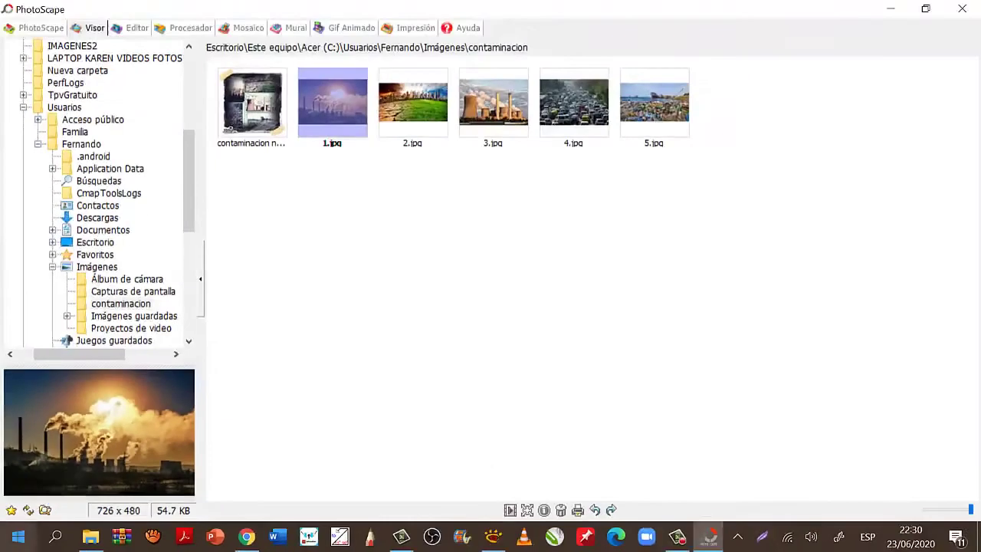
Step: Open the contaminacion folder in File Explorer from the Visor, then close that window
click(44, 511)
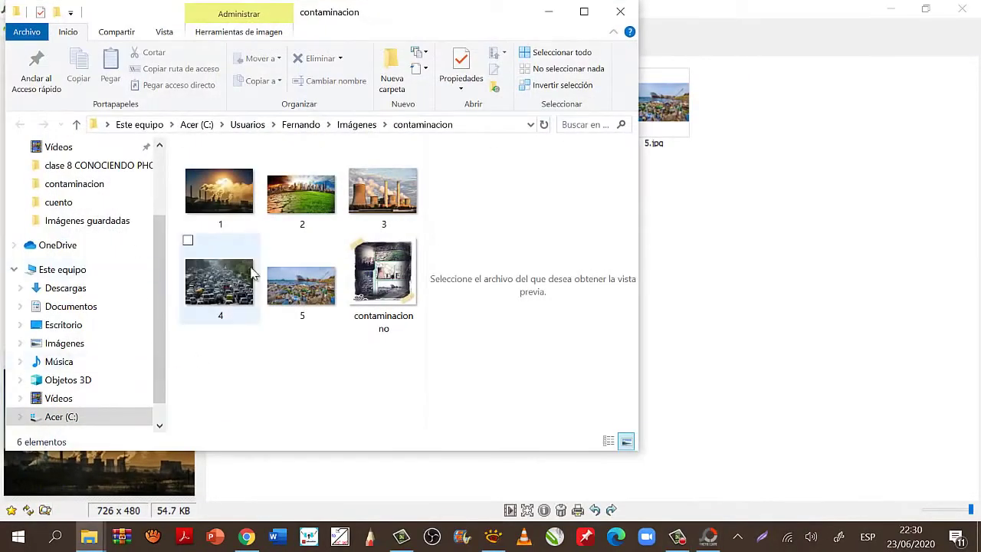
drag(400, 19, 559, 59)
click(781, 46)
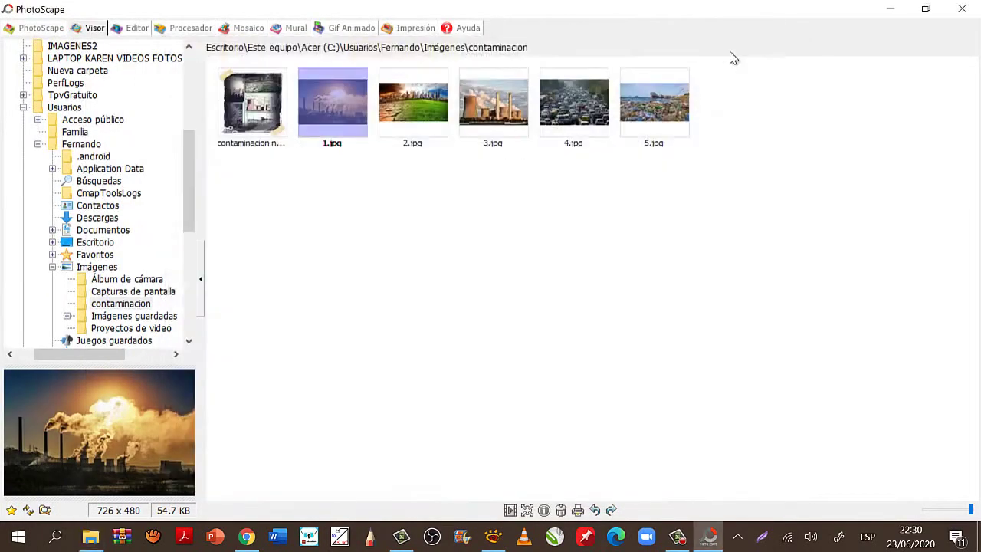
Step: Refresh the Visor with Actualizar and view the folder favorites options without adding one, leaving 1.jpg selected
click(29, 511)
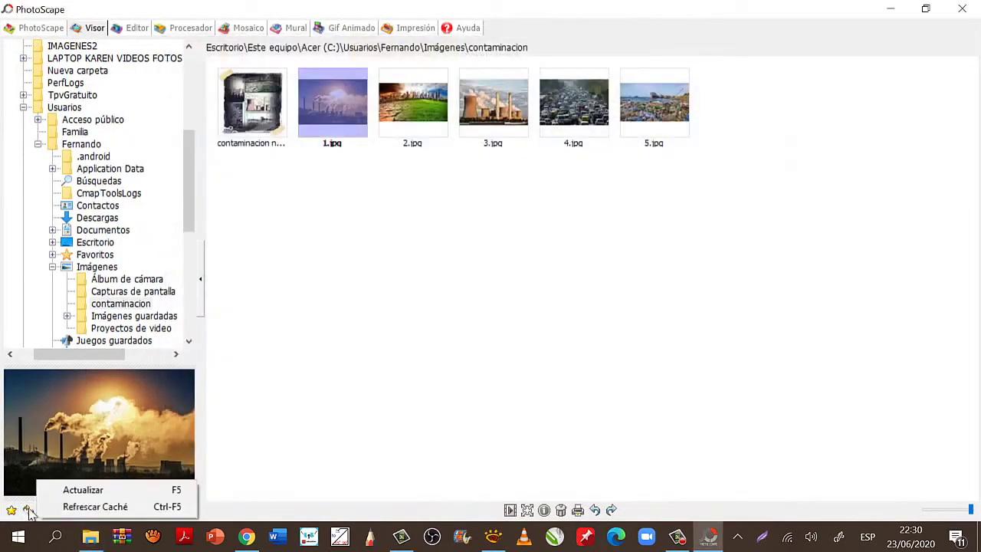
click(76, 493)
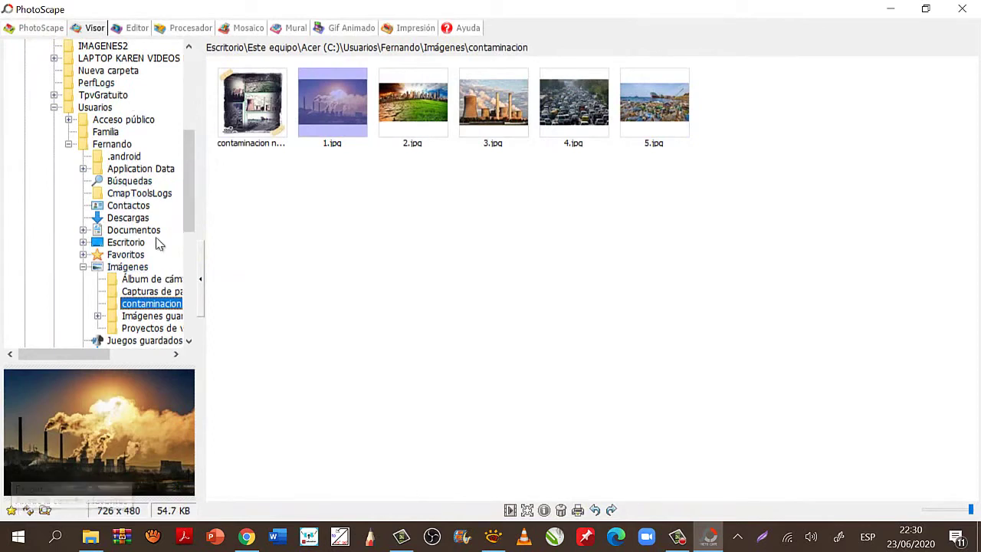
click(14, 507)
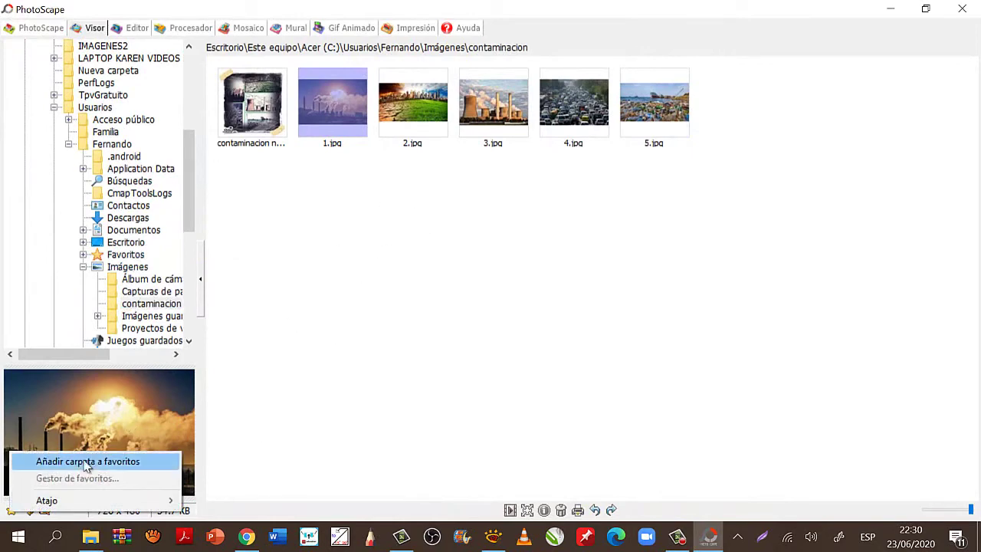
click(329, 377)
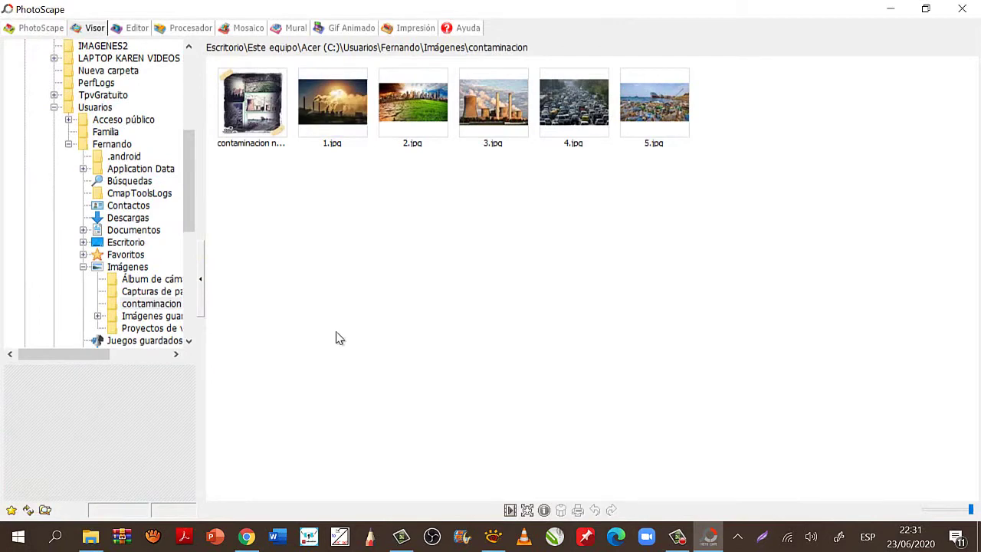
click(336, 112)
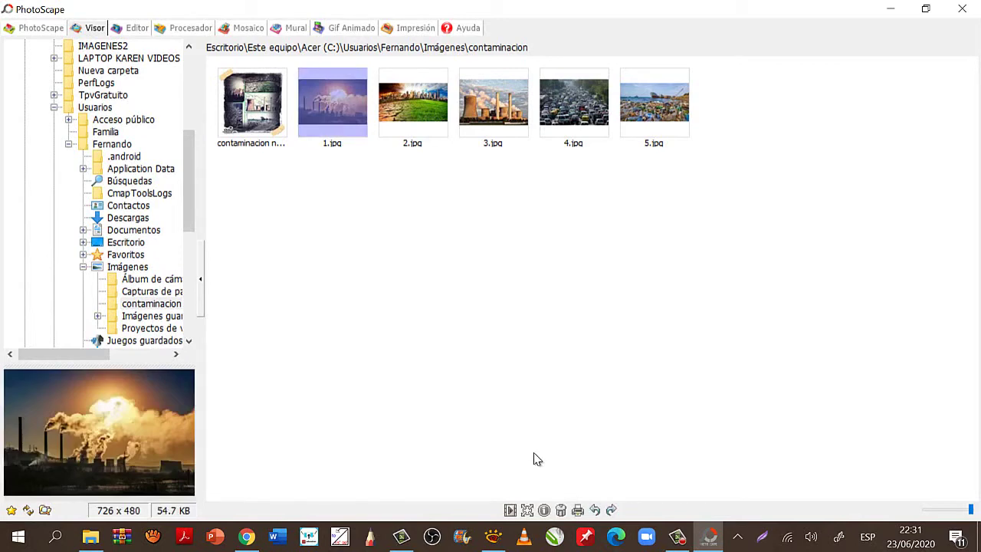
Step: Switch to the Mosaico collage tool and select the contaminacion folder as the image source
click(245, 29)
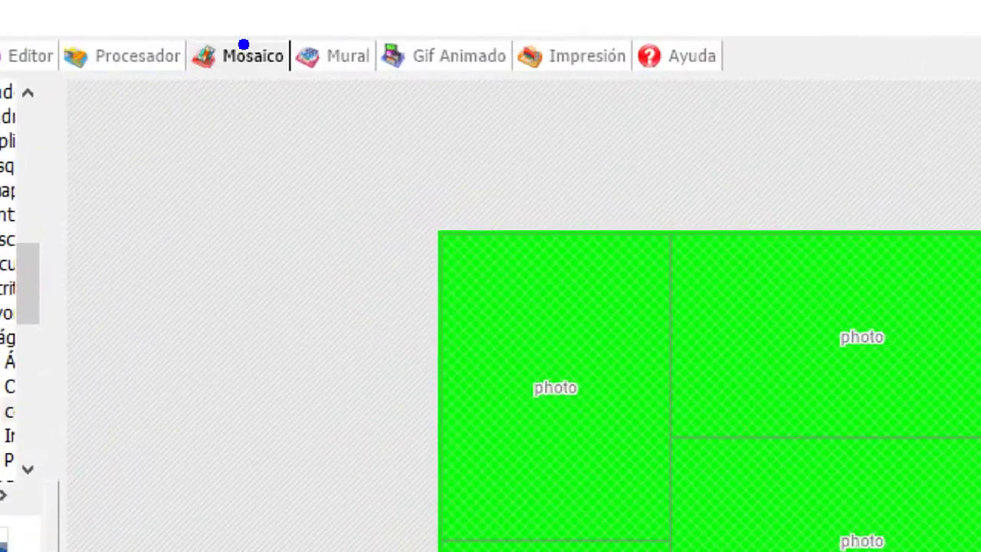
mouse_move(233, 6)
mouse_down()
mouse_move(219, 7)
mouse_move(209, 31)
mouse_up()
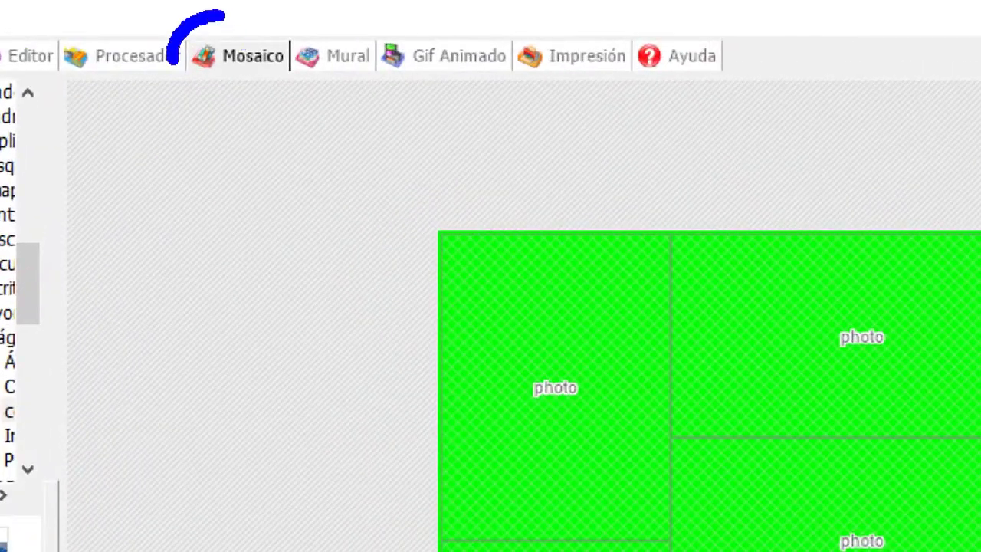
mouse_move(173, 61)
mouse_down()
mouse_move(272, 99)
mouse_move(245, 9)
mouse_move(187, 17)
mouse_up()
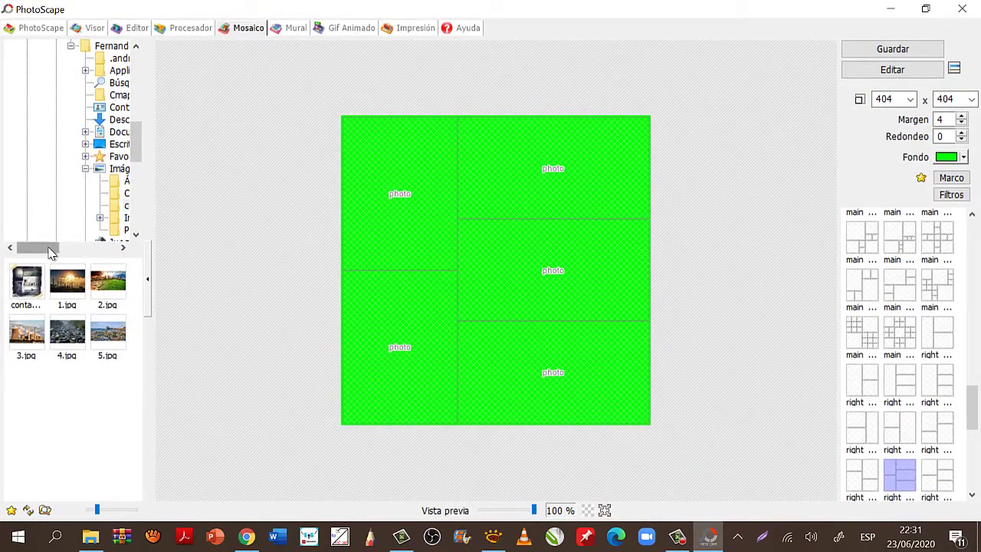
drag(51, 254, 73, 253)
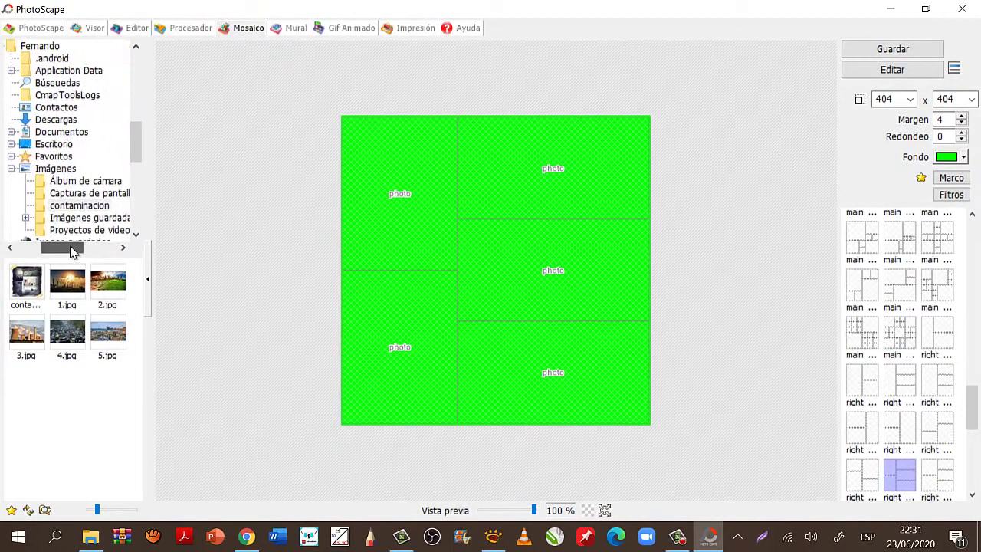
click(77, 206)
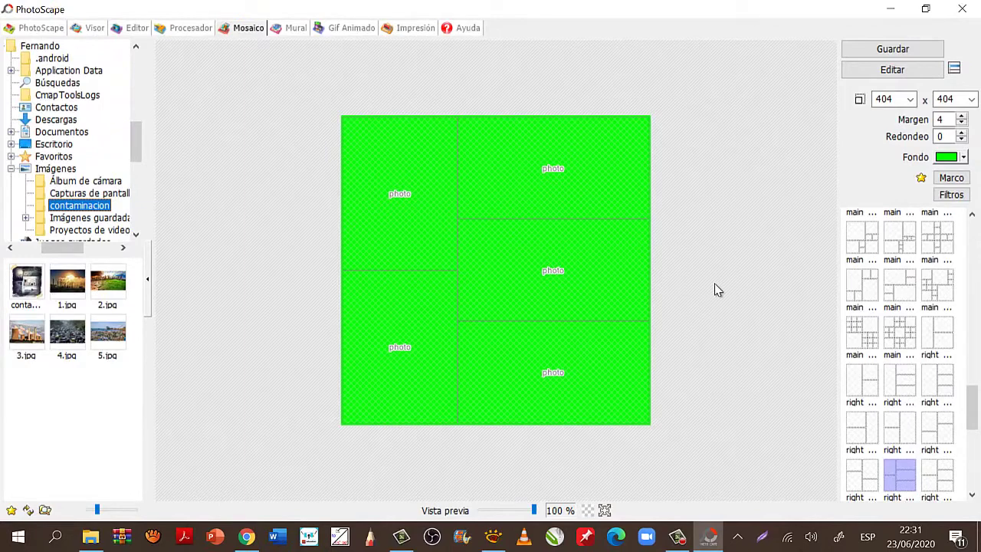
Step: Try several mosaic templates and choose the six-photo layout with two large and four small slots
mouse_move(677, 273)
mouse_down()
mouse_move(846, 302)
mouse_move(792, 338)
mouse_up()
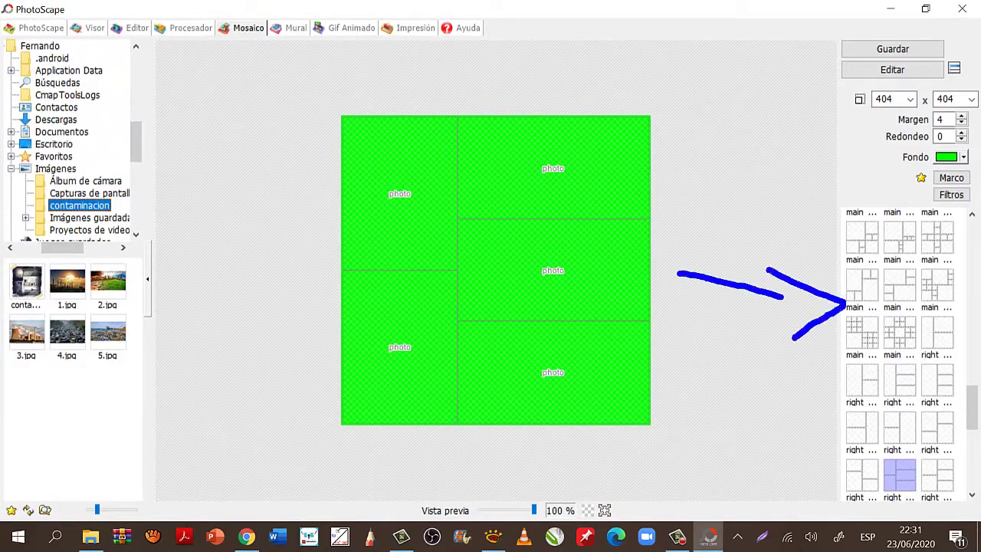
click(860, 237)
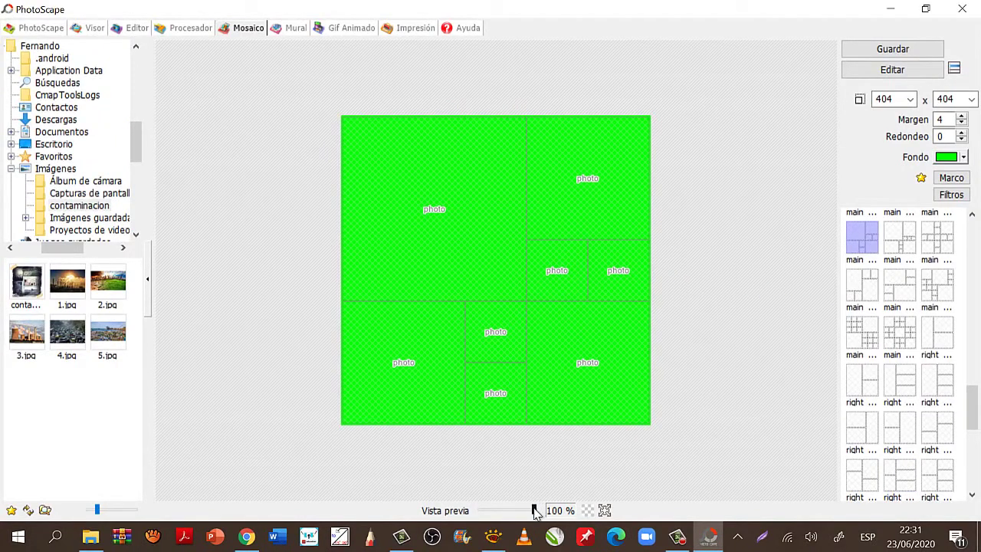
mouse_move(534, 508)
mouse_down()
mouse_move(511, 511)
mouse_move(535, 519)
mouse_up()
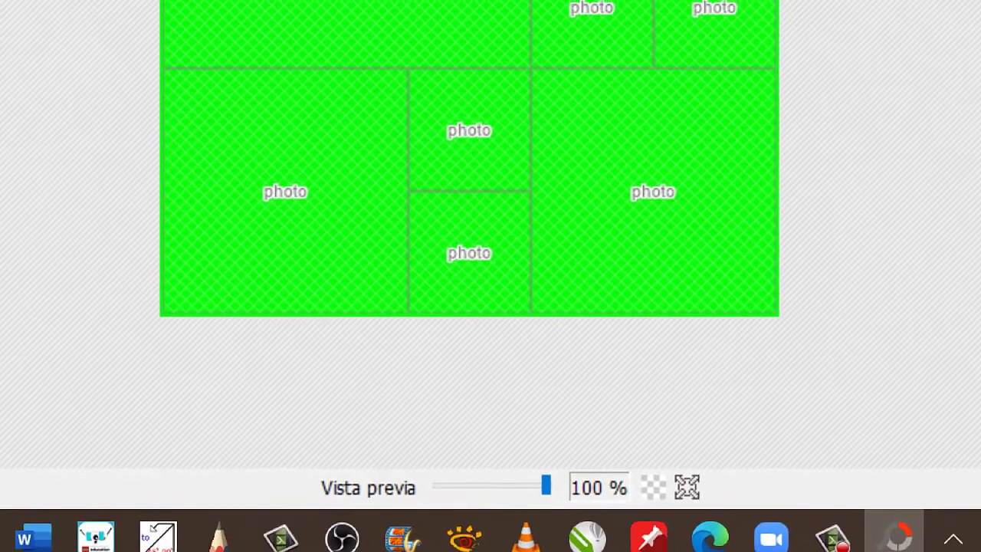
mouse_move(510, 466)
mouse_down()
mouse_move(483, 466)
mouse_move(484, 538)
mouse_move(766, 394)
mouse_move(509, 389)
mouse_up()
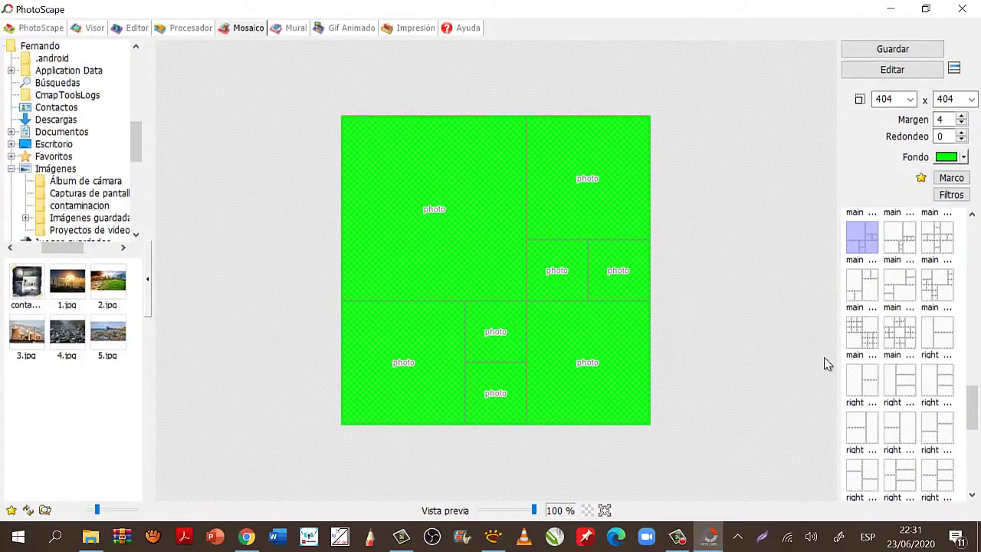
click(900, 326)
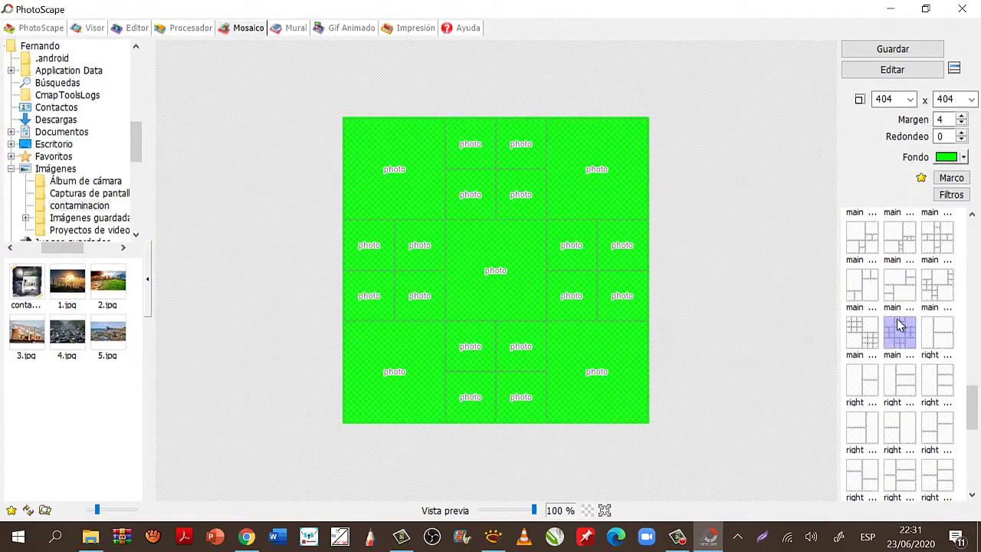
click(902, 385)
click(867, 379)
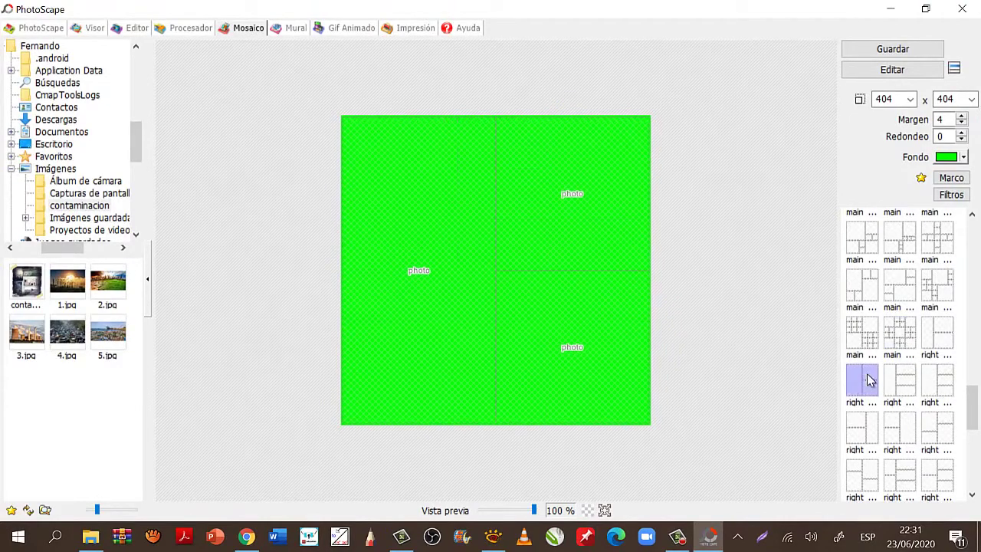
click(862, 334)
click(905, 331)
click(936, 331)
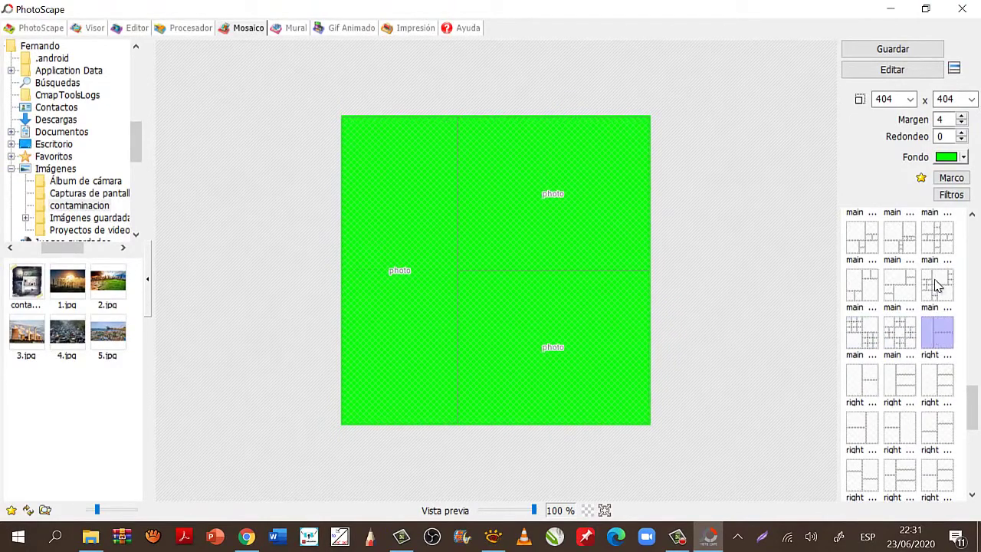
click(899, 290)
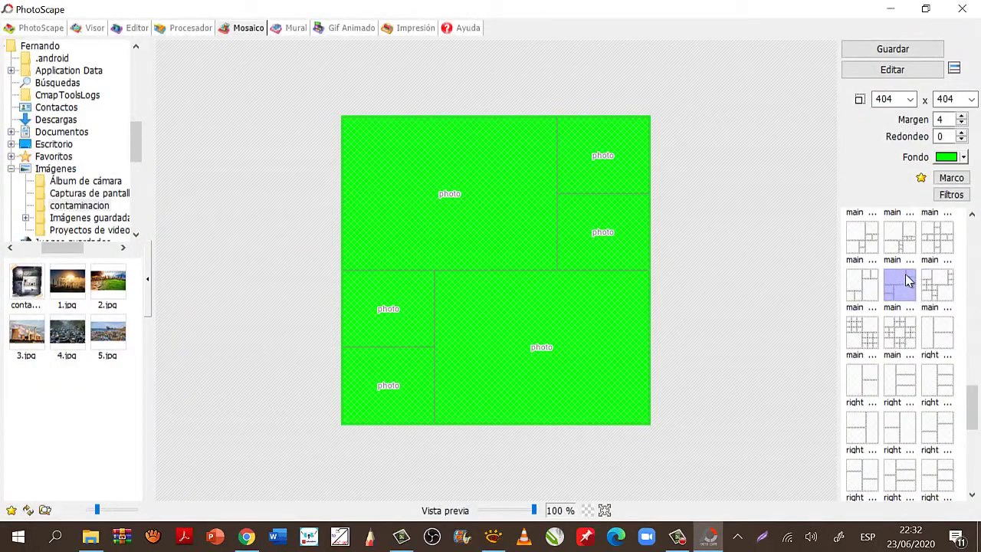
Step: Try the mosaic template with three large slots among many small ones, and look through the rest of the template list
click(908, 224)
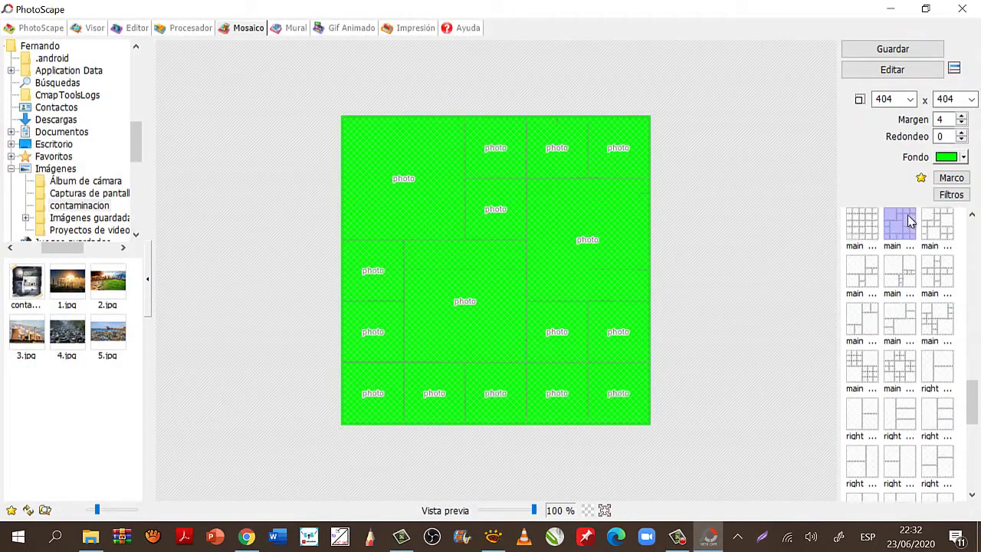
scroll(903, 257, up, 5)
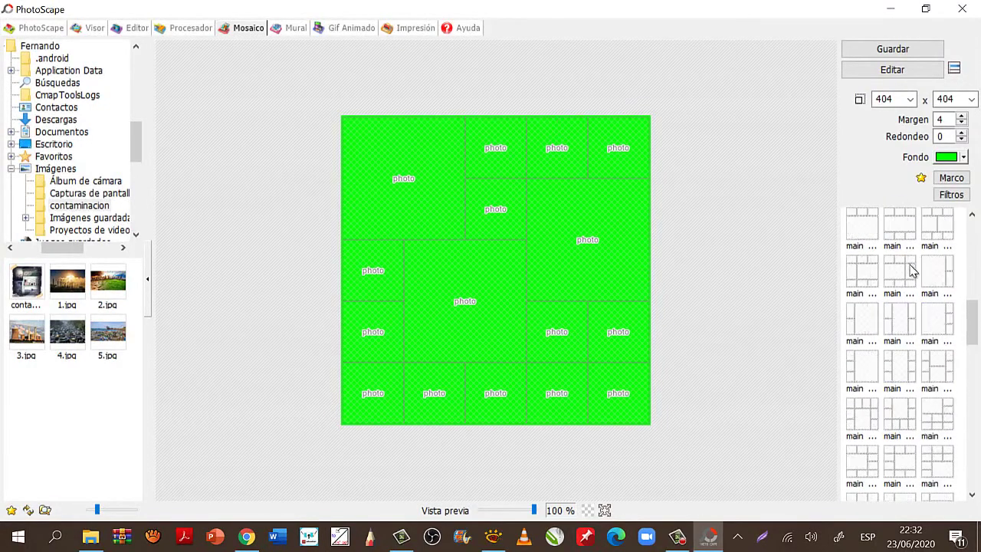
drag(970, 289, 971, 238)
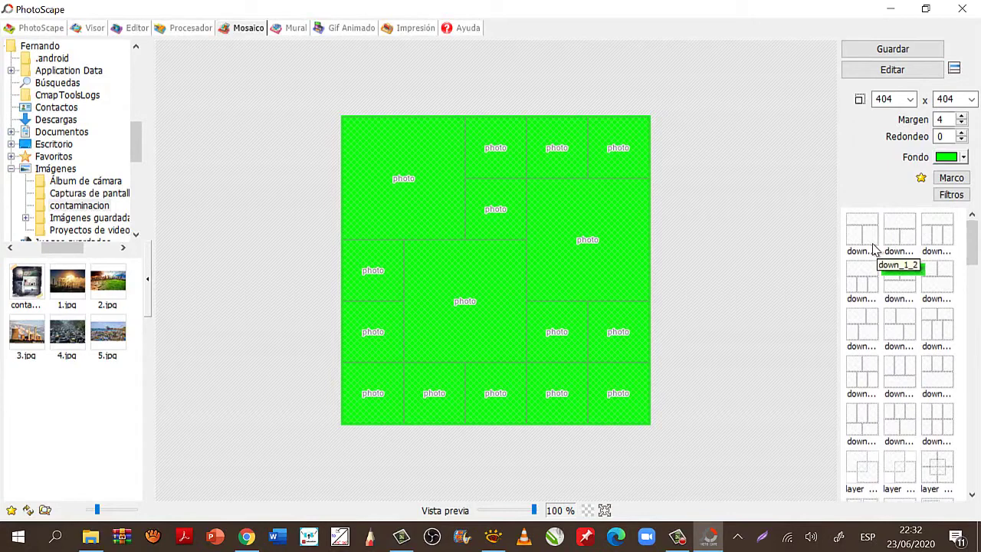
scroll(871, 331, down, 5)
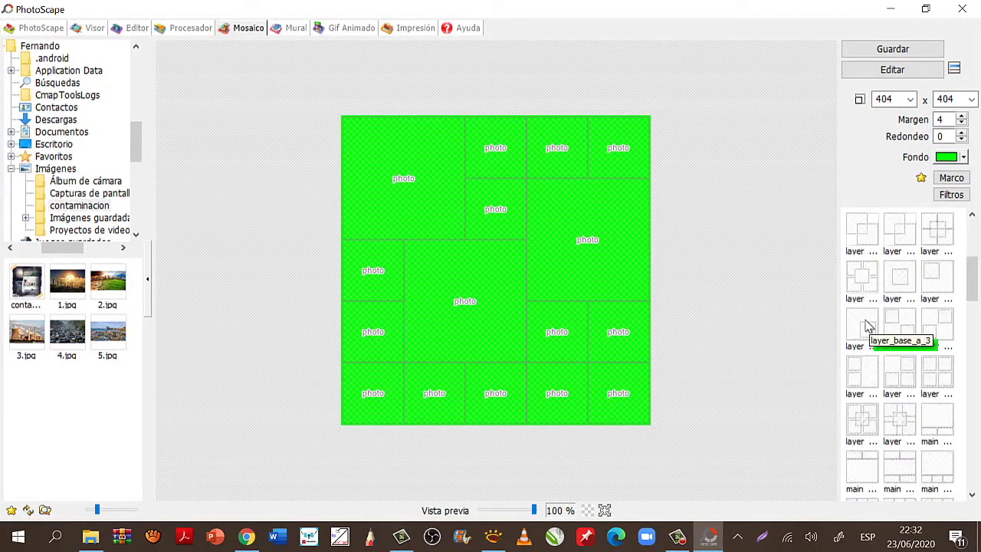
scroll(870, 337, down, 3)
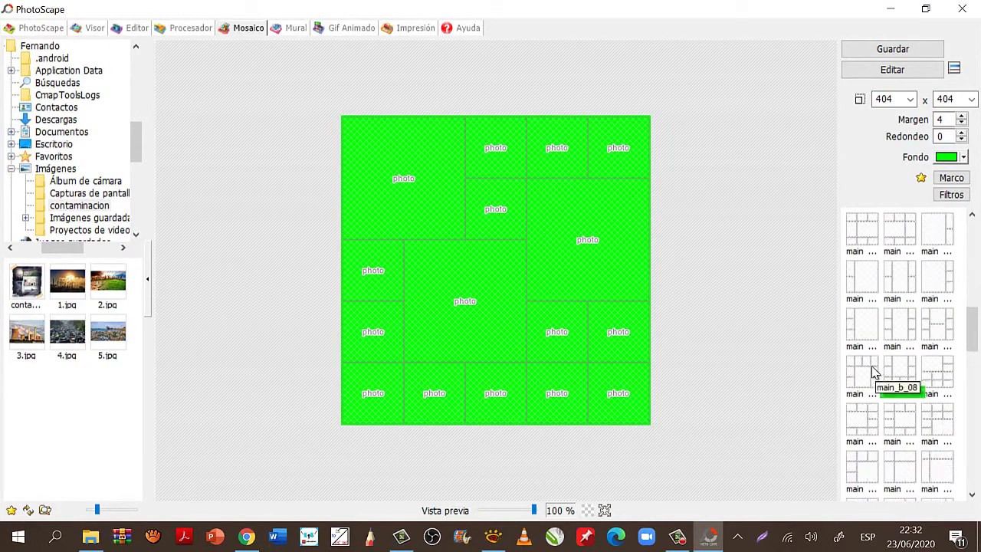
scroll(872, 376, down, 3)
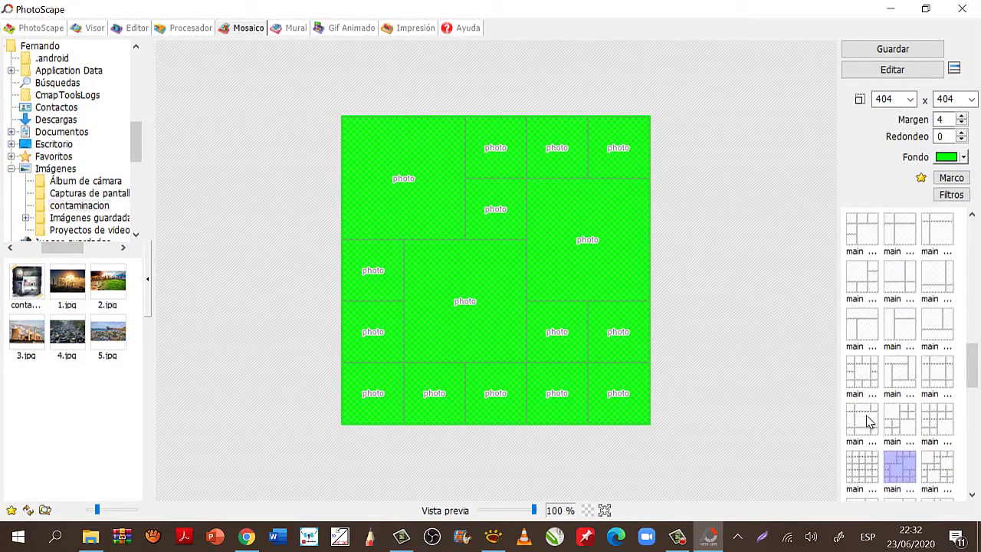
scroll(866, 424, down, 5)
scroll(868, 419, down, 3)
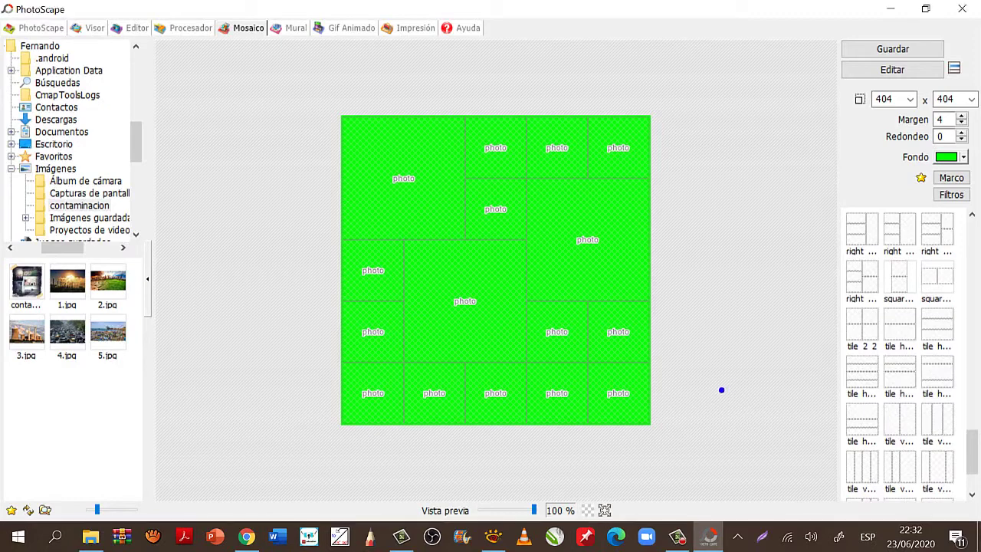
mouse_move(358, 136)
mouse_down()
mouse_move(356, 383)
mouse_move(673, 384)
mouse_move(661, 100)
mouse_move(362, 116)
mouse_up()
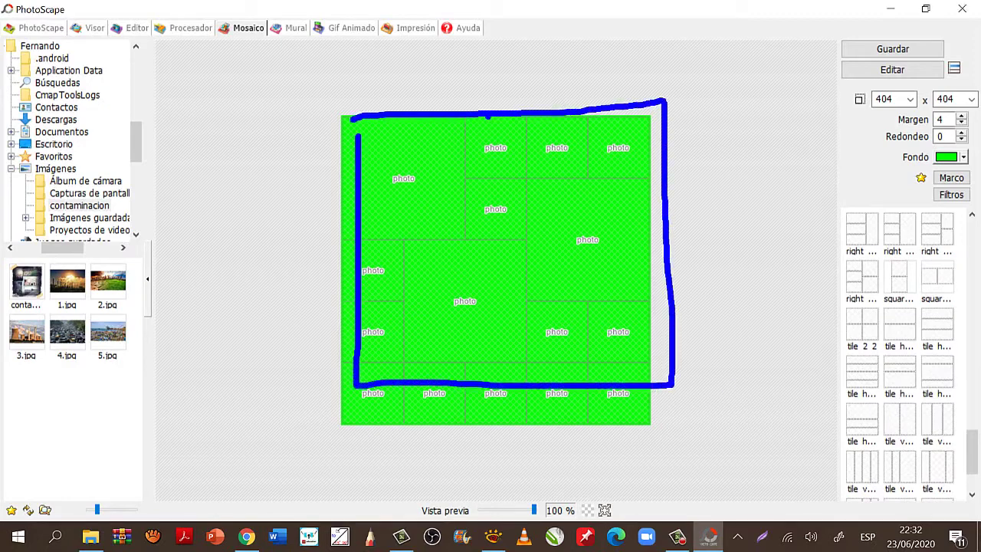
drag(489, 117, 489, 373)
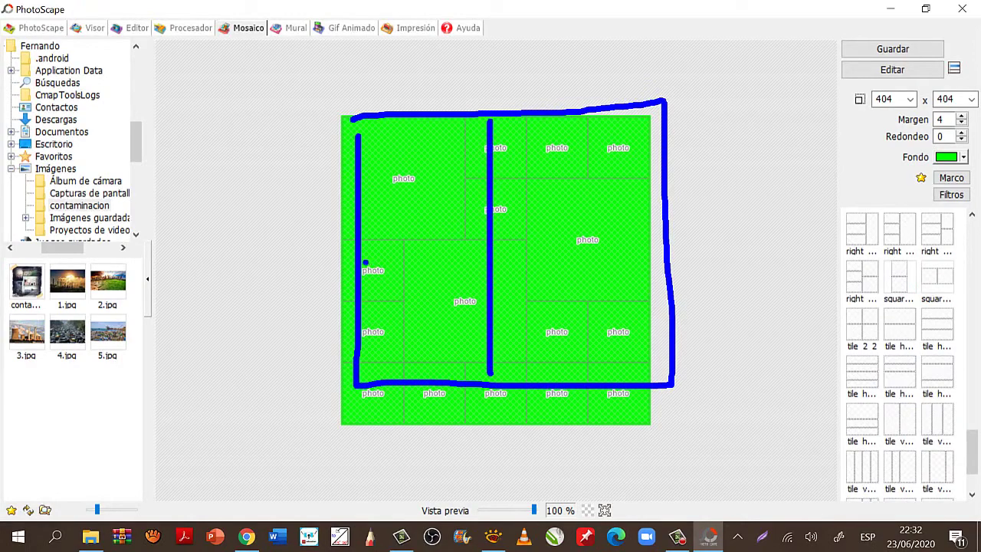
drag(365, 263, 448, 260)
drag(495, 182, 617, 178)
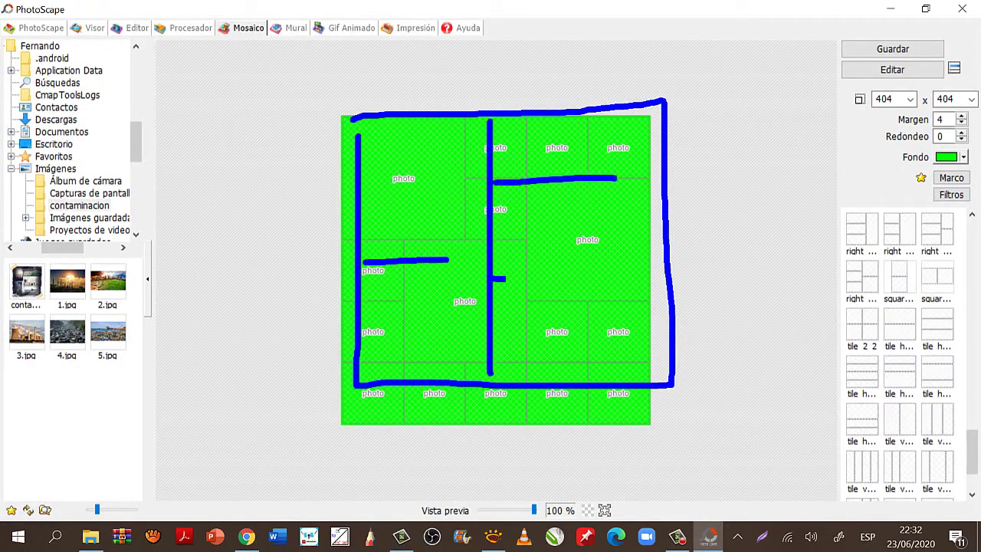
drag(504, 279, 672, 272)
drag(613, 178, 658, 164)
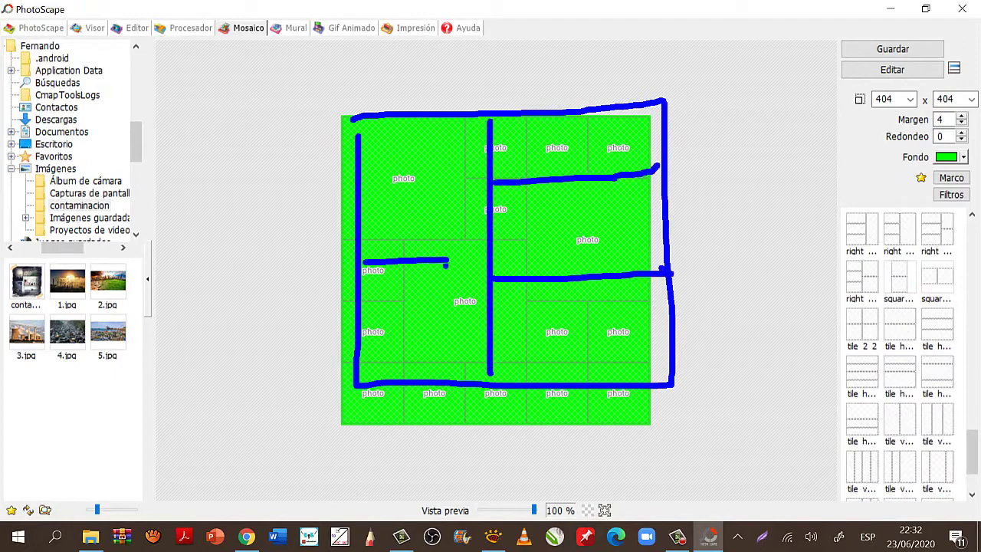
drag(445, 264, 477, 254)
key(Escape)
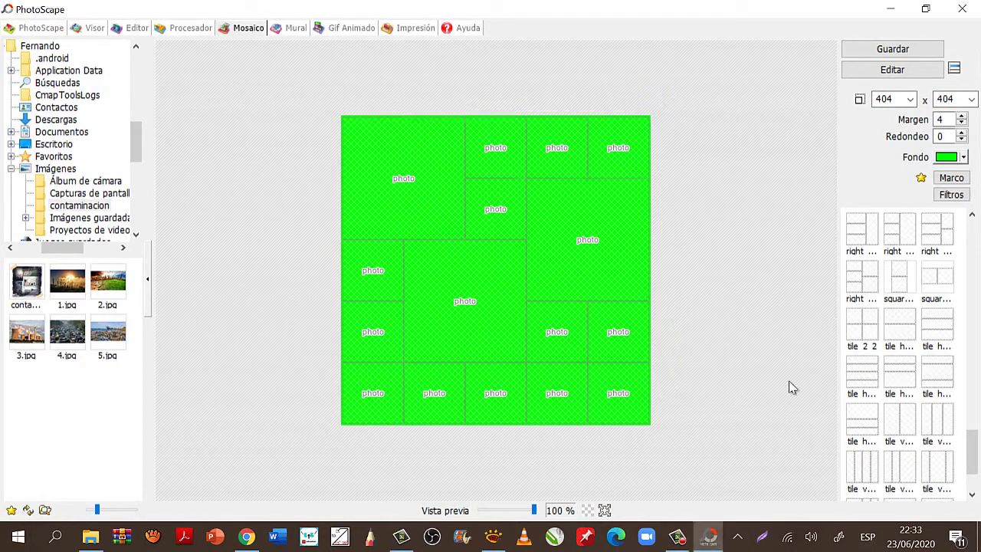
Step: Choose the five-photo template with two narrow slots beside three wide slots
scroll(858, 261, up, 1)
scroll(858, 261, up, 2)
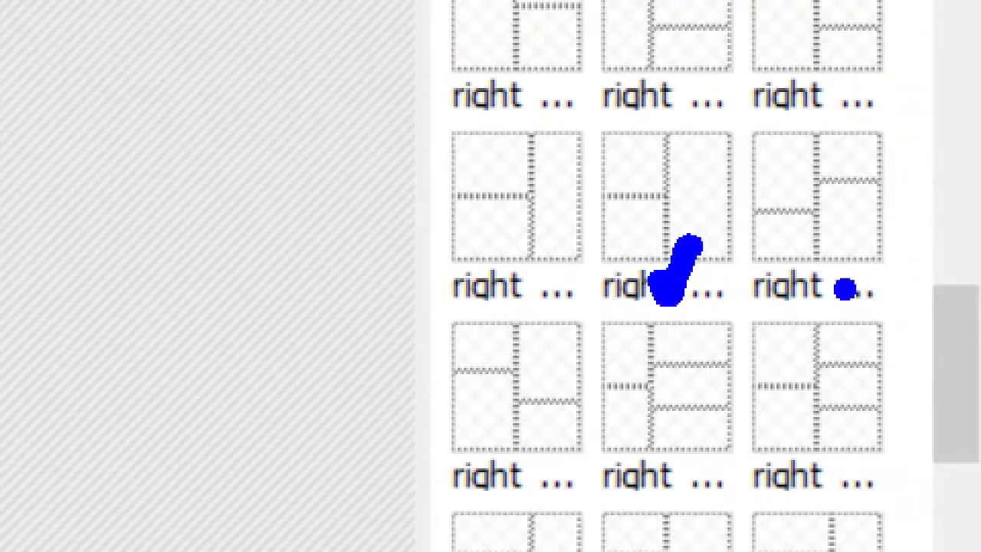
mouse_move(844, 288)
mouse_down()
mouse_move(826, 281)
mouse_move(872, 235)
mouse_up()
mouse_move(616, 477)
mouse_down()
mouse_move(711, 463)
mouse_move(879, 473)
mouse_up()
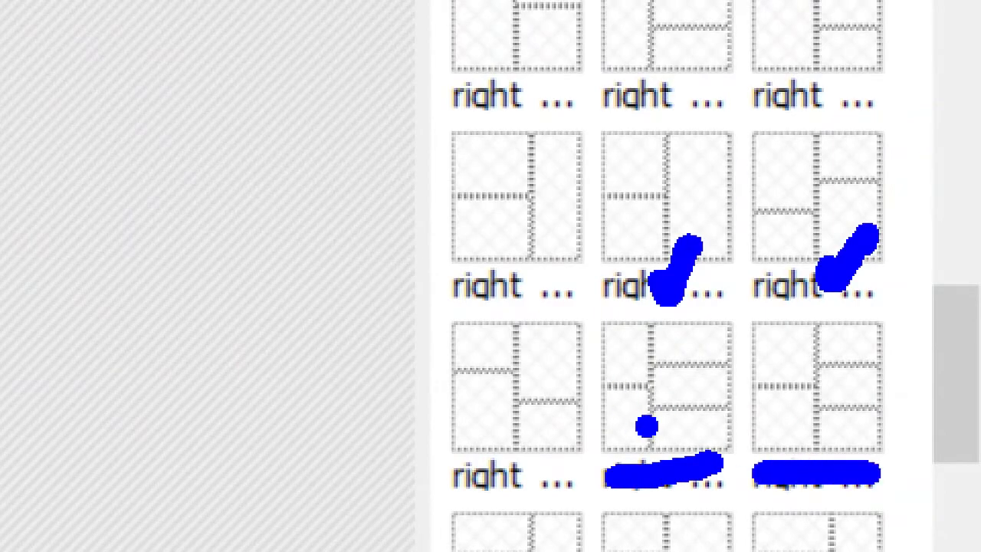
key(Escape)
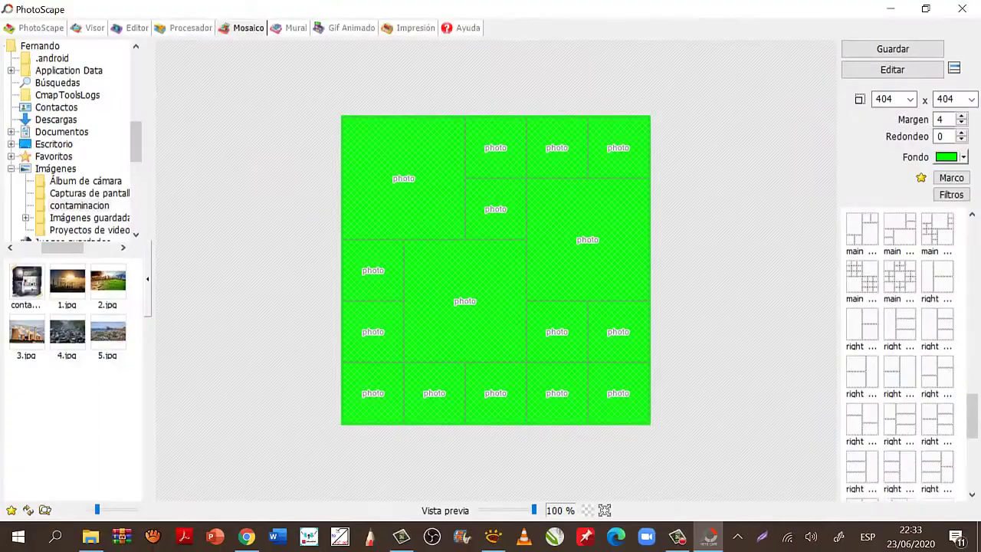
click(901, 421)
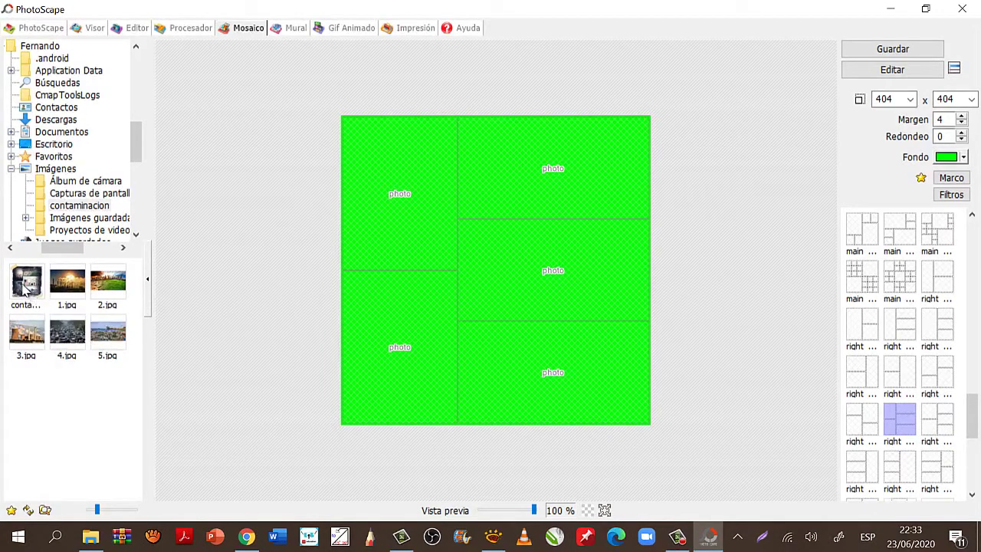
Step: Place 1.jpg and 3.jpg in the narrow slots and 2.jpg, 4.jpg and 5.jpg in the wide slots, then select the 1.jpg photo
click(67, 282)
drag(154, 254, 376, 201)
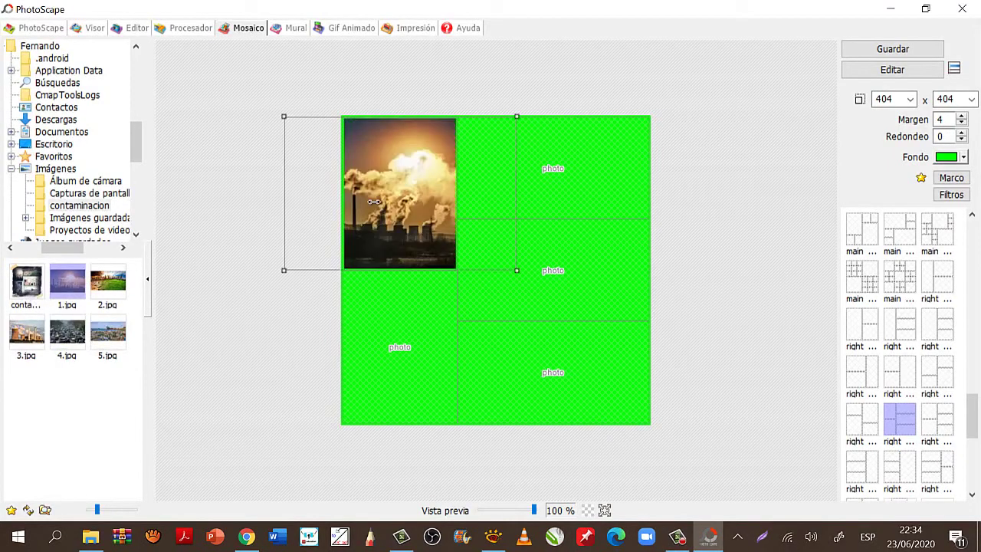
drag(123, 286, 553, 168)
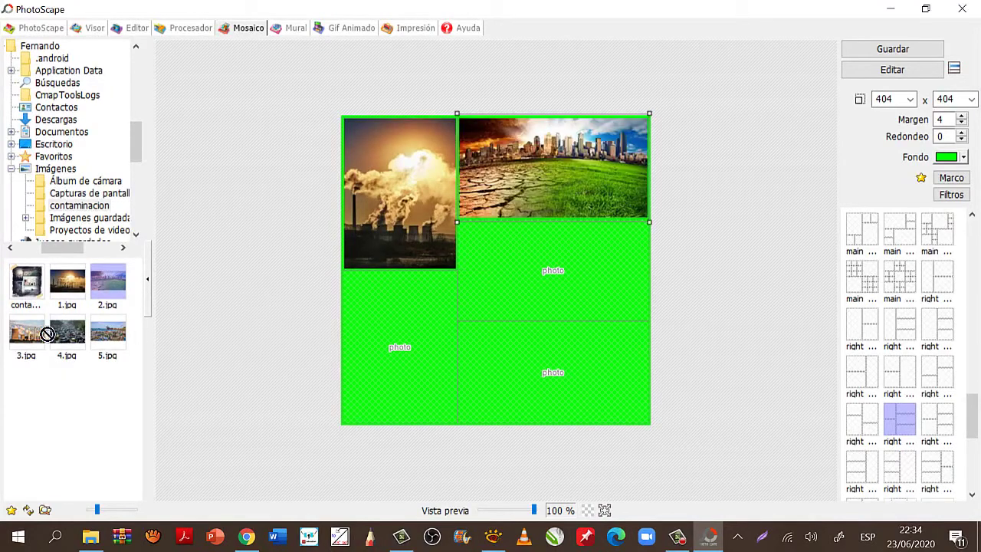
drag(34, 333, 387, 351)
drag(80, 345, 549, 258)
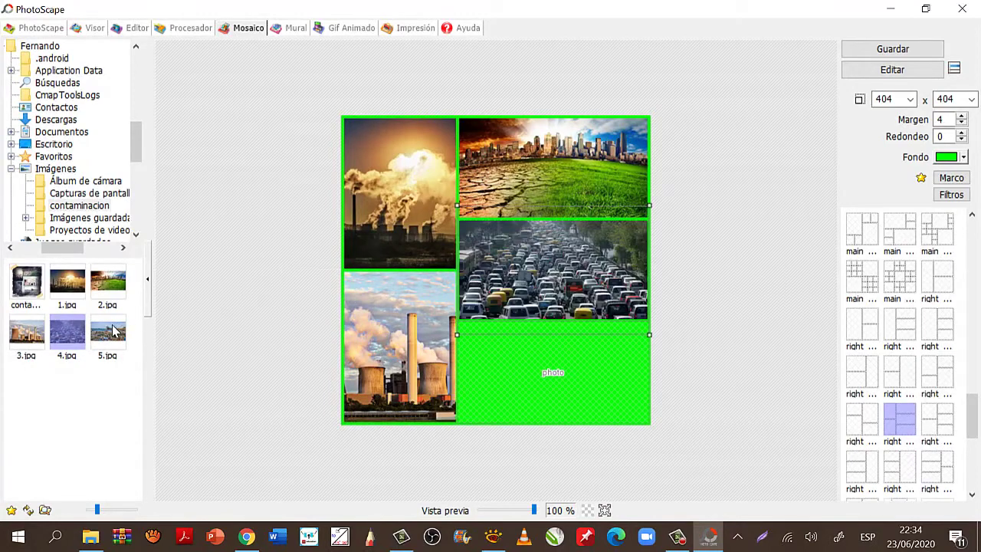
drag(107, 331, 506, 363)
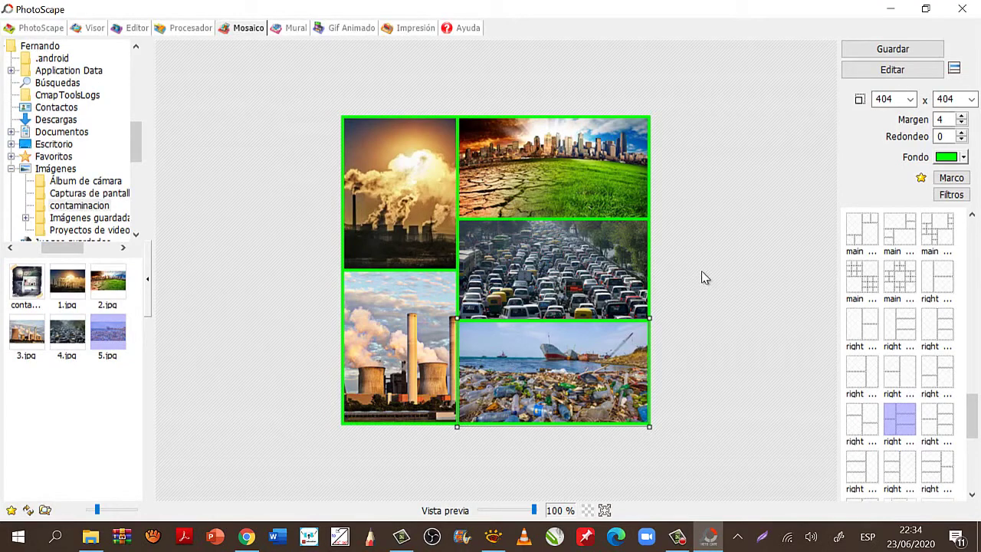
click(414, 208)
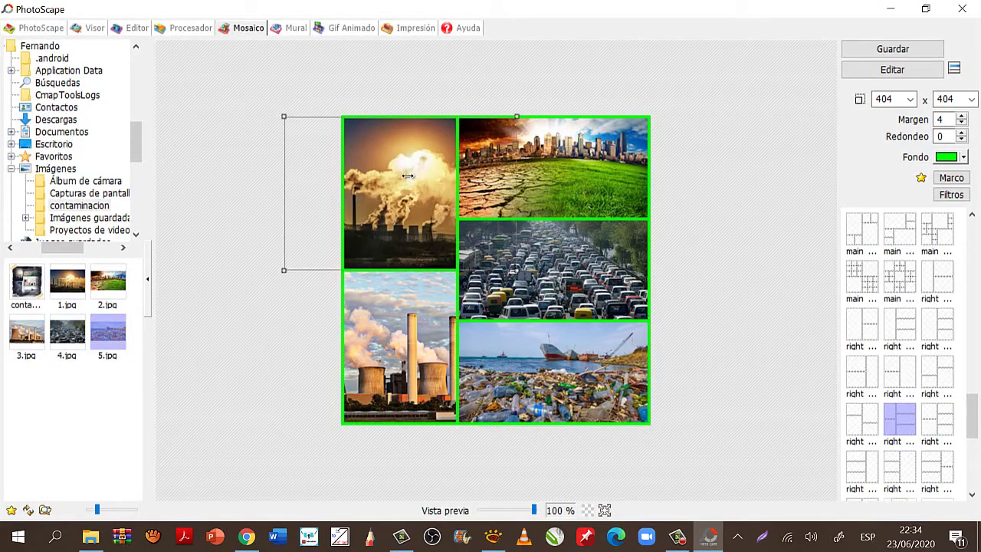
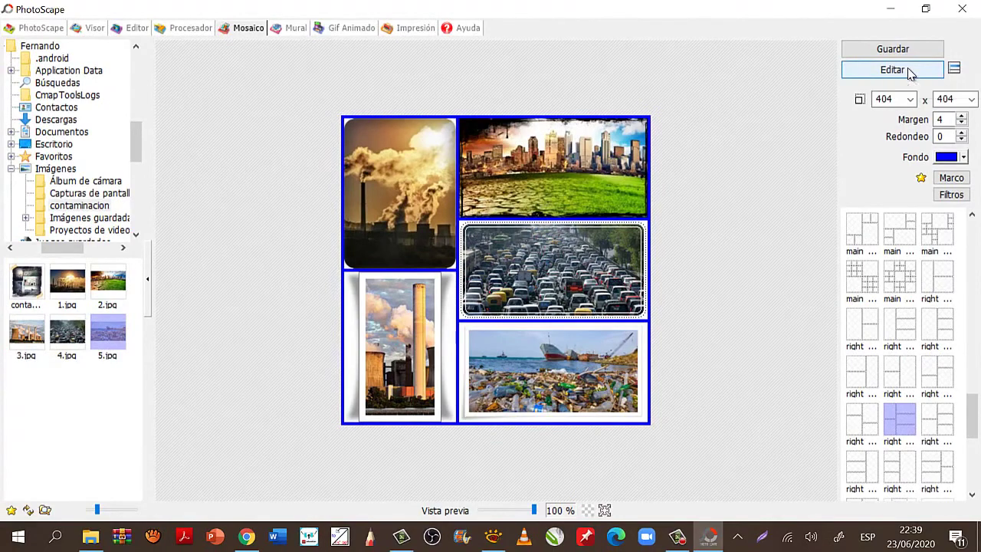
Step: Send the finished collage from Mosaico to the Editor
click(892, 70)
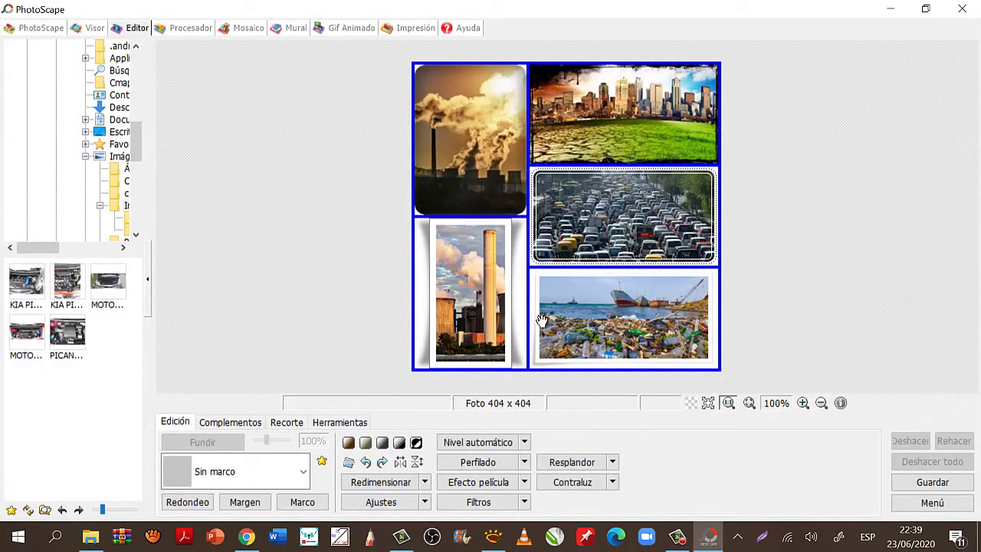
mouse_move(413, 347)
mouse_down()
mouse_move(266, 264)
mouse_move(246, 134)
mouse_move(184, 100)
mouse_move(165, 72)
mouse_up()
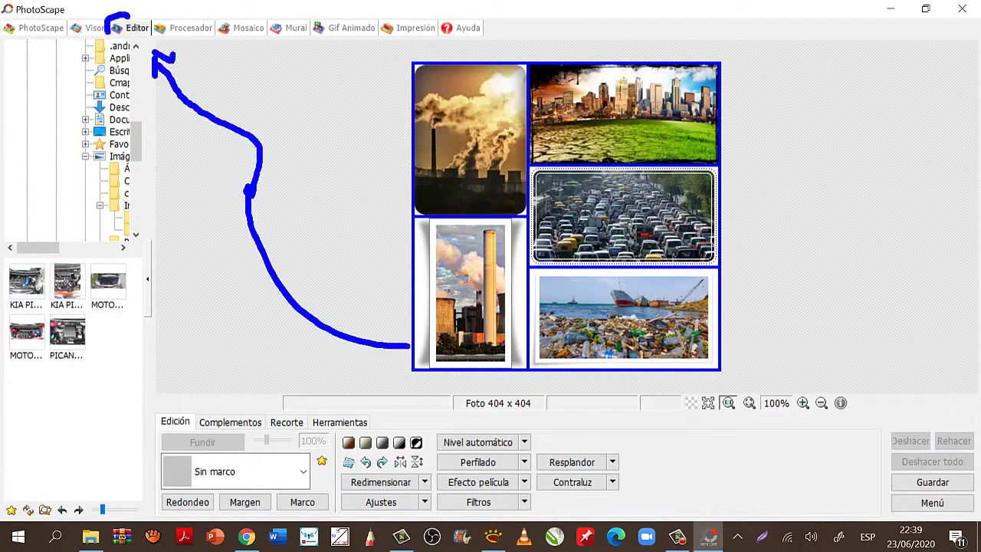
mouse_move(105, 32)
mouse_down()
mouse_move(154, 23)
mouse_move(113, 12)
mouse_up()
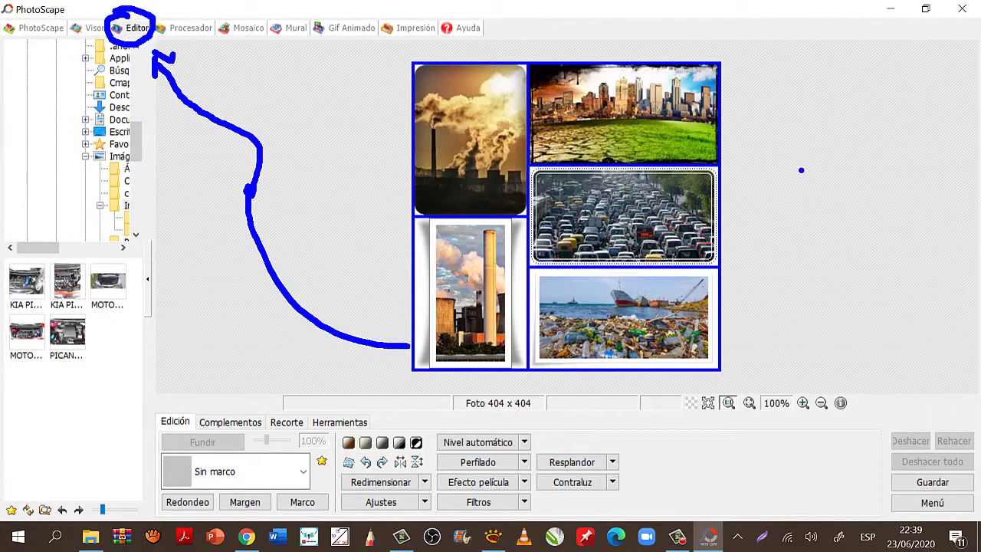
key(Escape)
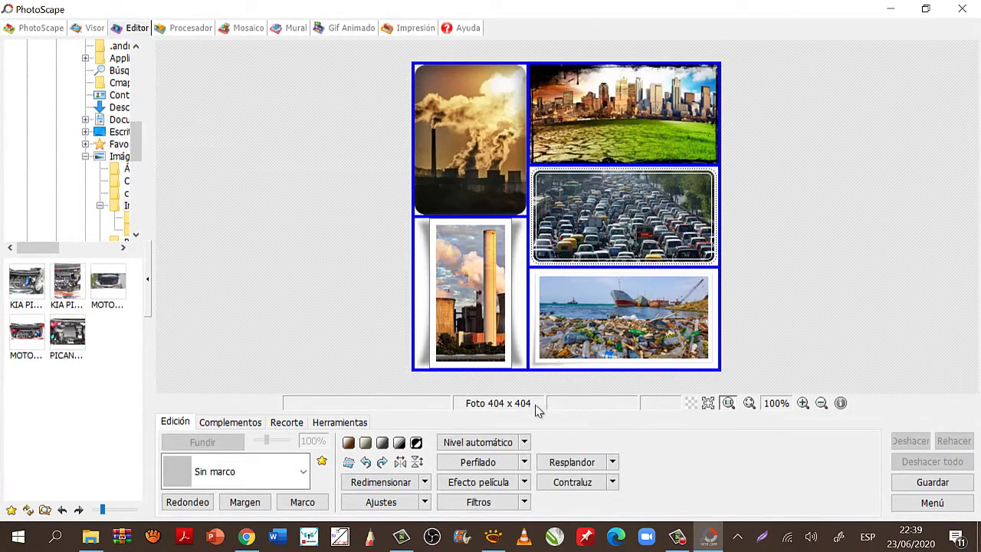
Step: Try Perfilado sharpening on the collage at levels 5, 9 and again 5, and undo all of these changes
click(524, 462)
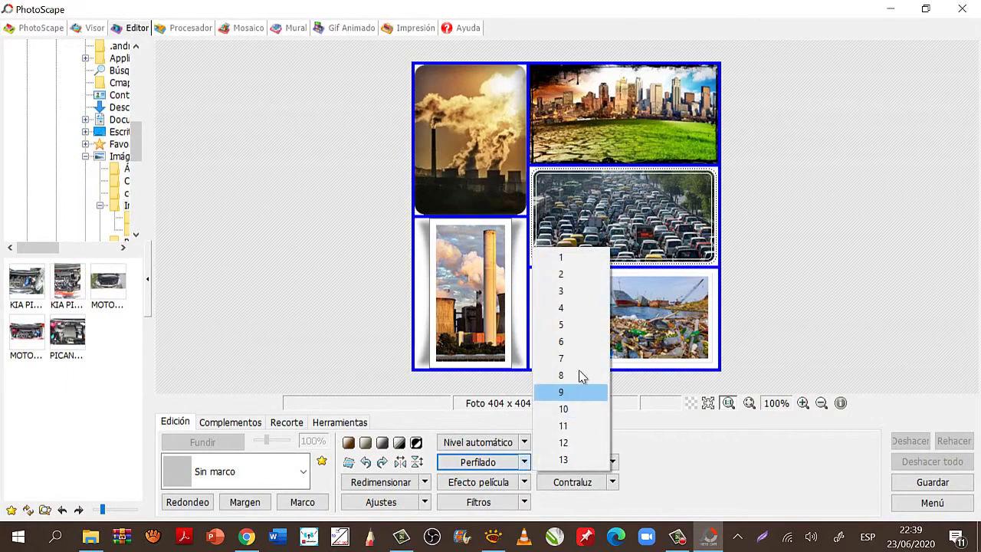
click(577, 325)
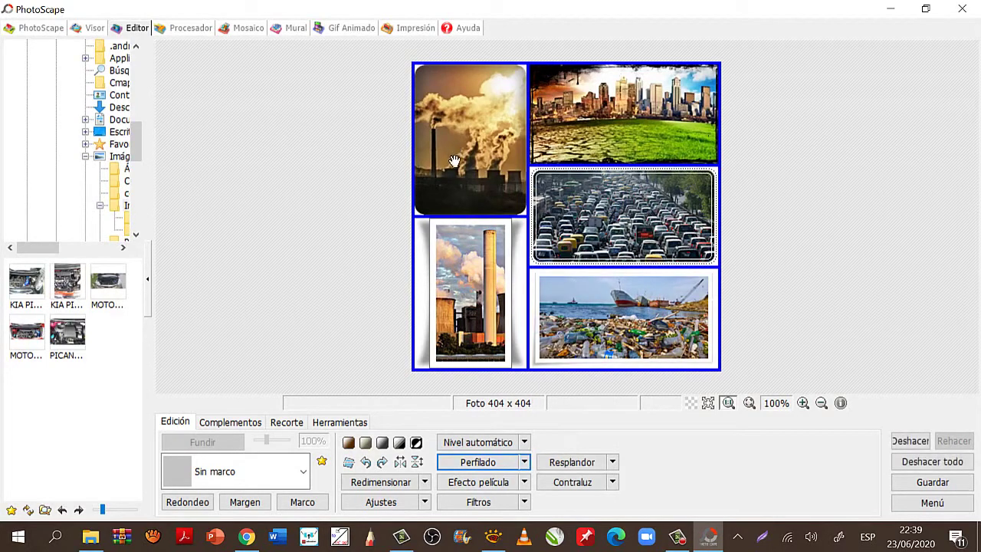
click(525, 462)
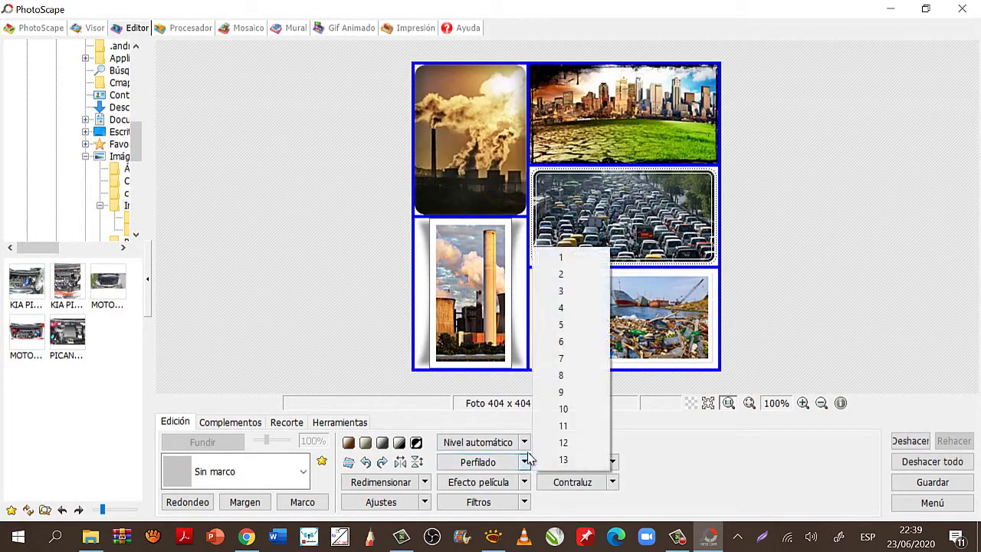
click(561, 393)
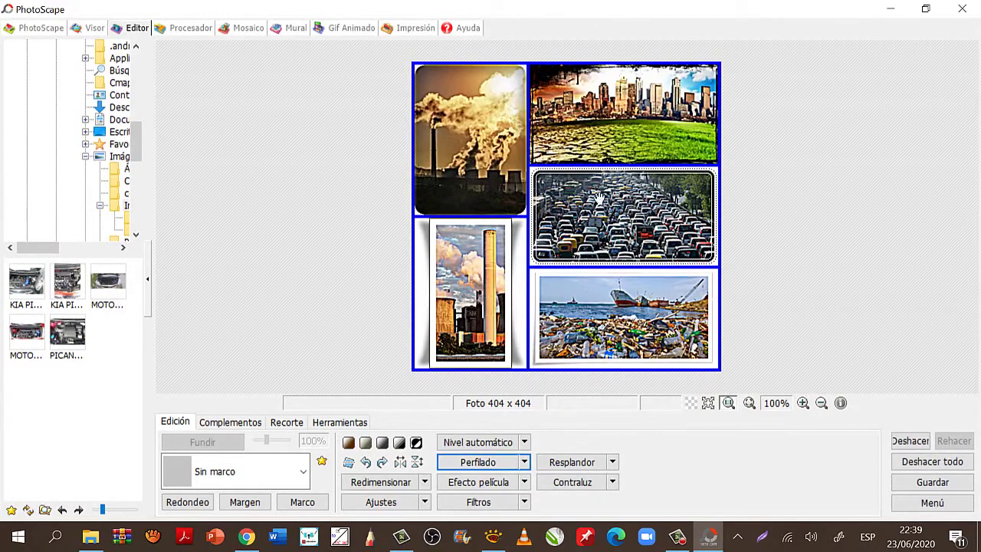
click(525, 462)
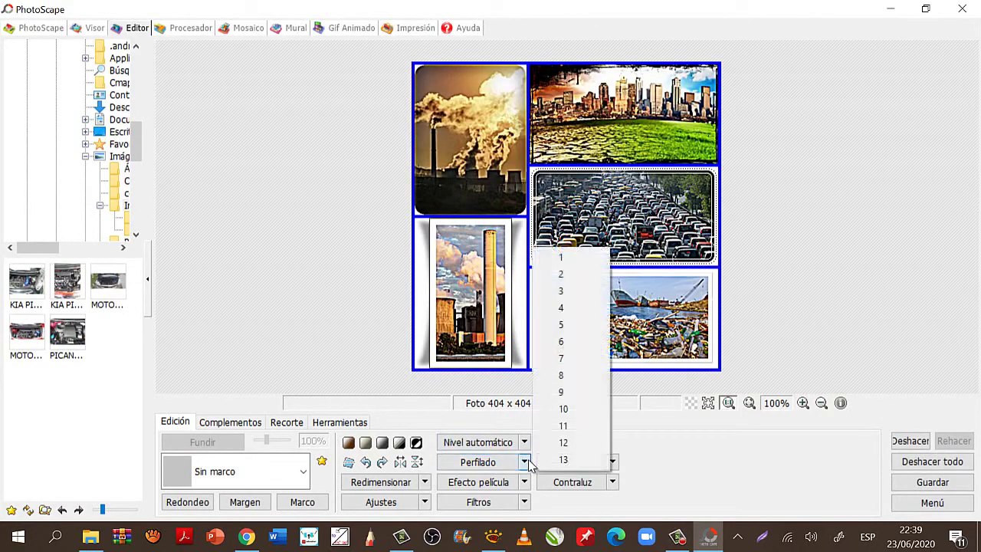
click(562, 326)
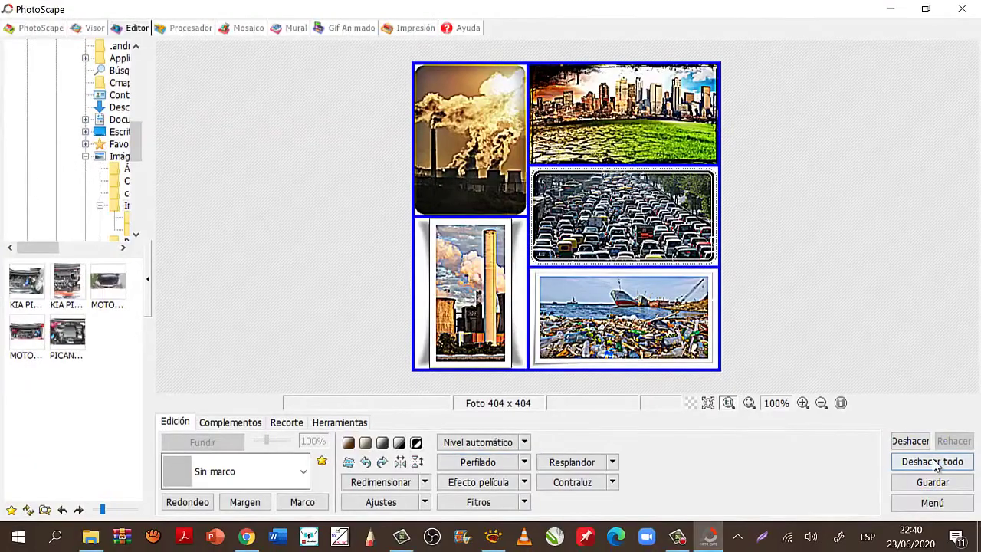
click(933, 463)
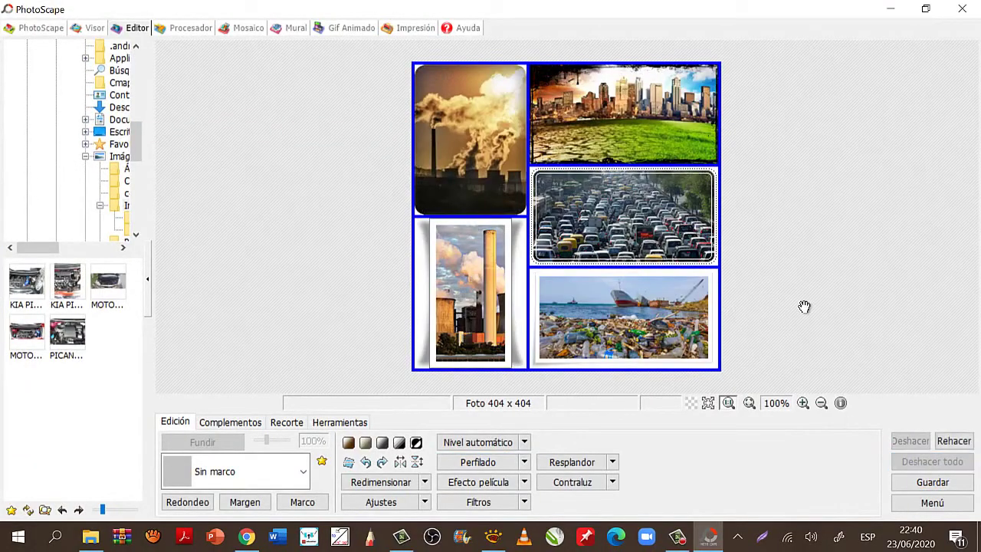
Step: Apply Perfilado sharpening at level 5 to the whole collage
click(526, 462)
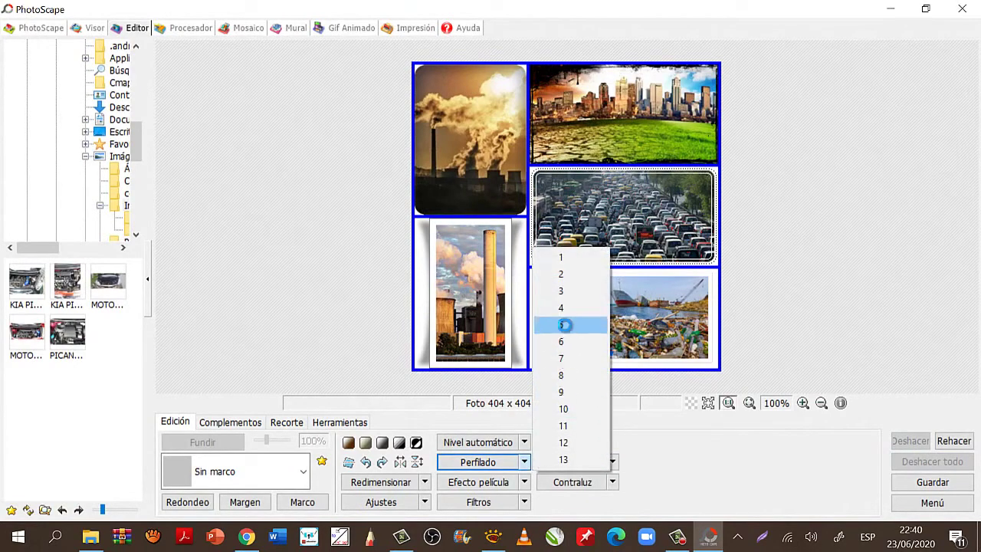
click(564, 326)
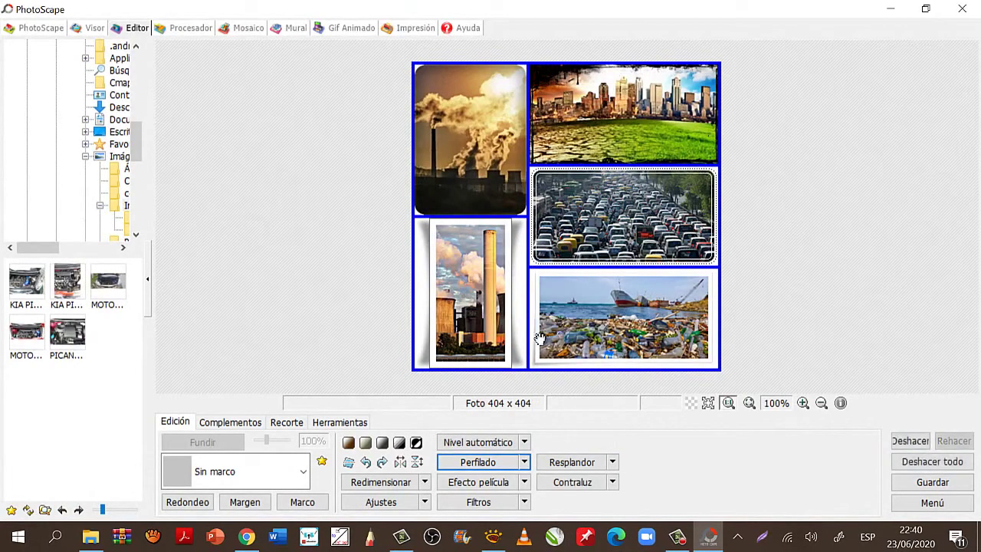
Step: Apply the Efecto película preset Cine - Alto to the whole collage twice
click(525, 482)
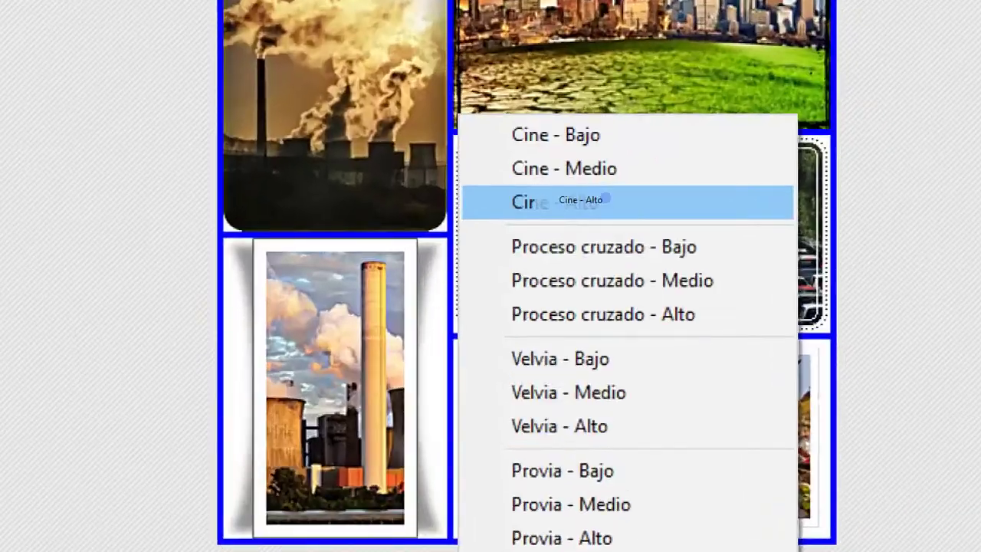
click(613, 199)
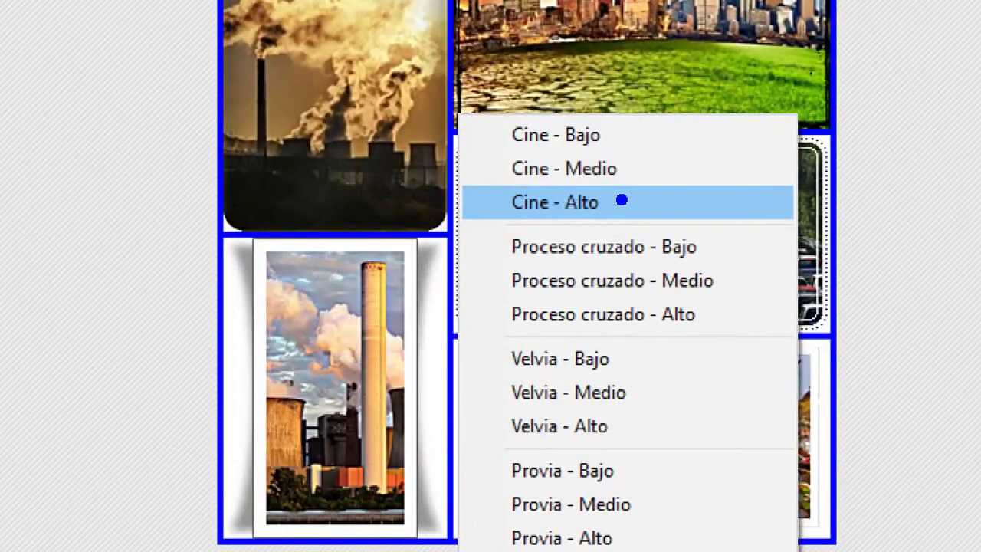
drag(622, 200, 656, 189)
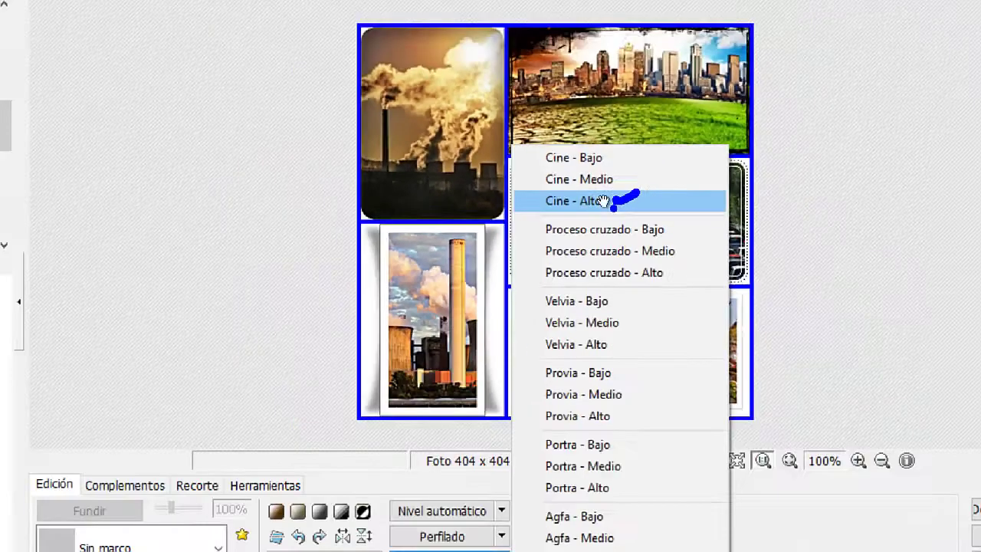
click(583, 201)
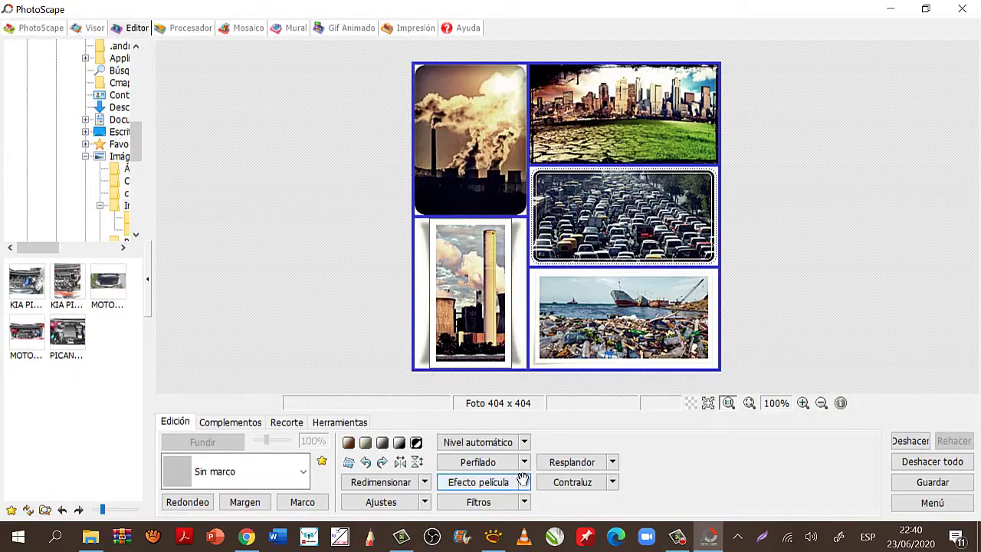
click(523, 480)
click(610, 203)
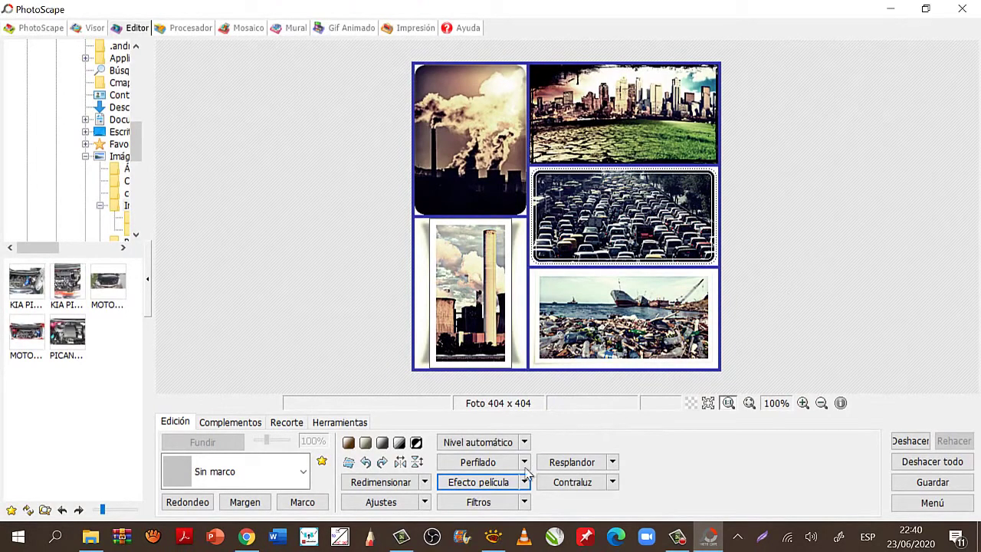
Step: Try the artistic Pluma filter on the collage with Pincelada 3 and Diagonal direction, and cancel it
click(525, 502)
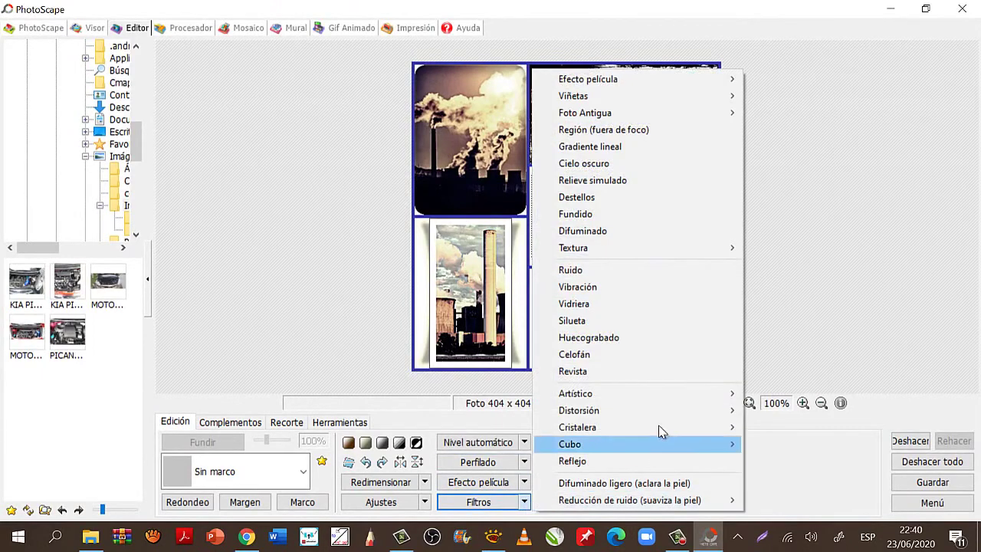
mouse_move(619, 78)
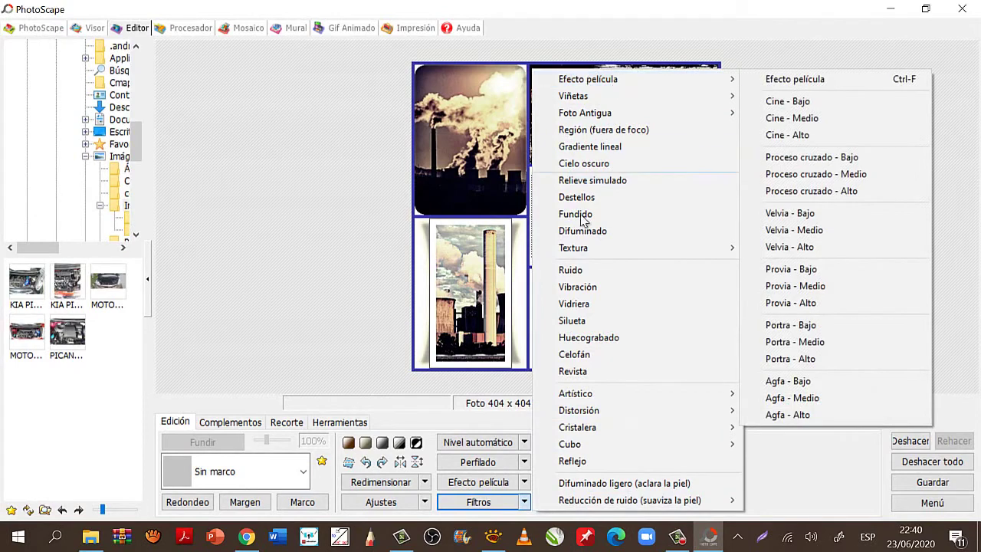
mouse_move(579, 399)
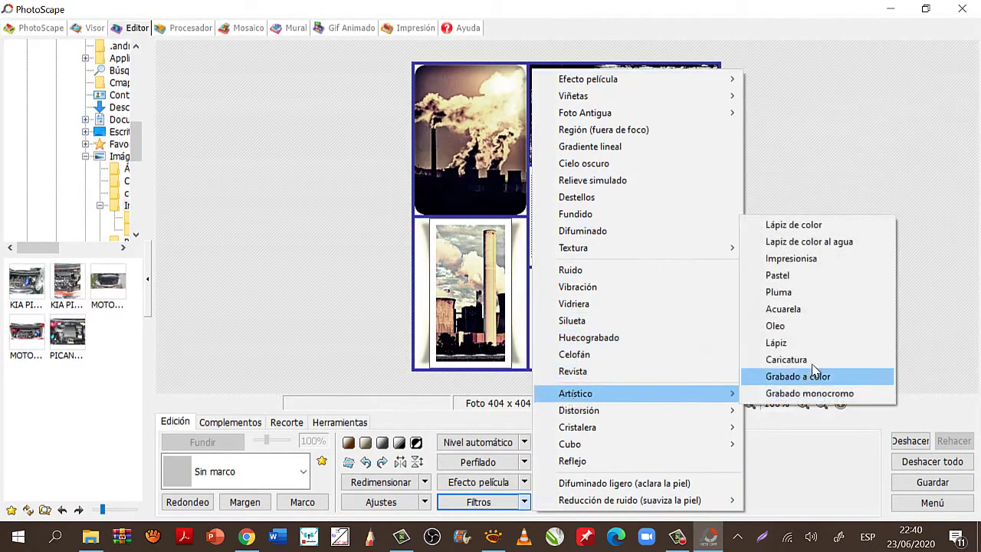
click(793, 299)
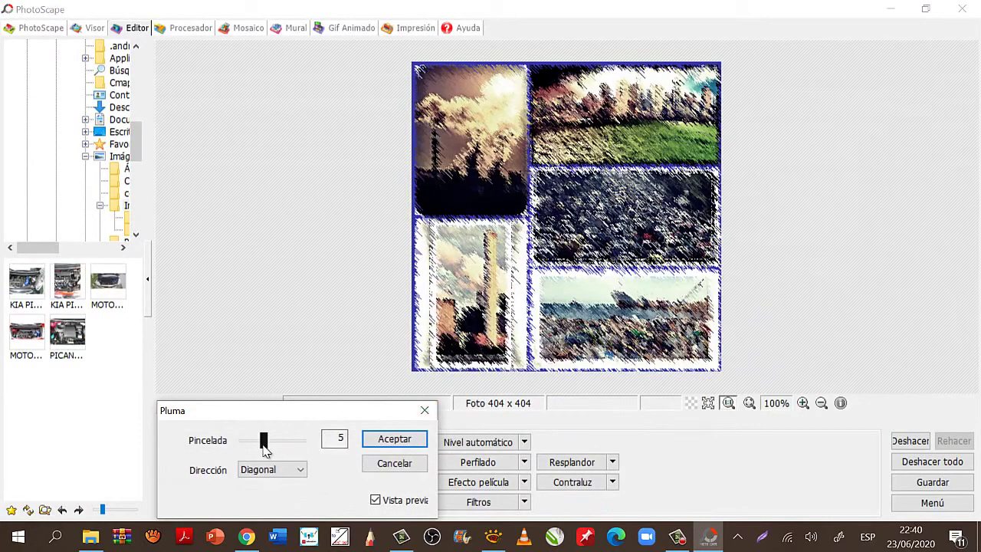
drag(263, 443, 248, 451)
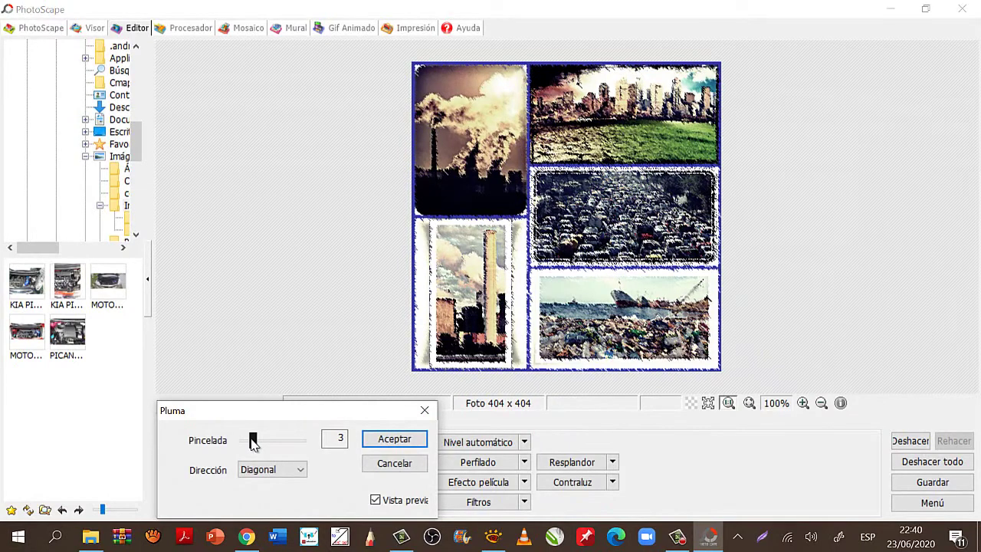
click(424, 411)
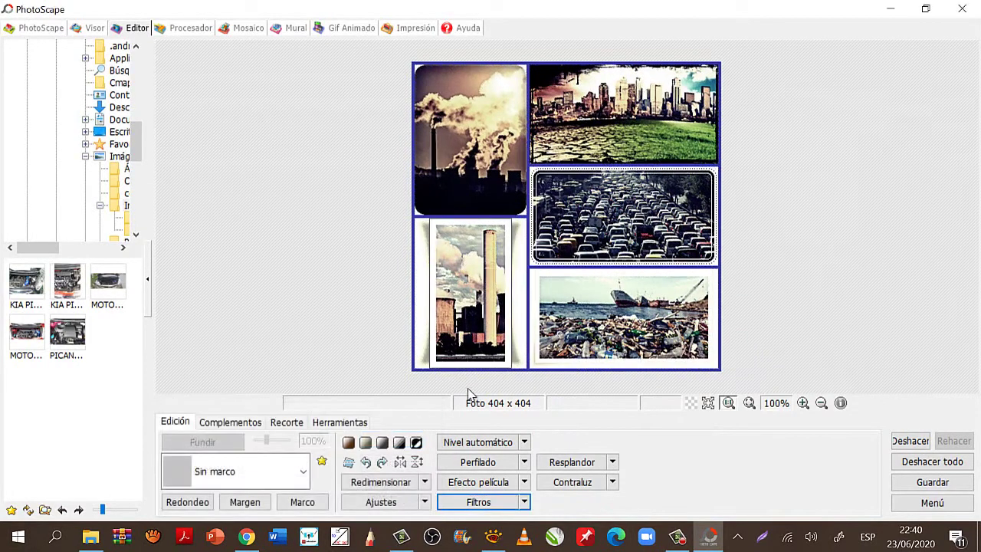
Step: Preview the Vidriera filter and the Celofán filter on the collage, cancelling each one
click(526, 502)
mouse_move(608, 411)
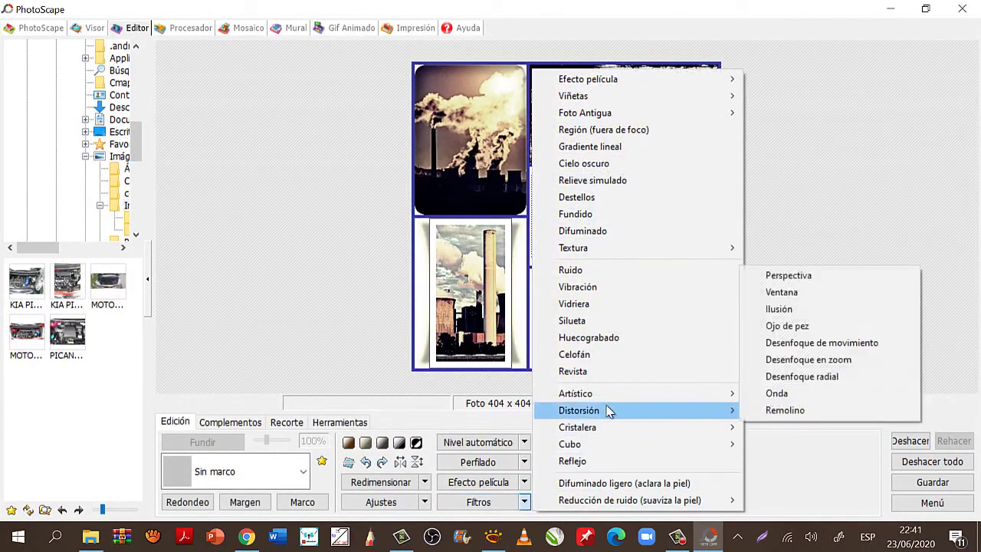
click(602, 304)
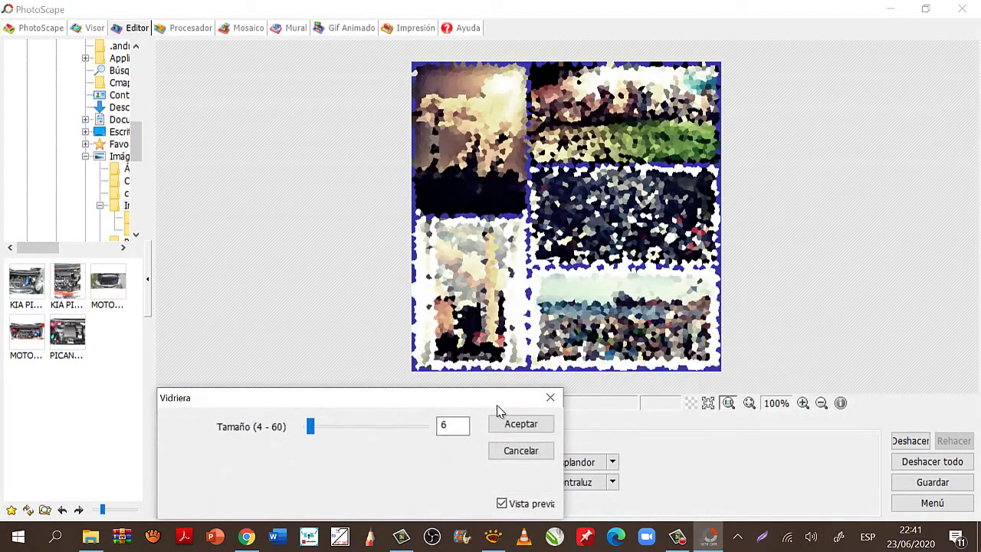
click(550, 397)
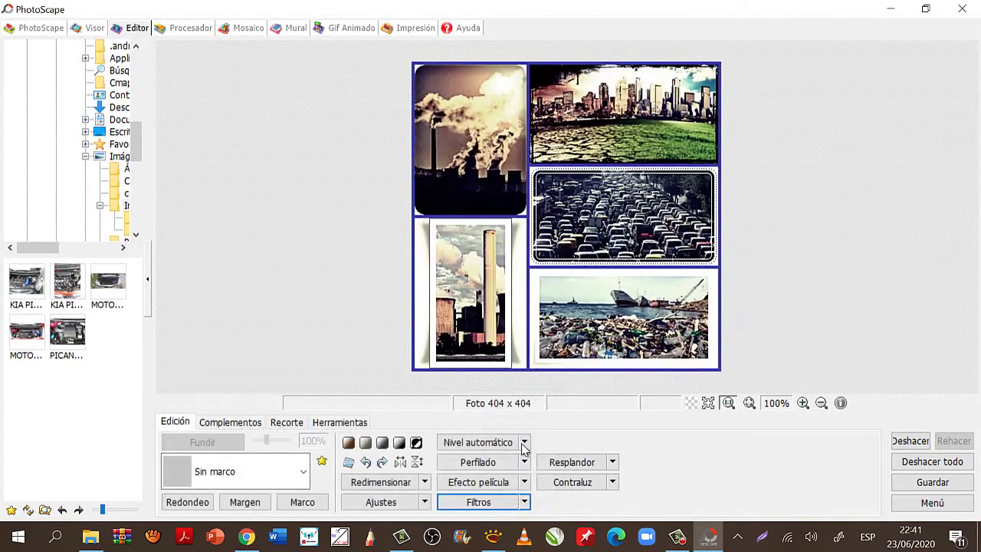
click(524, 502)
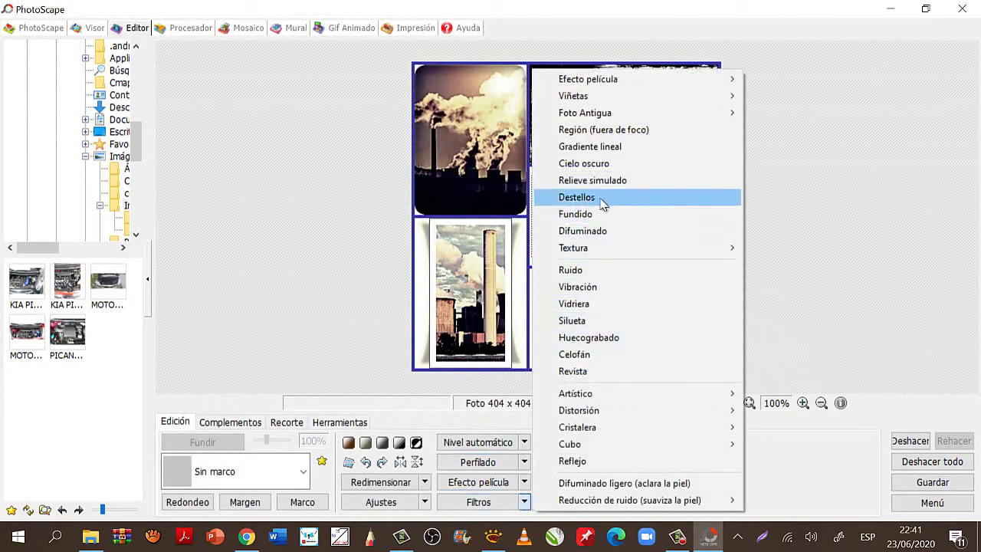
click(598, 357)
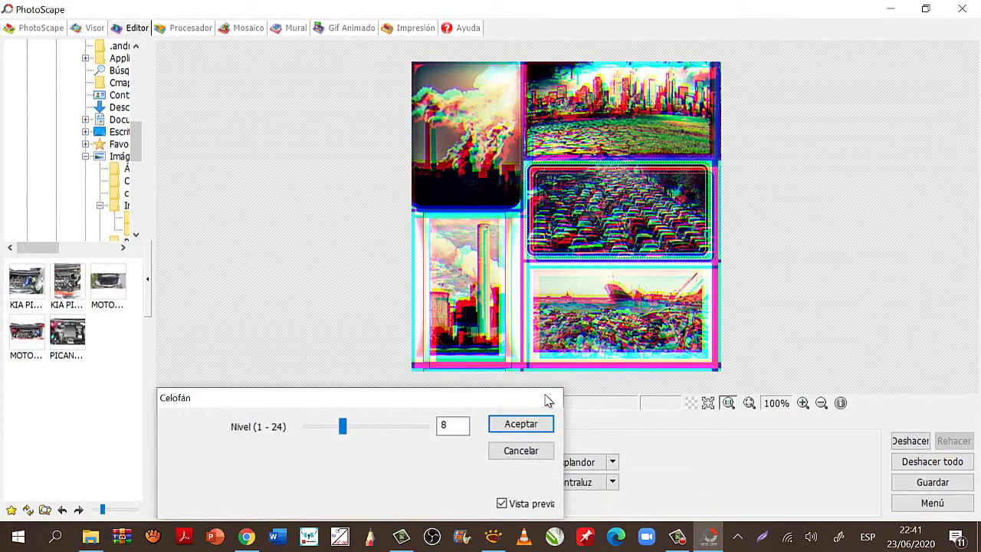
click(521, 450)
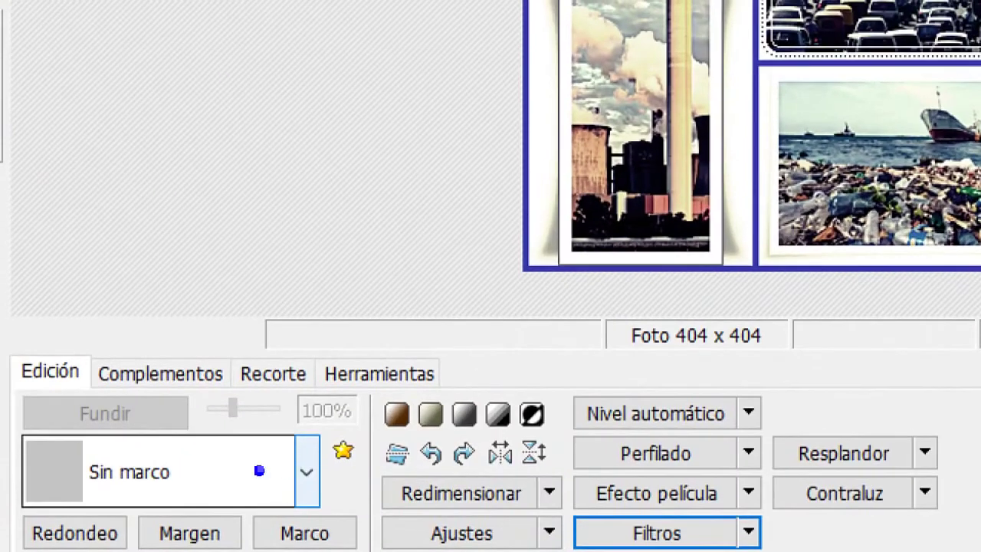
Step: Try the Cali 05 frame and the Cali 12 frame around the collage
mouse_move(212, 444)
mouse_down()
mouse_move(195, 442)
mouse_move(171, 486)
mouse_up()
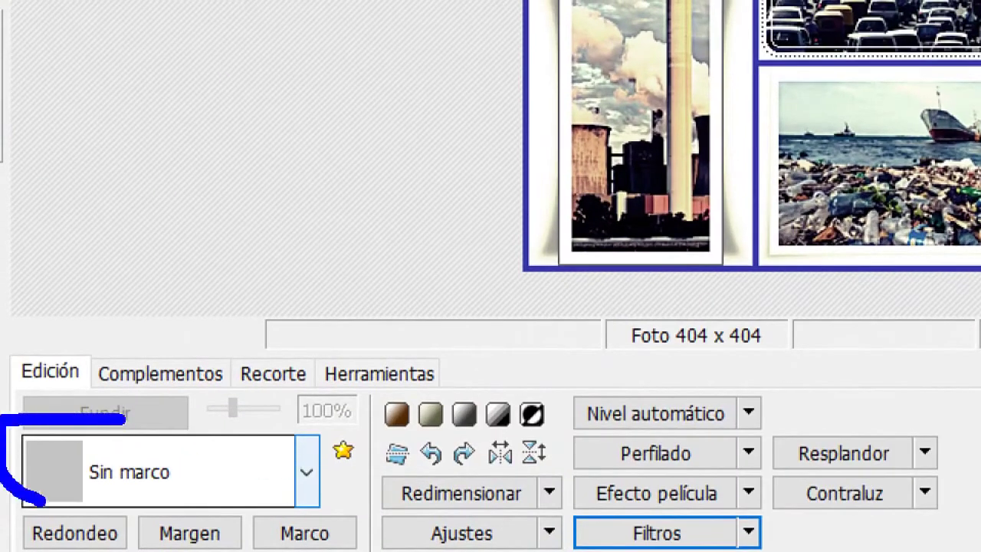
mouse_move(42, 502)
mouse_down()
mouse_move(318, 502)
mouse_move(312, 416)
mouse_move(113, 397)
mouse_move(73, 403)
mouse_up()
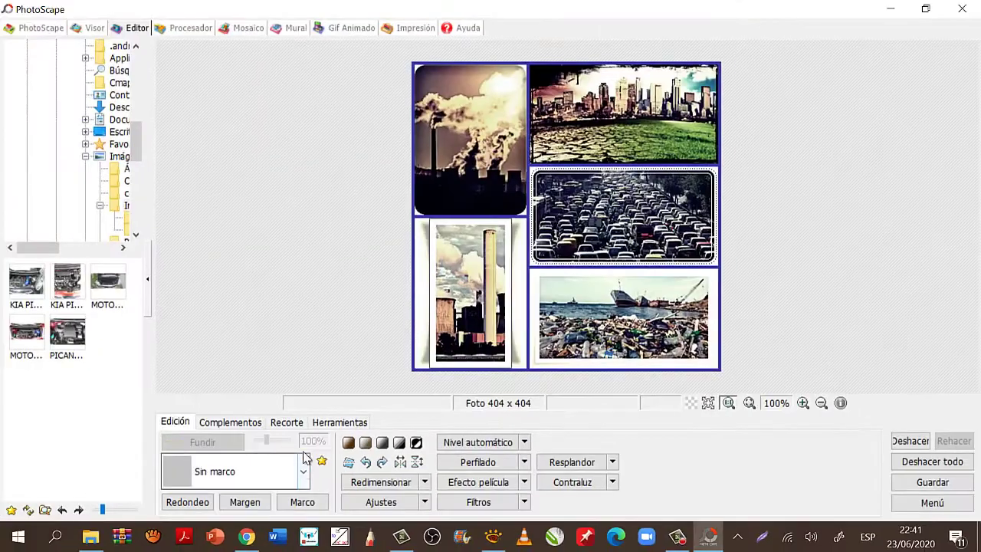
click(307, 471)
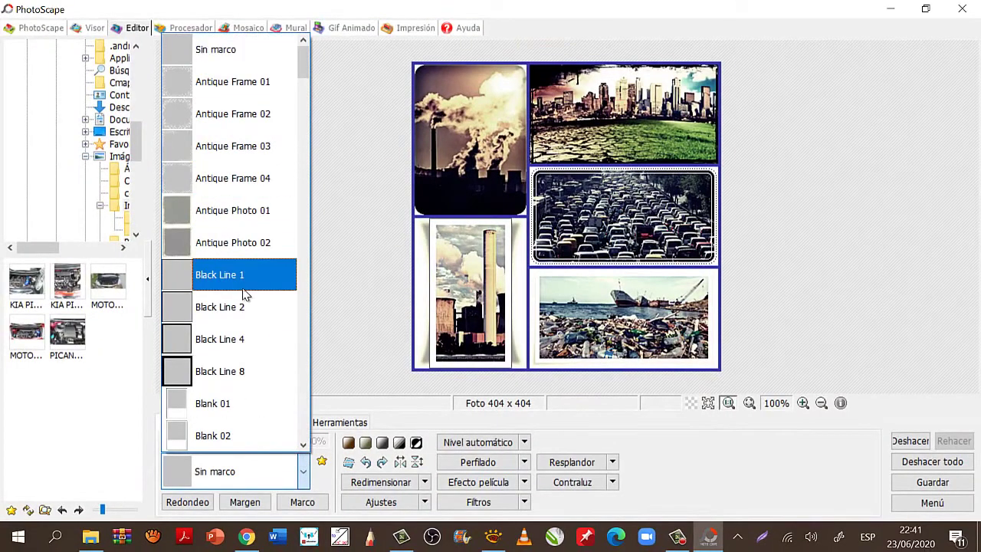
drag(304, 74, 304, 141)
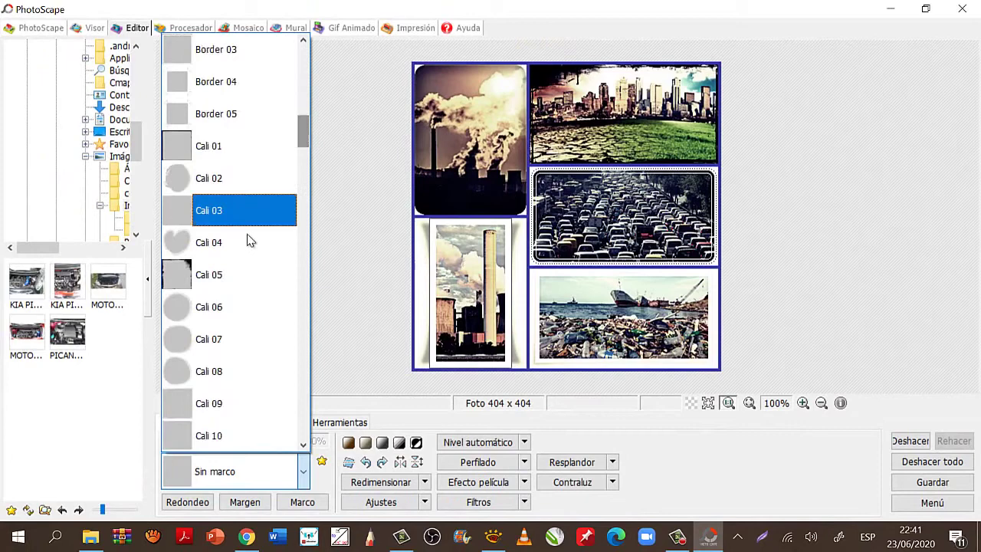
click(193, 274)
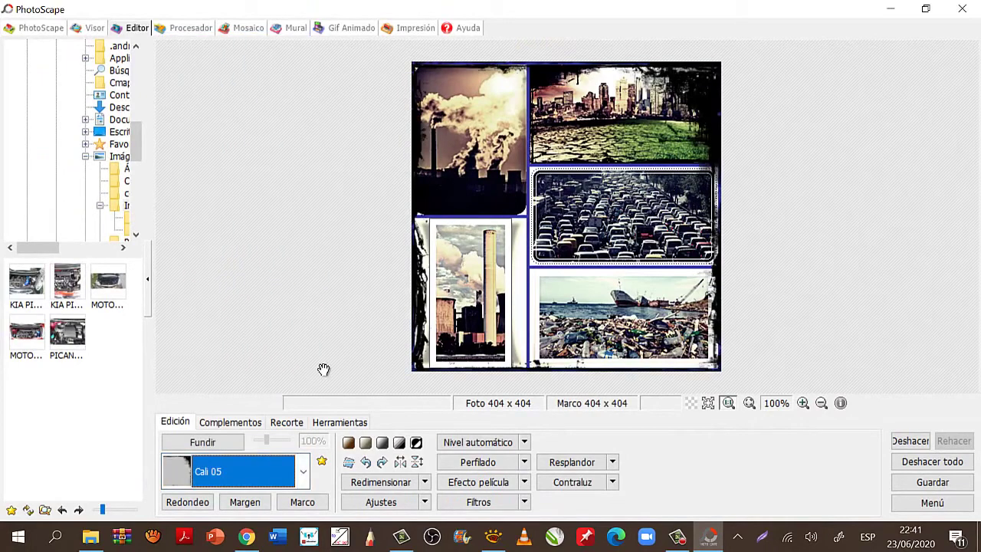
click(303, 472)
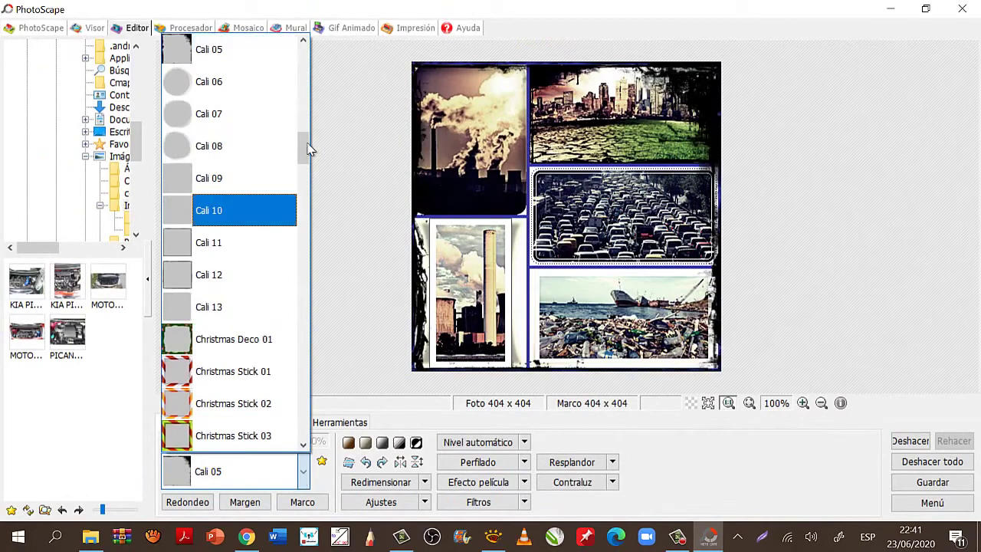
click(180, 267)
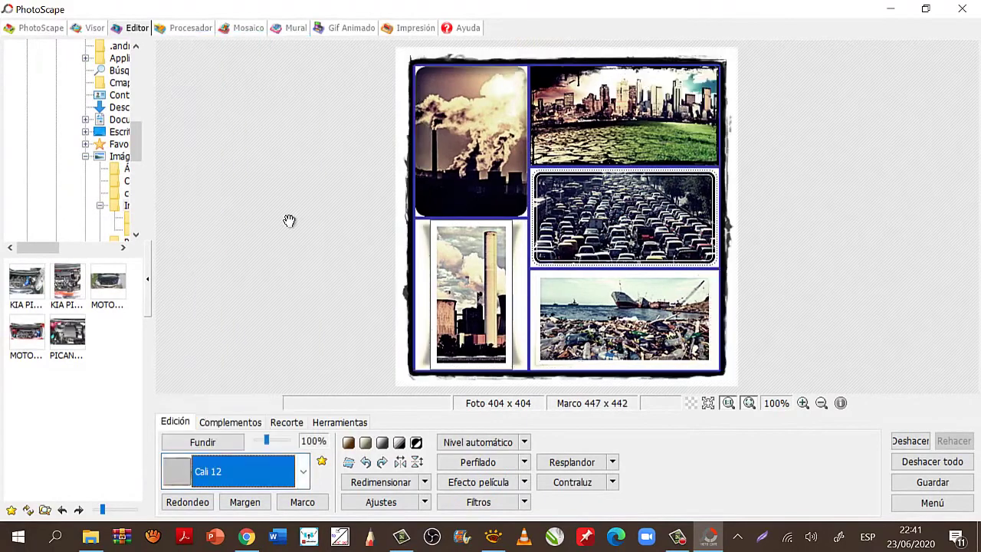
Step: Try the Film 01 frame and the Fold 03 Portrait frame around the collage
click(296, 464)
drag(304, 167, 301, 221)
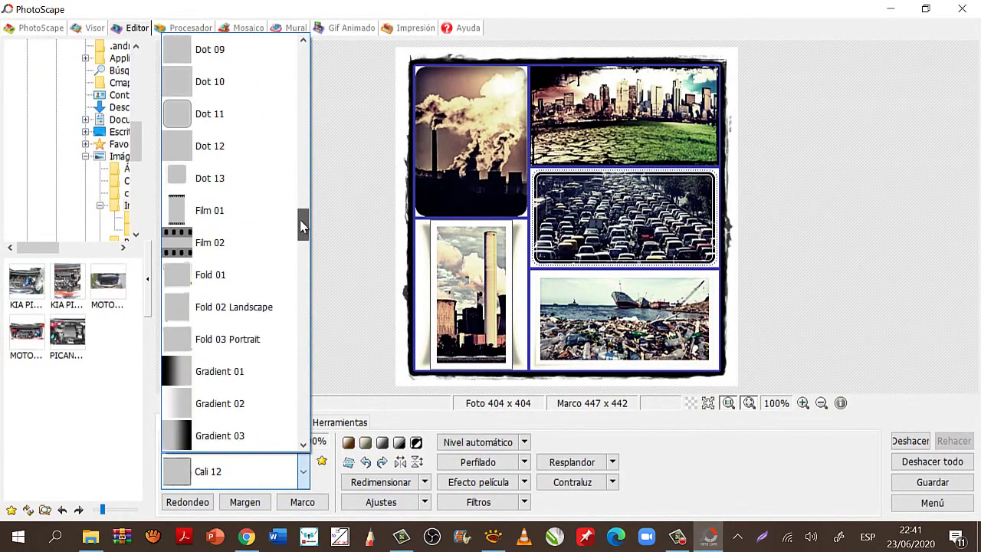
click(192, 216)
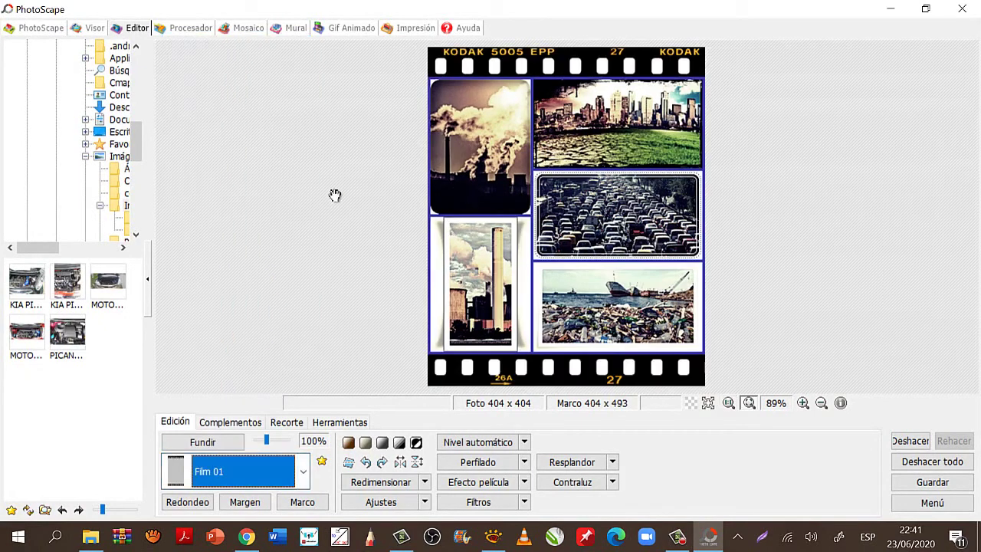
click(302, 473)
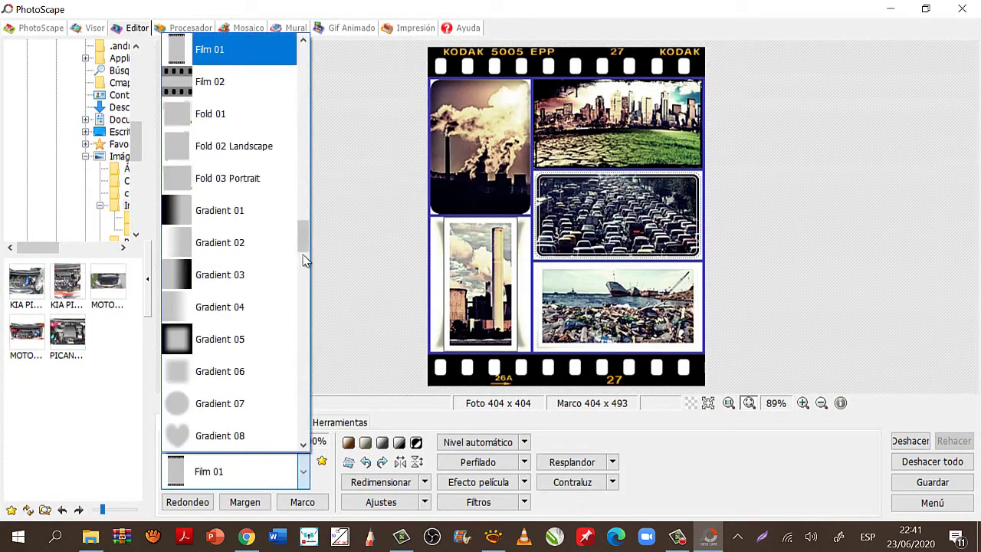
click(194, 180)
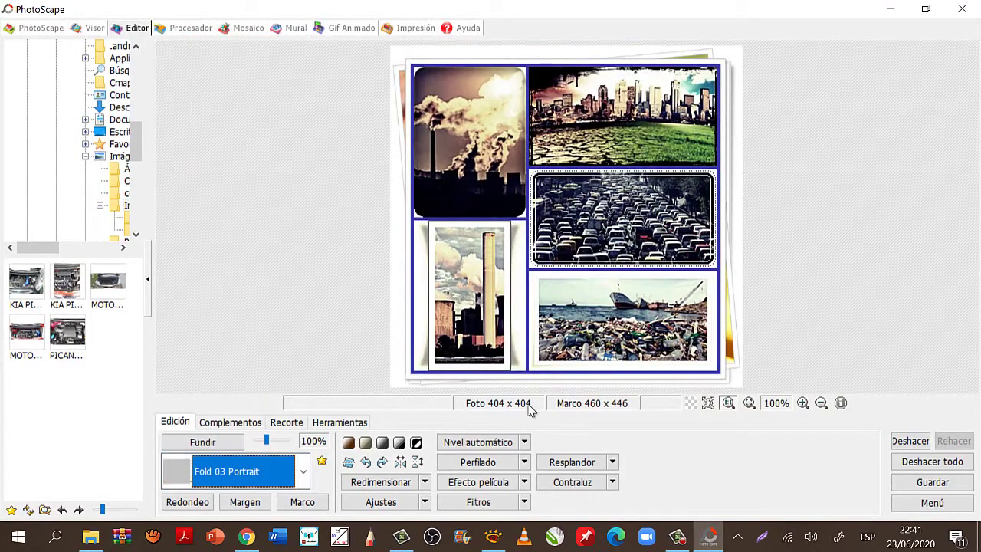
Step: Try the spiral-notebook frame Note 01 on the collage, and replace it with the Pattern 08 frame
click(302, 471)
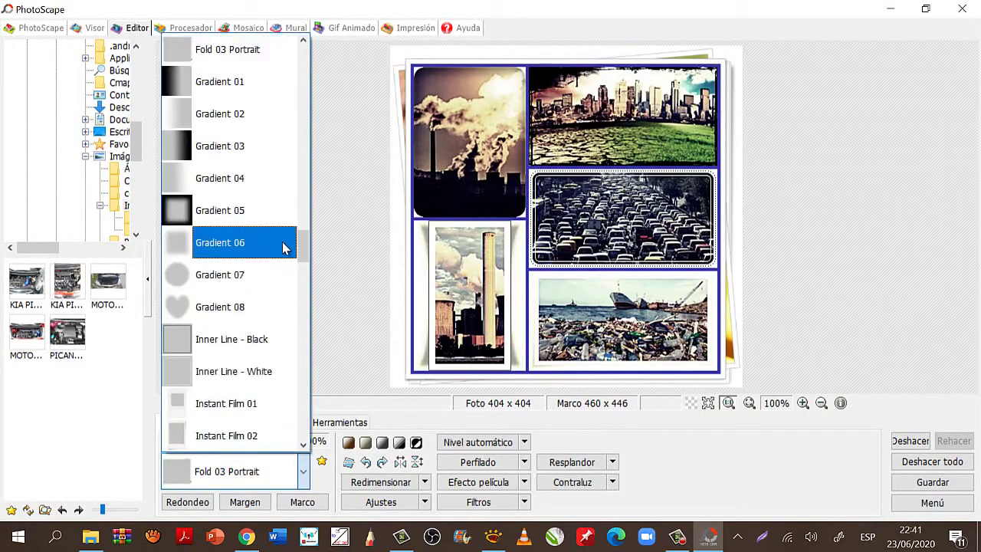
drag(303, 245, 304, 265)
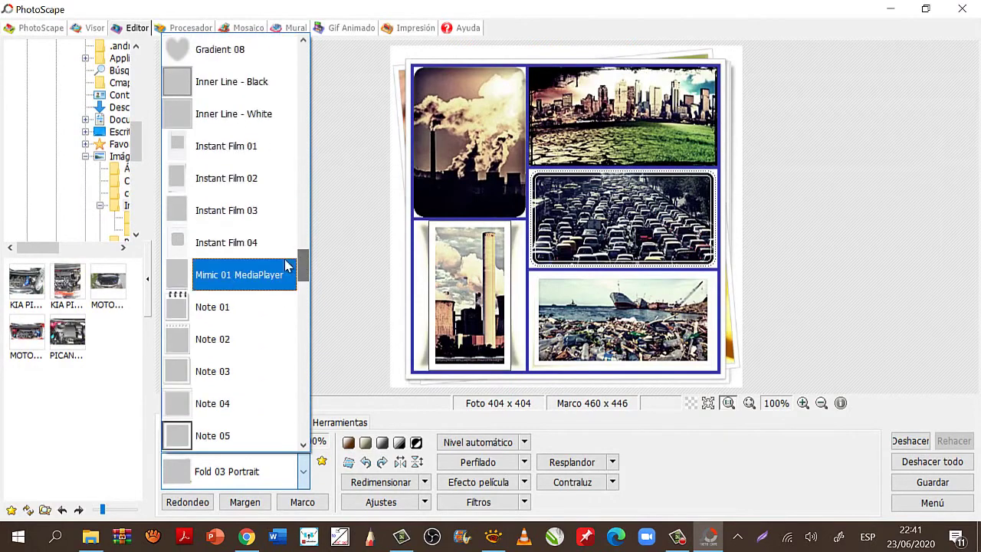
click(209, 308)
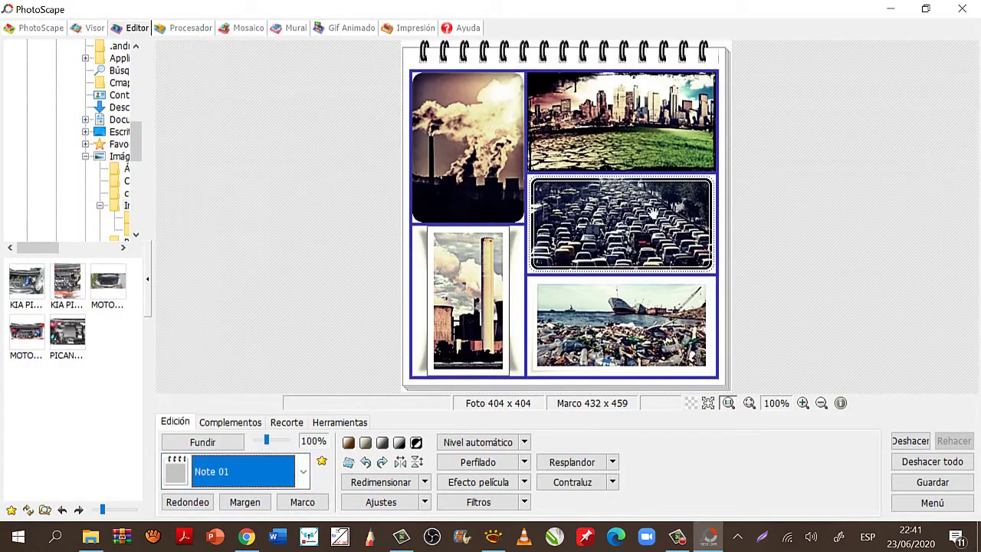
click(302, 471)
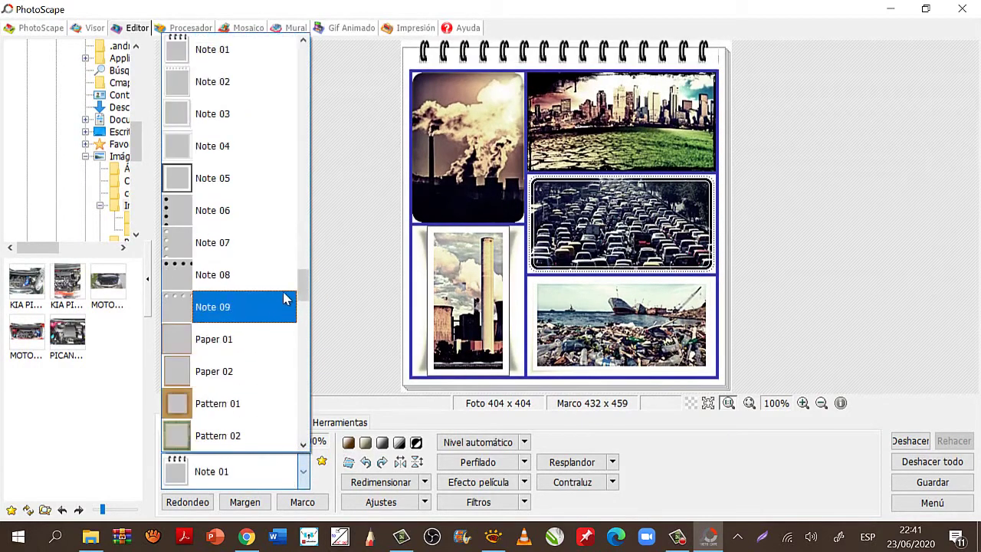
drag(303, 277, 304, 326)
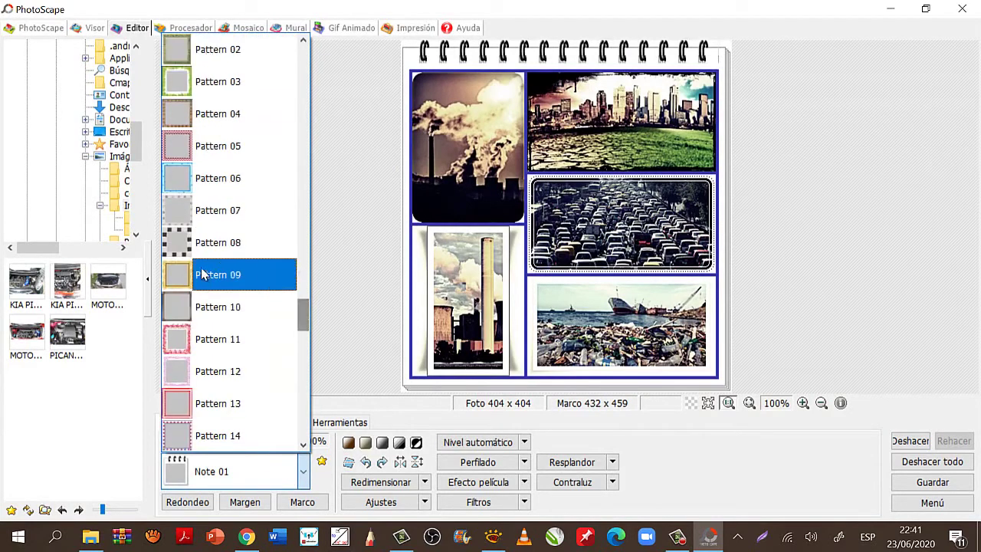
click(207, 243)
Step: Try the Slide Mount 01 frame around the collage
click(304, 469)
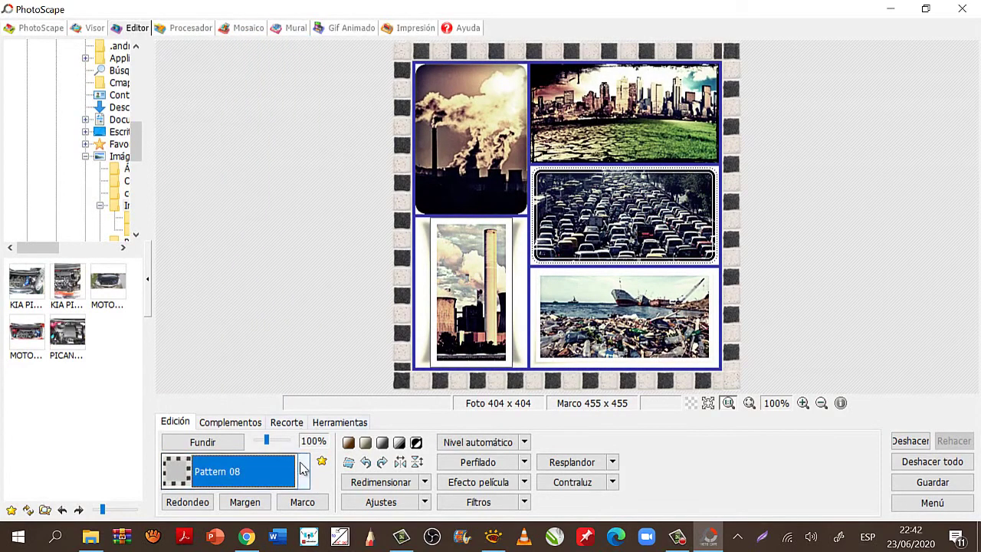
drag(303, 335, 302, 385)
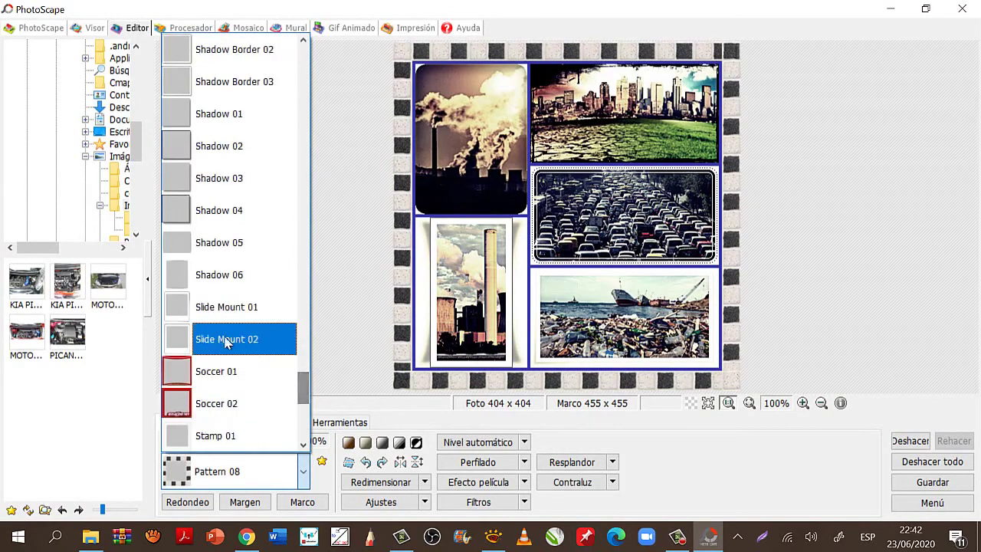
click(221, 307)
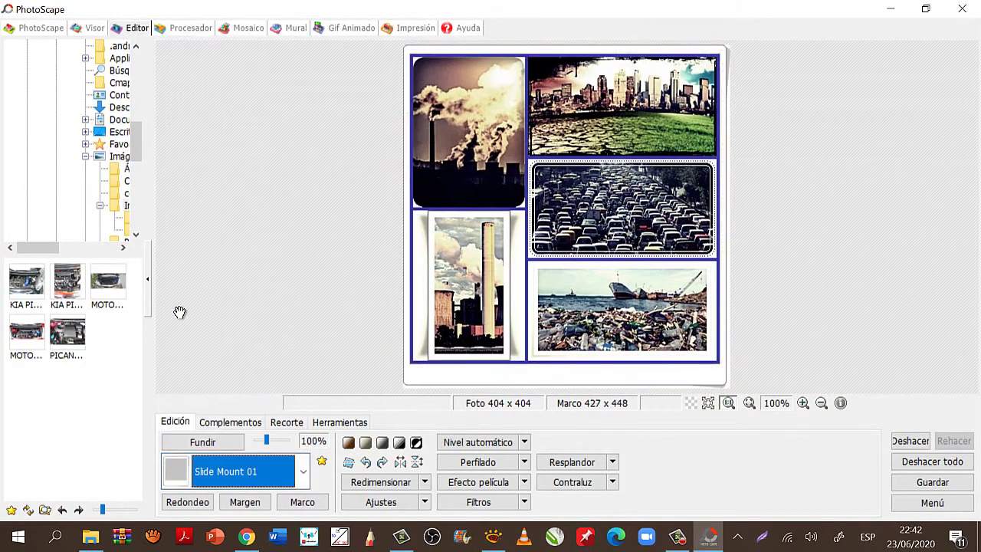
Step: Replace the collage's frame with Tape 05, which has adhesive tape on two opposite corners
click(304, 470)
scroll(306, 412, down, 2)
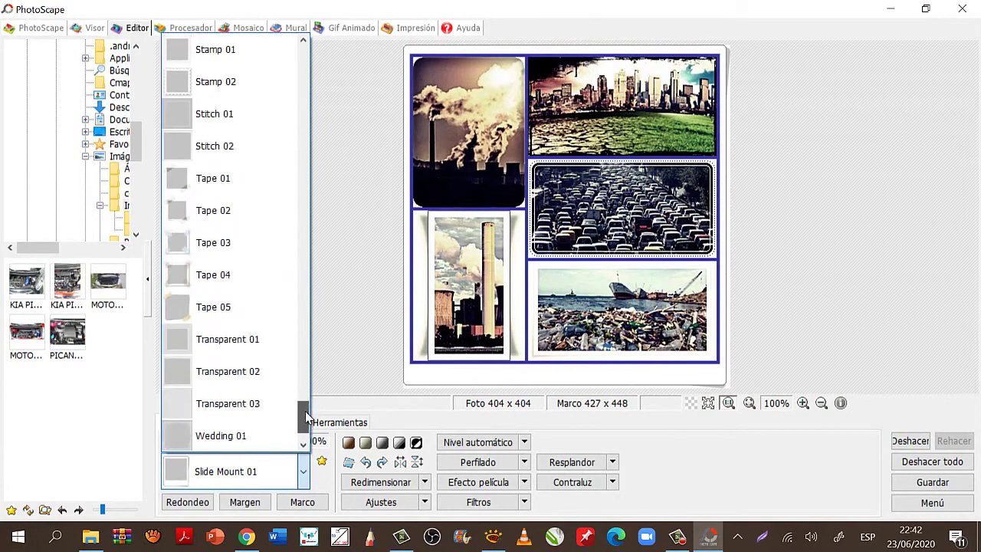
click(214, 307)
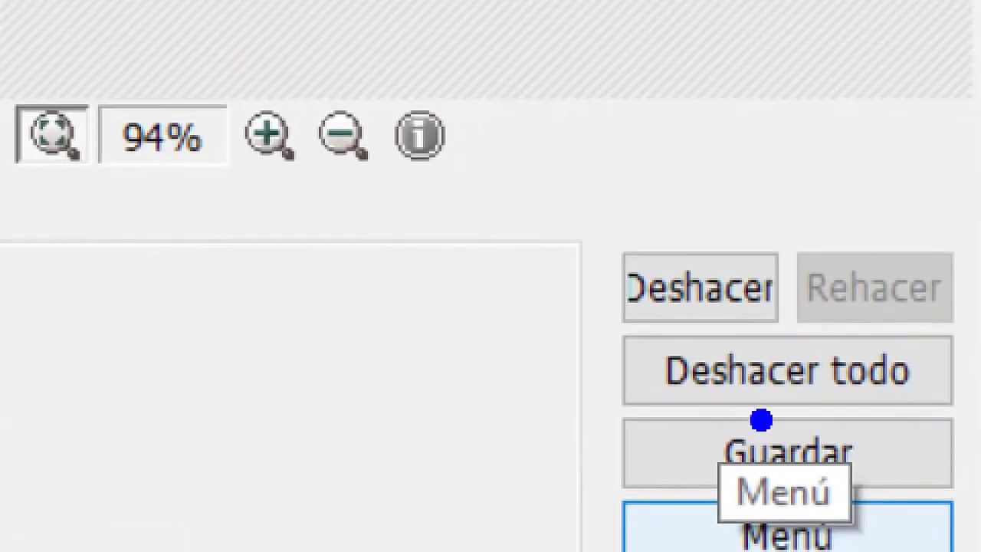
Step: Open the save options for the framed collage and set the JPEG quality to 95%
drag(925, 473, 903, 470)
mouse_move(670, 404)
mouse_down()
mouse_move(904, 517)
mouse_move(786, 377)
mouse_up()
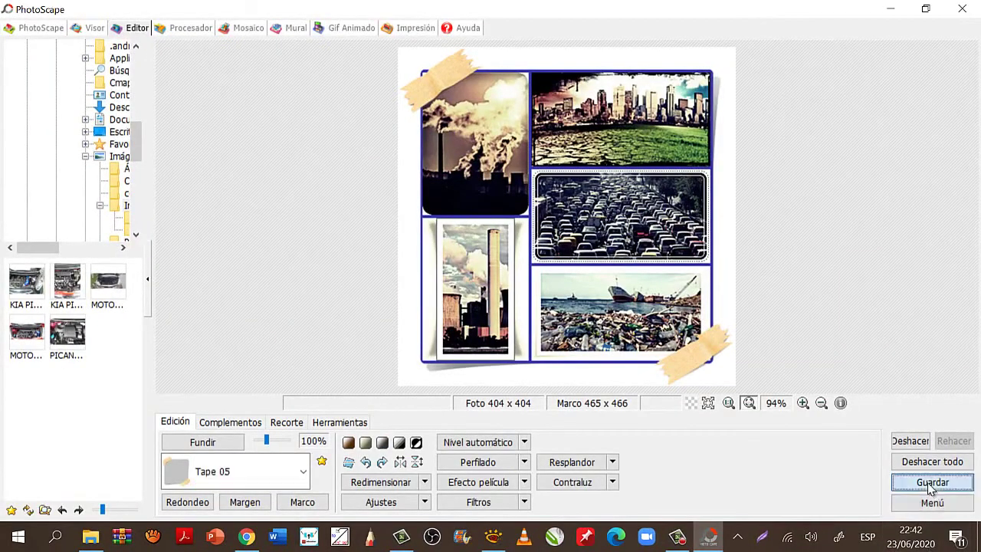
click(932, 482)
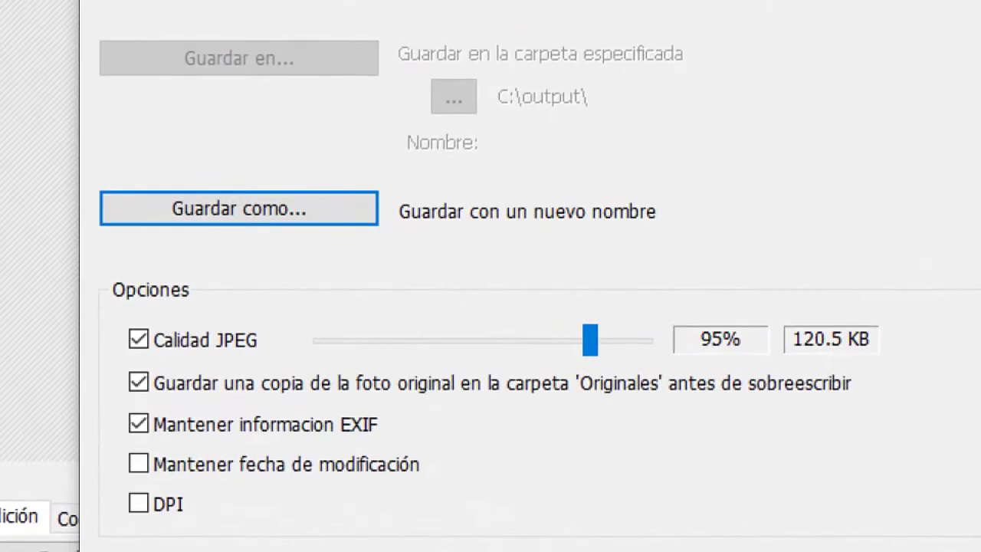
drag(297, 358, 584, 361)
mouse_move(571, 299)
mouse_down()
mouse_move(576, 359)
mouse_move(615, 351)
mouse_move(611, 309)
mouse_move(574, 298)
mouse_move(450, 320)
mouse_move(464, 299)
mouse_move(443, 312)
mouse_move(484, 325)
mouse_up()
drag(764, 240, 804, 281)
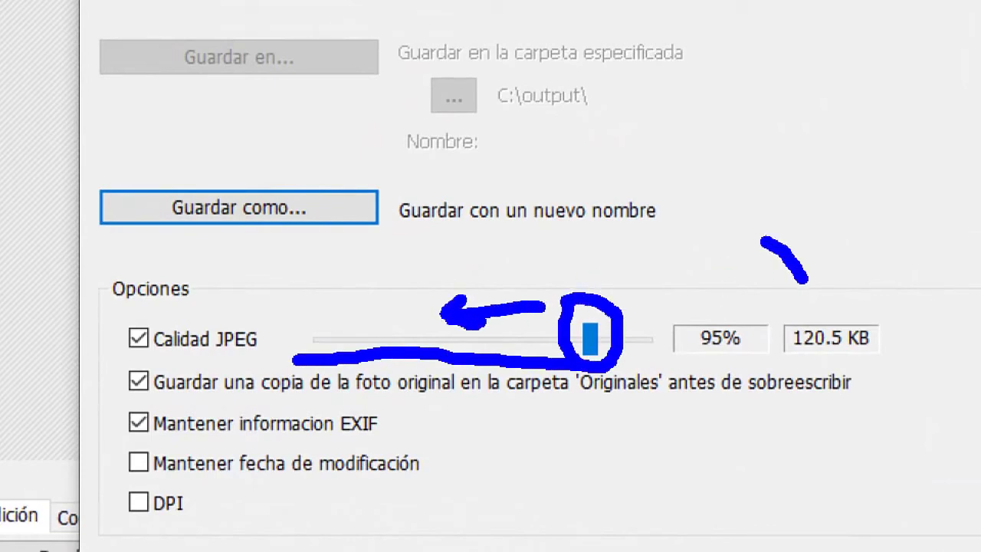
mouse_move(809, 247)
mouse_down()
mouse_move(814, 289)
mouse_move(801, 305)
mouse_up()
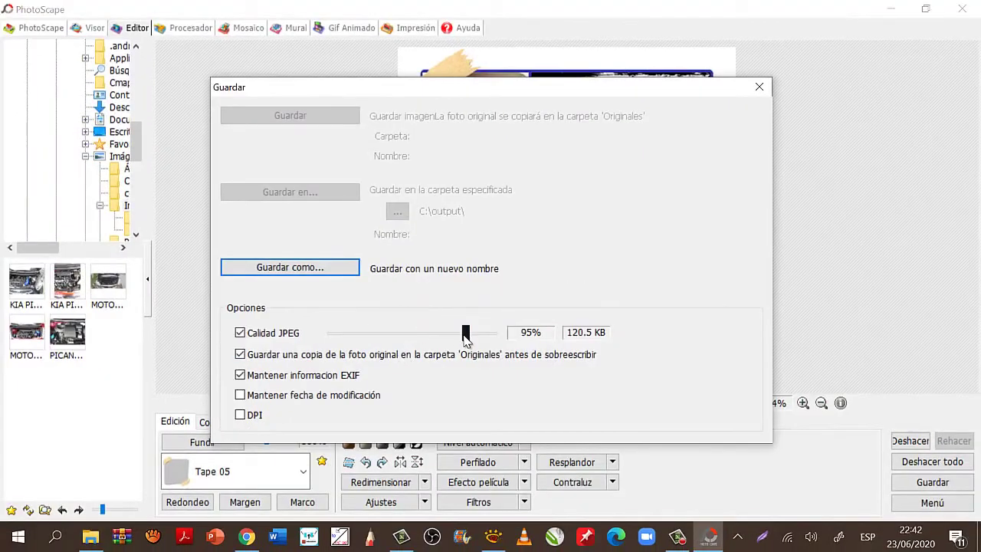
mouse_move(464, 335)
mouse_down()
mouse_move(381, 339)
mouse_move(441, 331)
mouse_move(469, 338)
mouse_up()
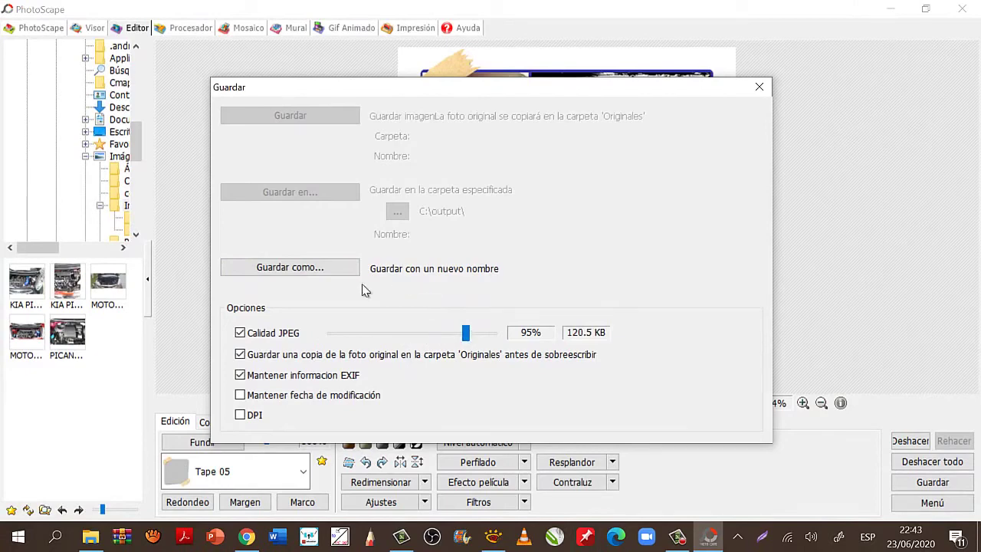
Step: Save the collage under a new name as the JPEG "proyecto contaminacion" in the Imágenes guardadas folder
click(325, 267)
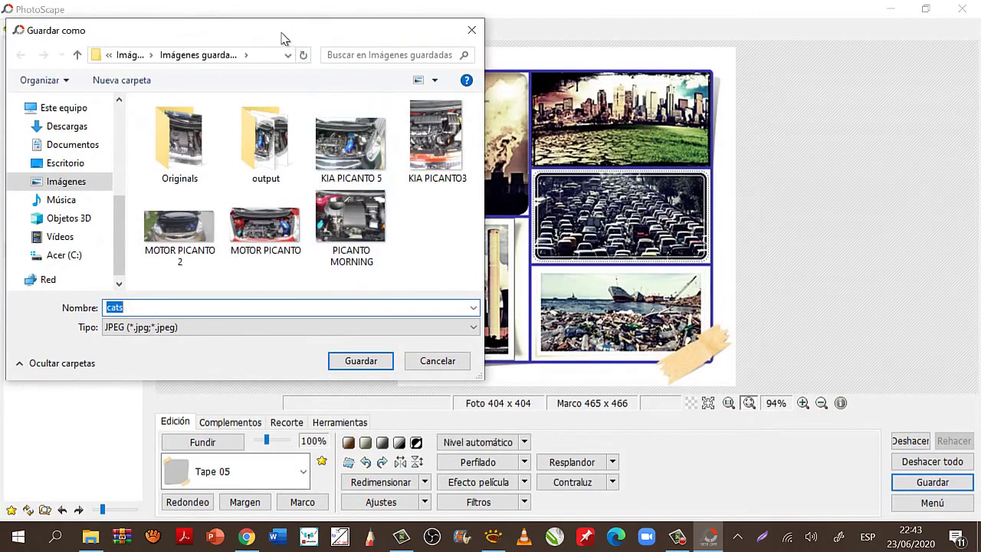
drag(283, 38, 453, 76)
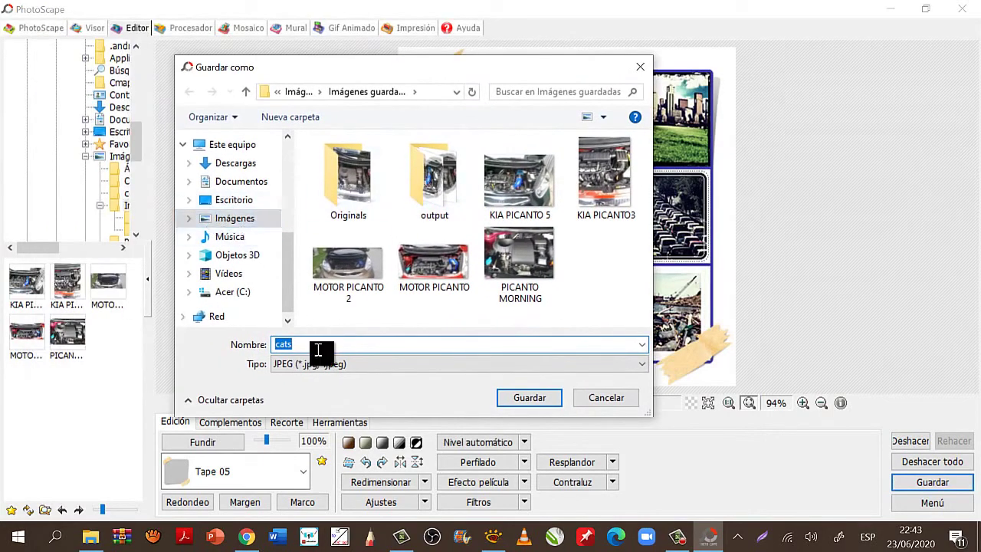
key(BackSpace)
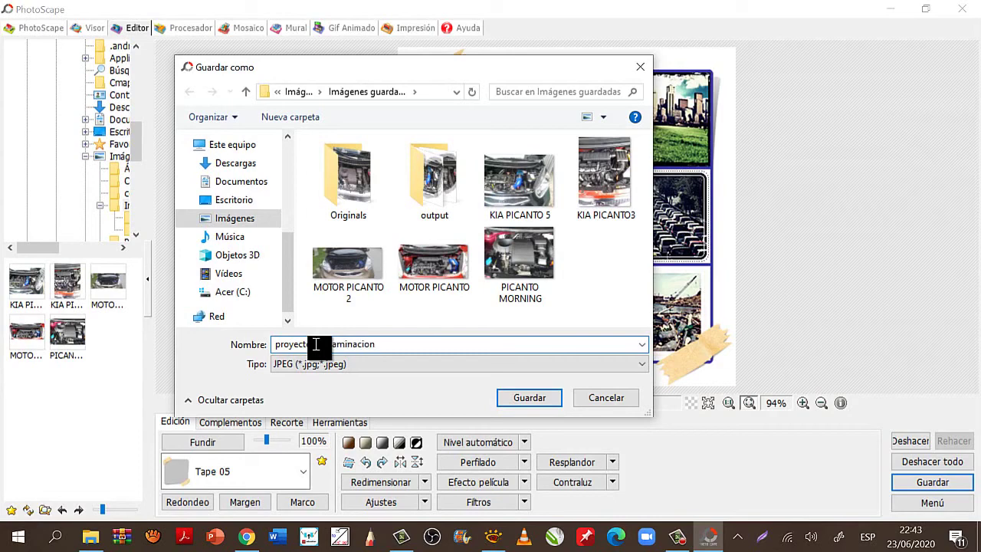
click(539, 398)
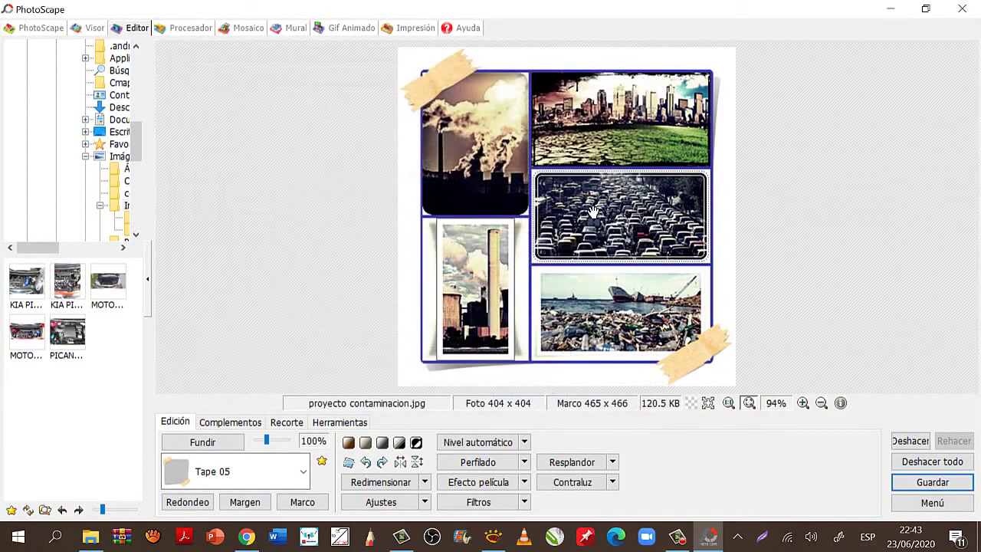
Step: Close PhotoScape and open the contaminacion folder inside Imágenes in File Explorer
click(964, 9)
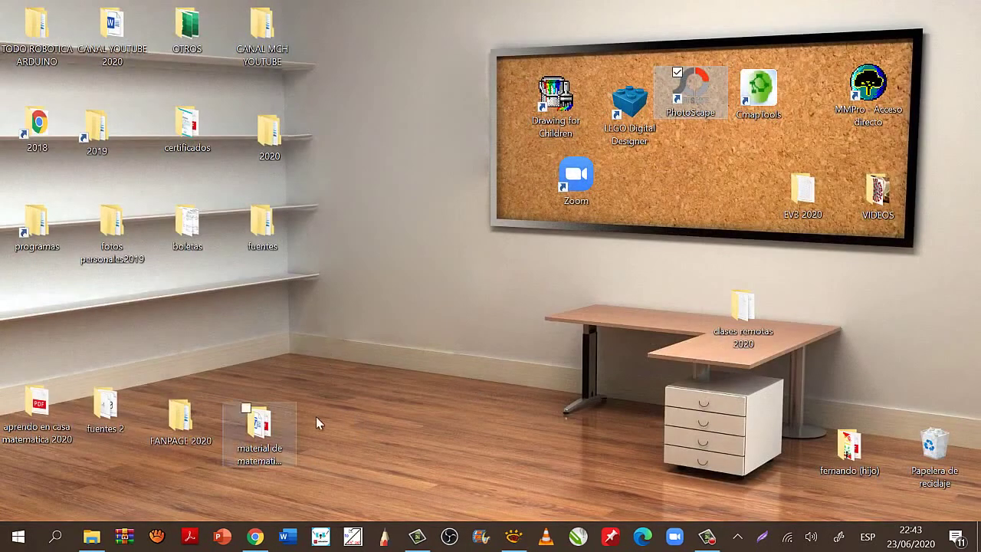
click(92, 537)
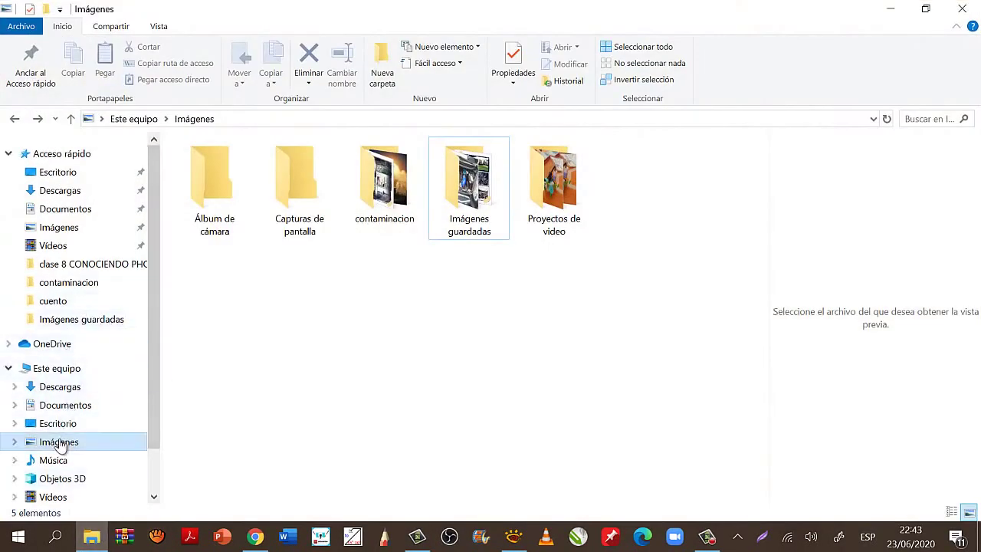
double_click(382, 205)
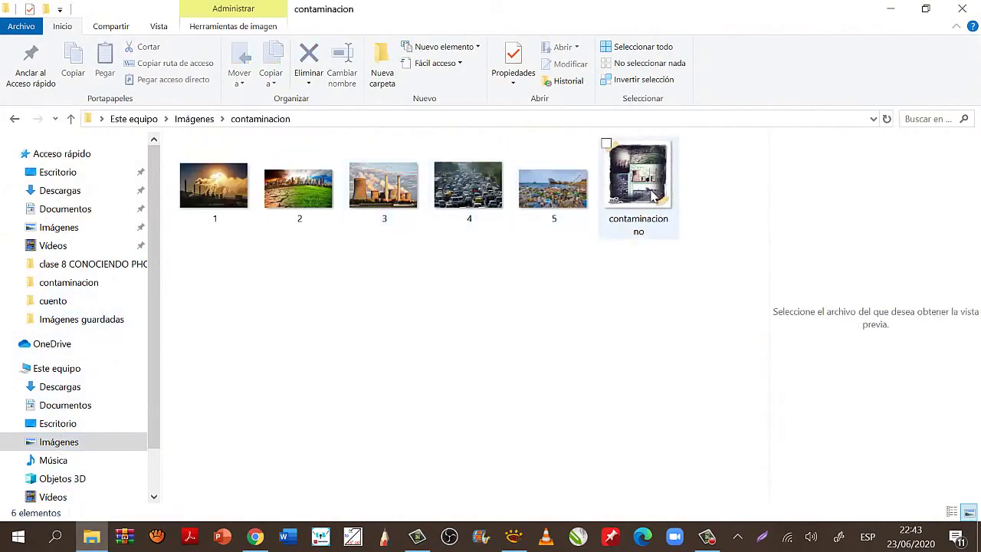
Step: Open the image "contaminacion no" from the contaminacion folder and view it enlarged in full screen
double_click(653, 197)
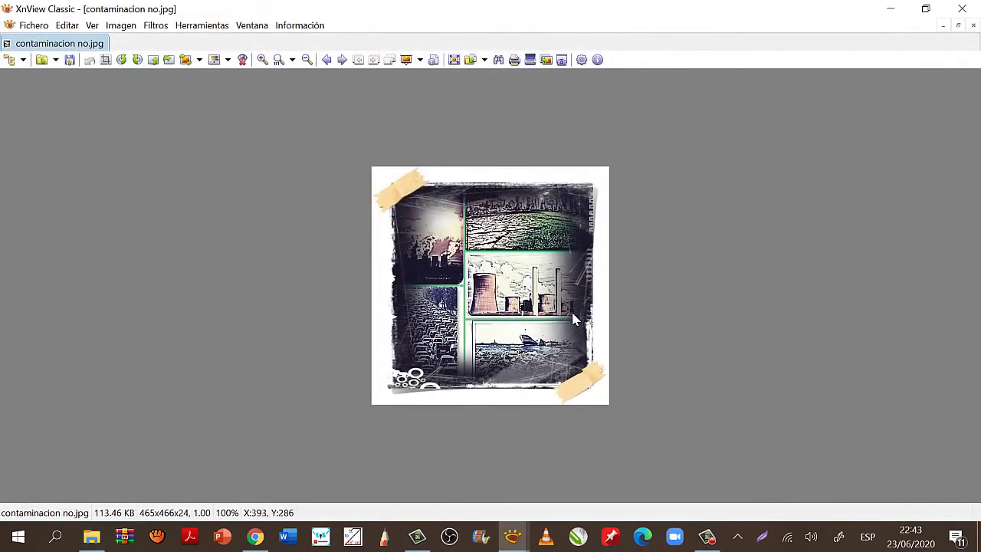
key(KP_Add)
key(KP_Add)
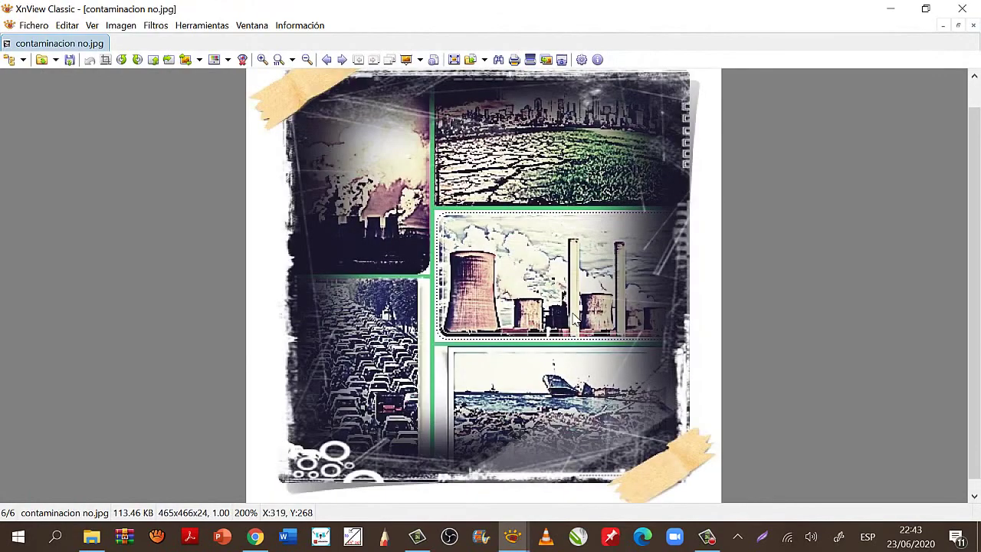
key(Return)
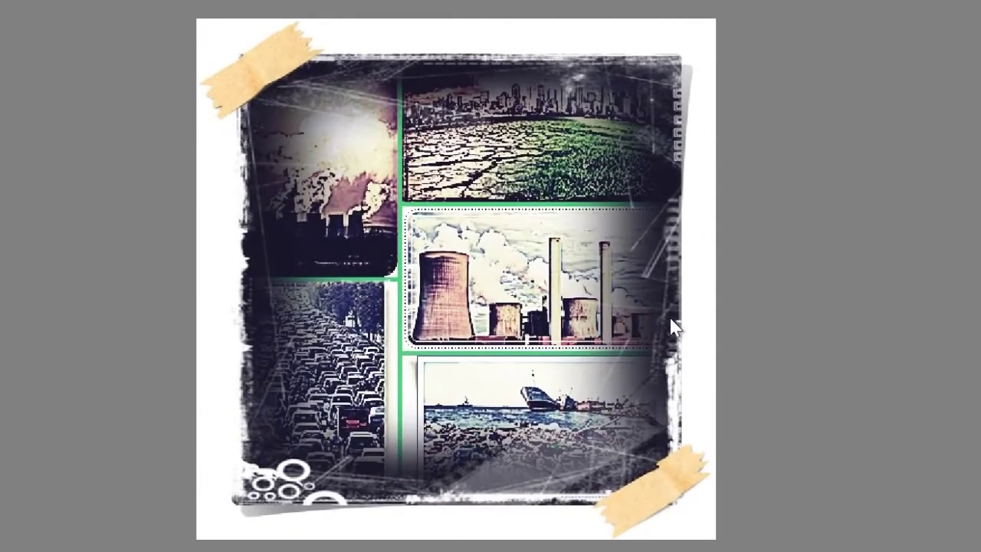